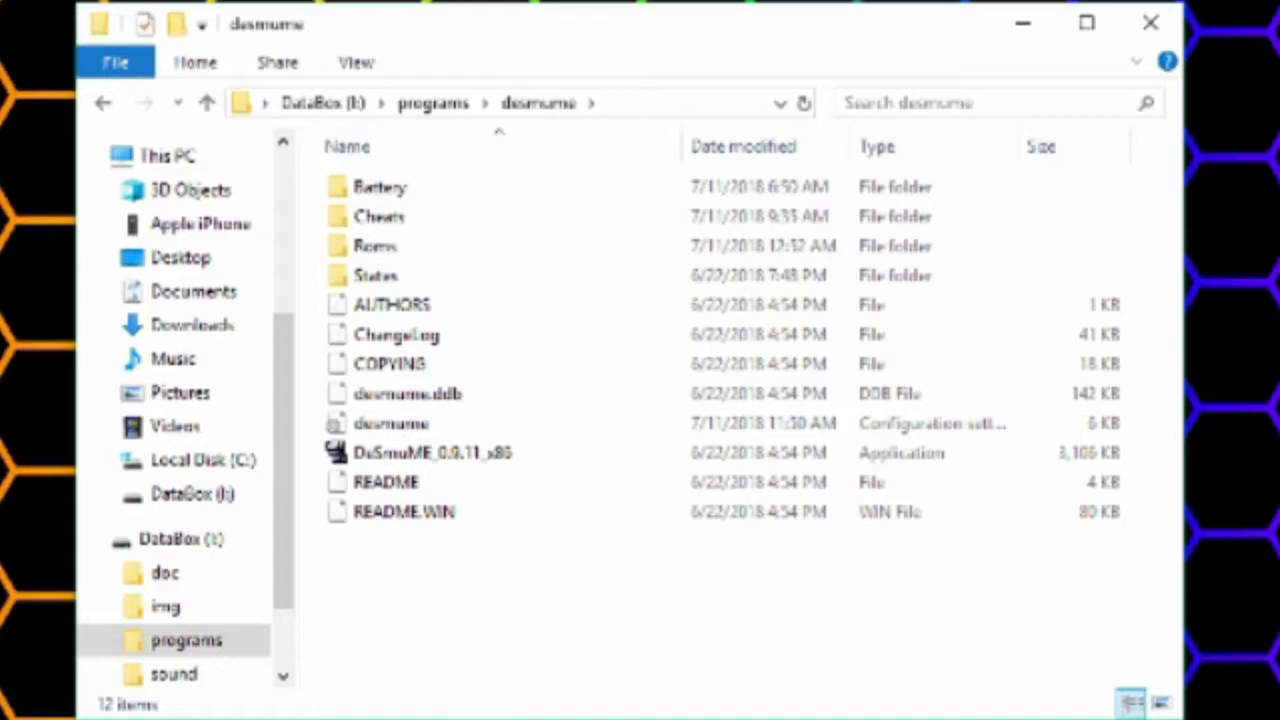
- Copy the 2696 Kirby Super Star Ultra save file from desmume's Battery folder into its backup folder
left_click(406, 197)
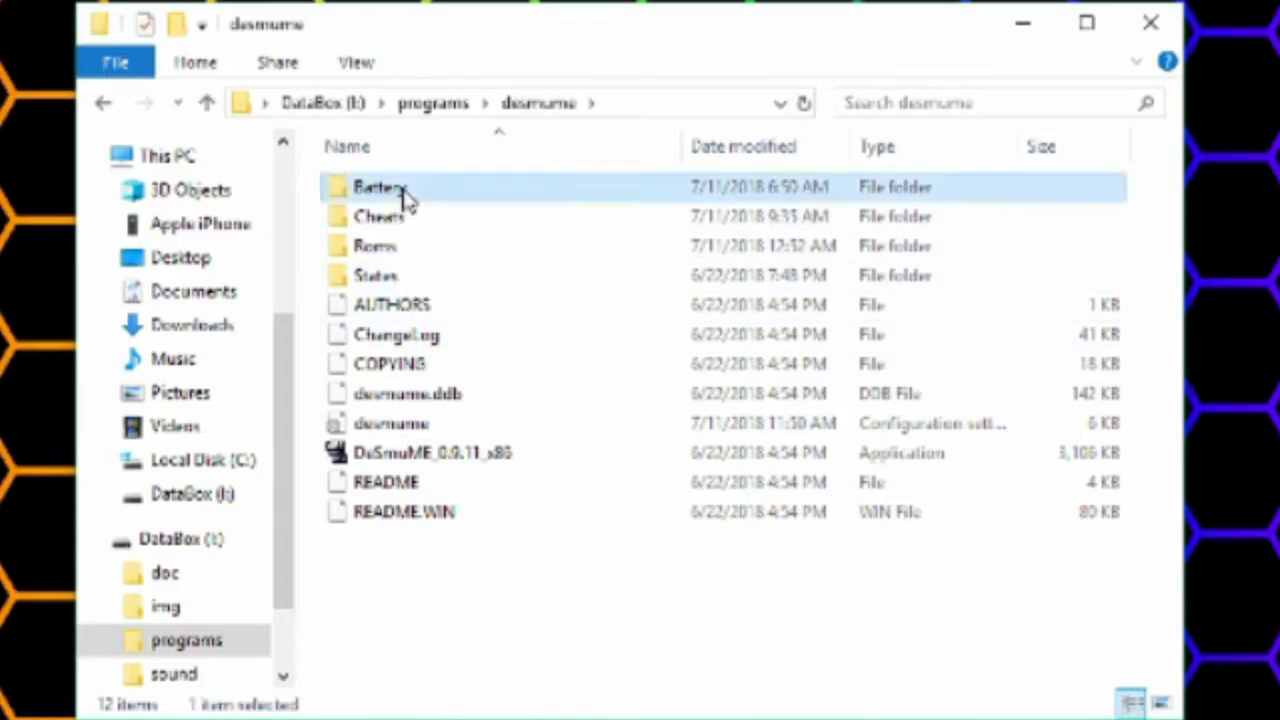
double_click(406, 197)
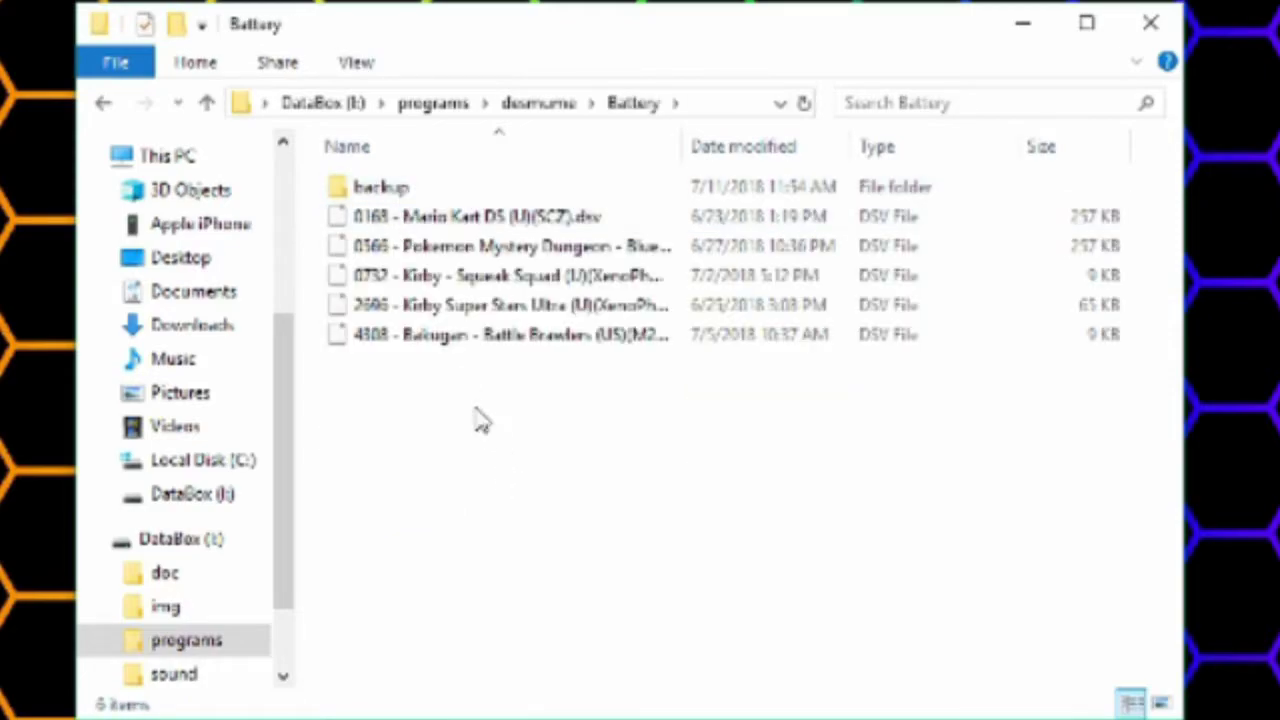
right_click(452, 306)
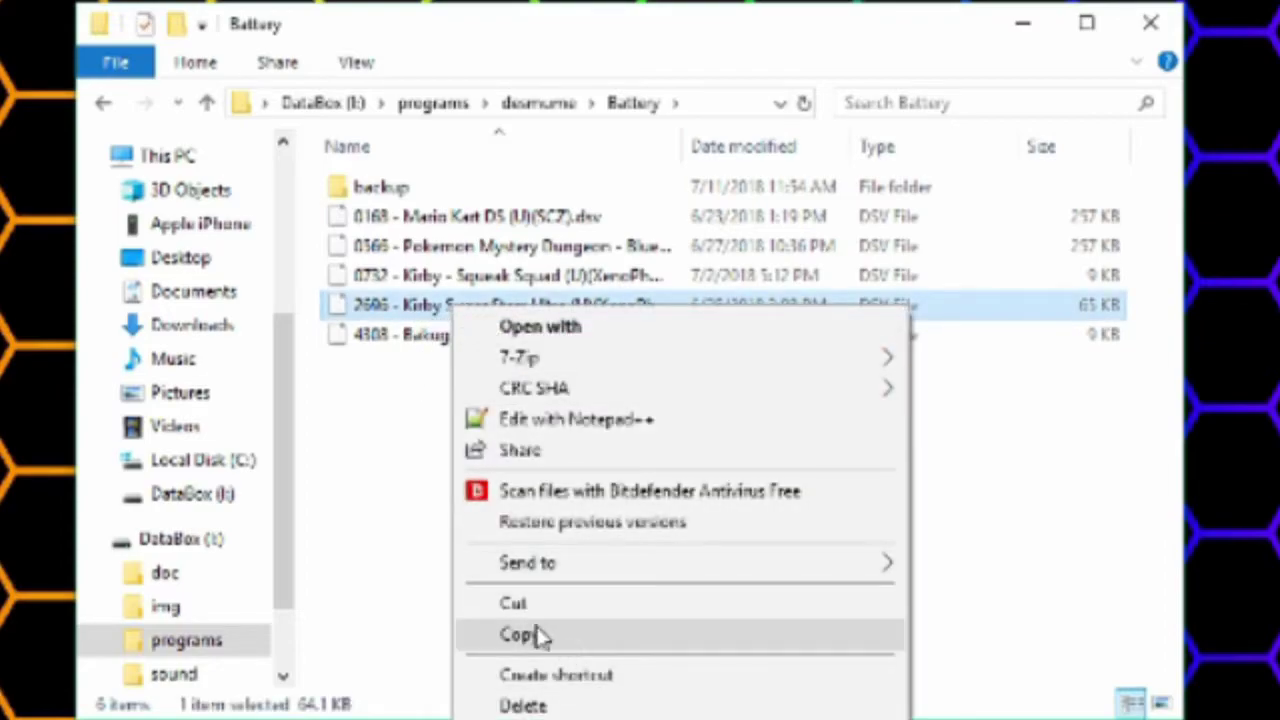
left_click(540, 637)
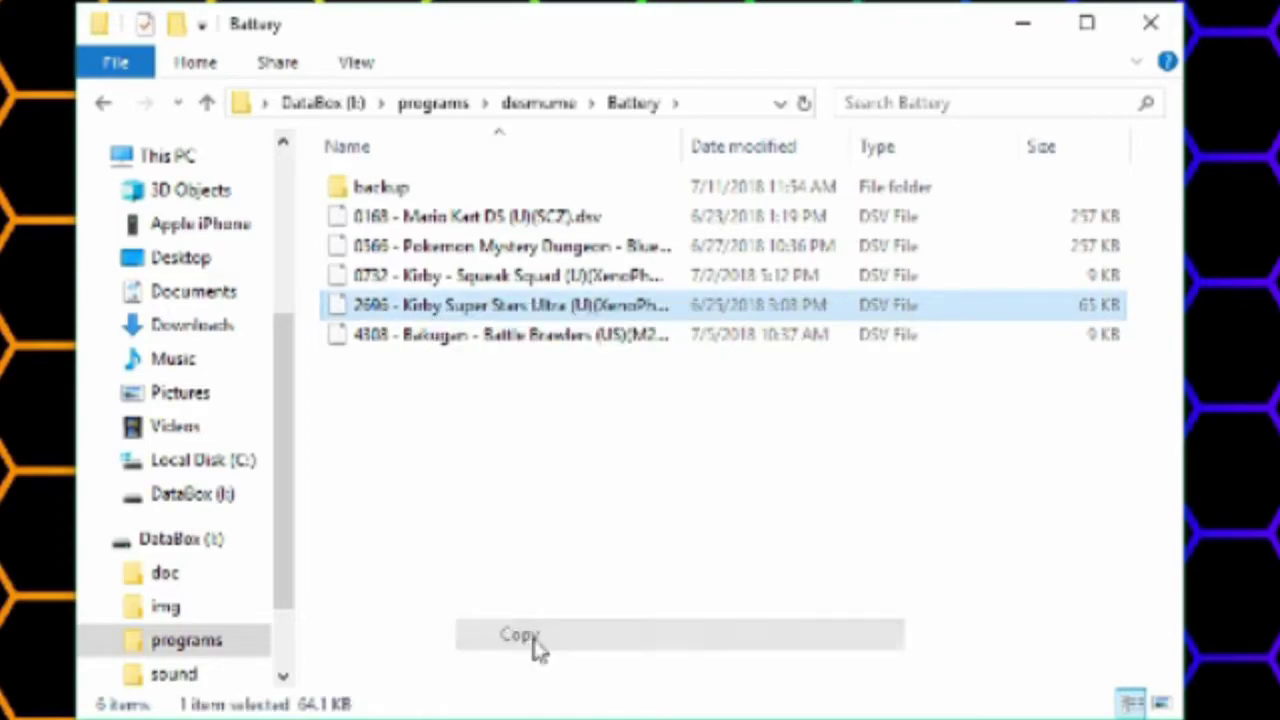
right_click(382, 189)
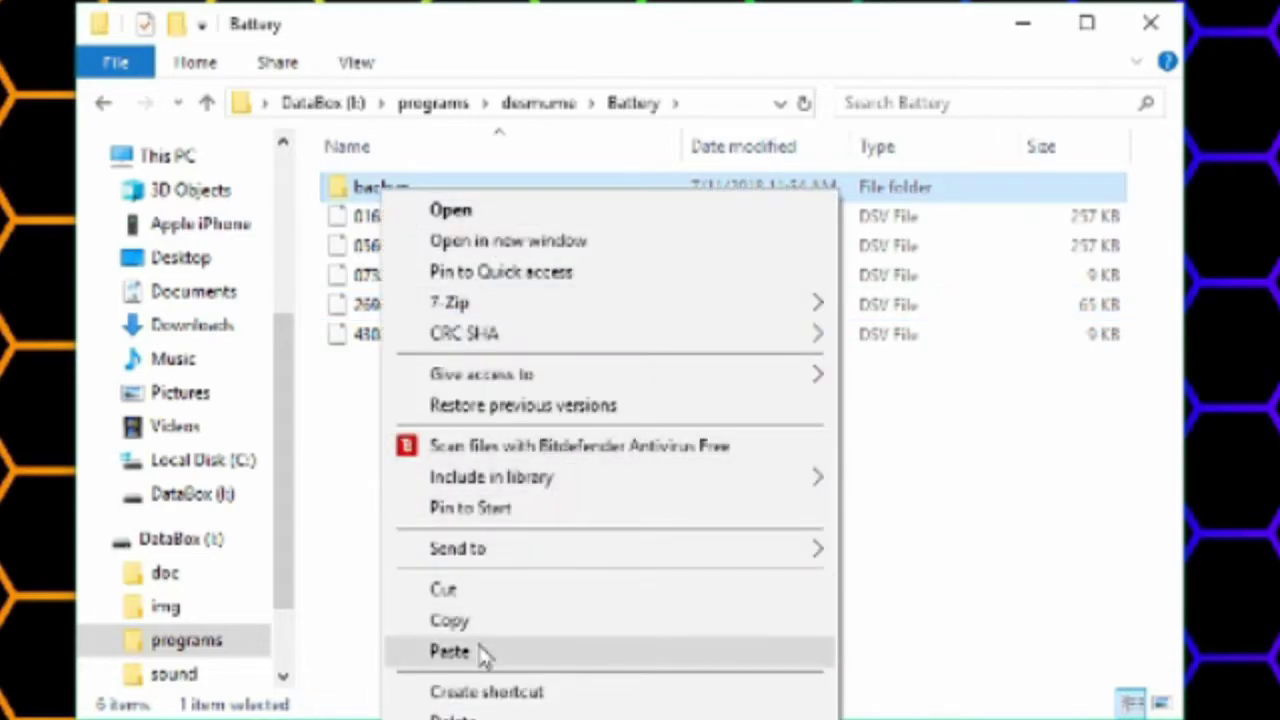
left_click(486, 654)
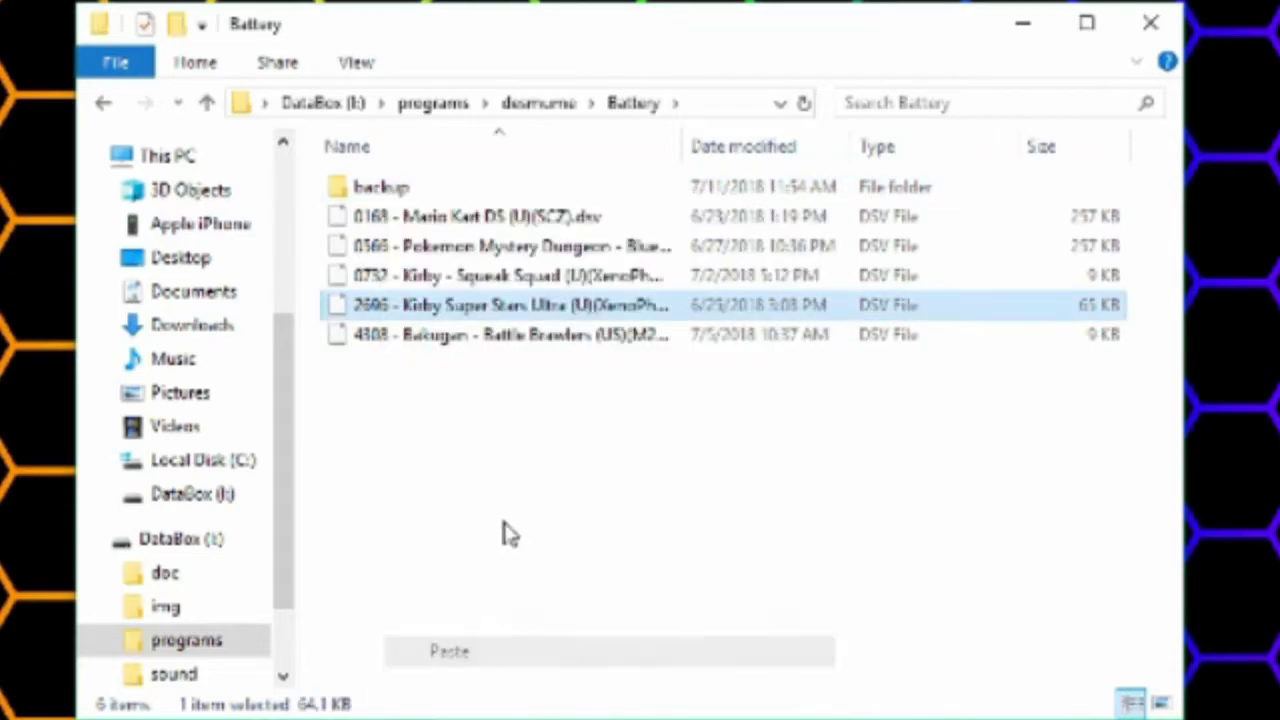
left_click(797, 515)
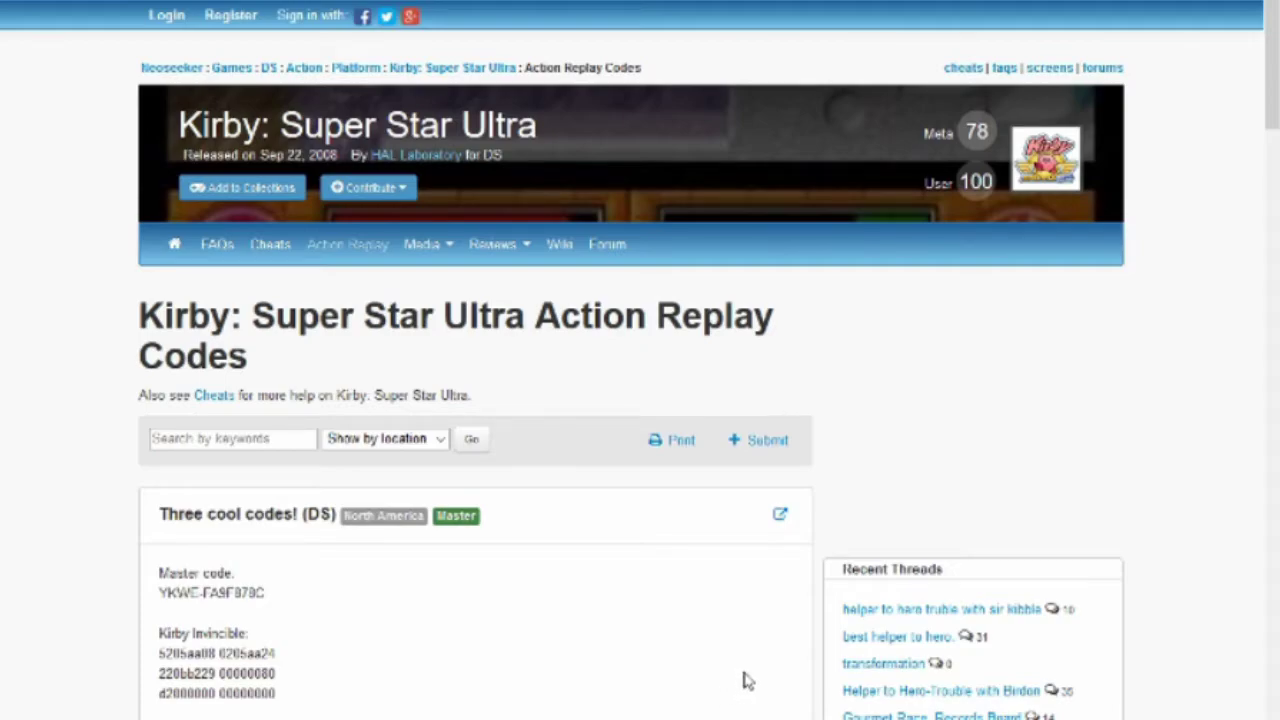
- On the Kirby: Super Star Ultra Action Replay codes web page, find and copy the three-line Infinite Paint Ability code
scroll(742, 681, "down", 1)
scroll(720, 700, "up", 1)
scroll(723, 680, "down", 3)
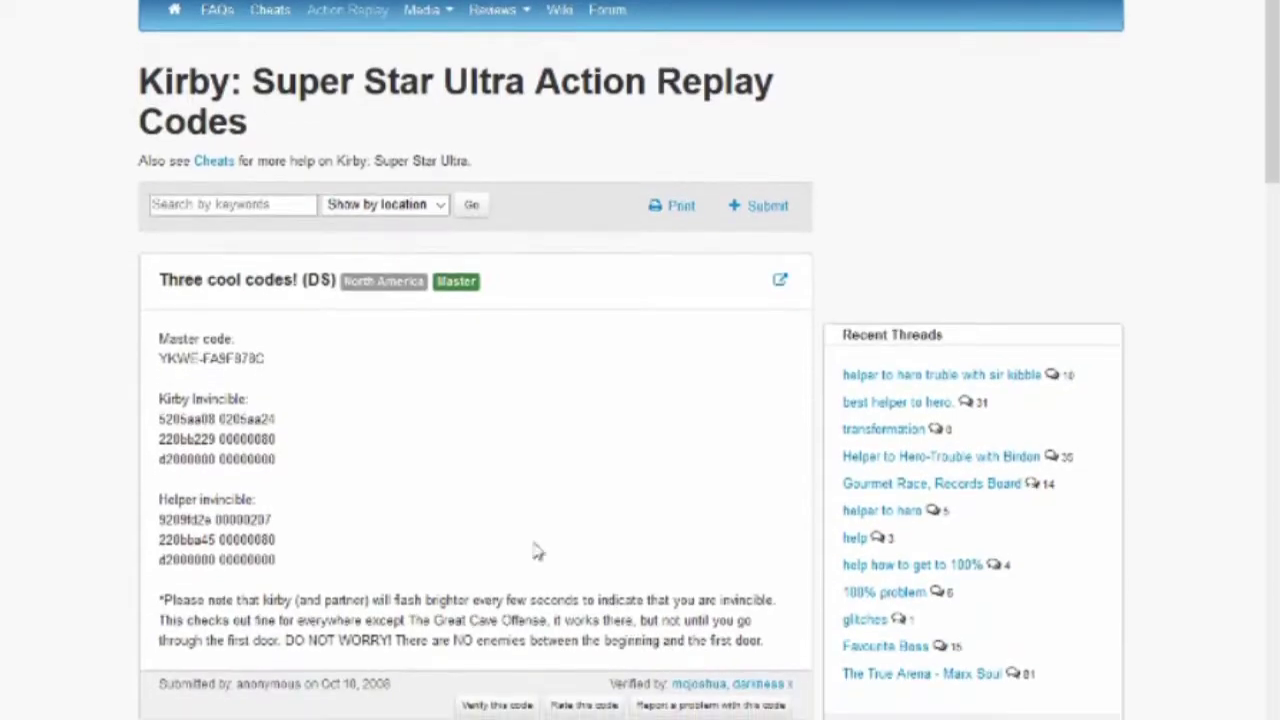
scroll(163, 420, "down", 10)
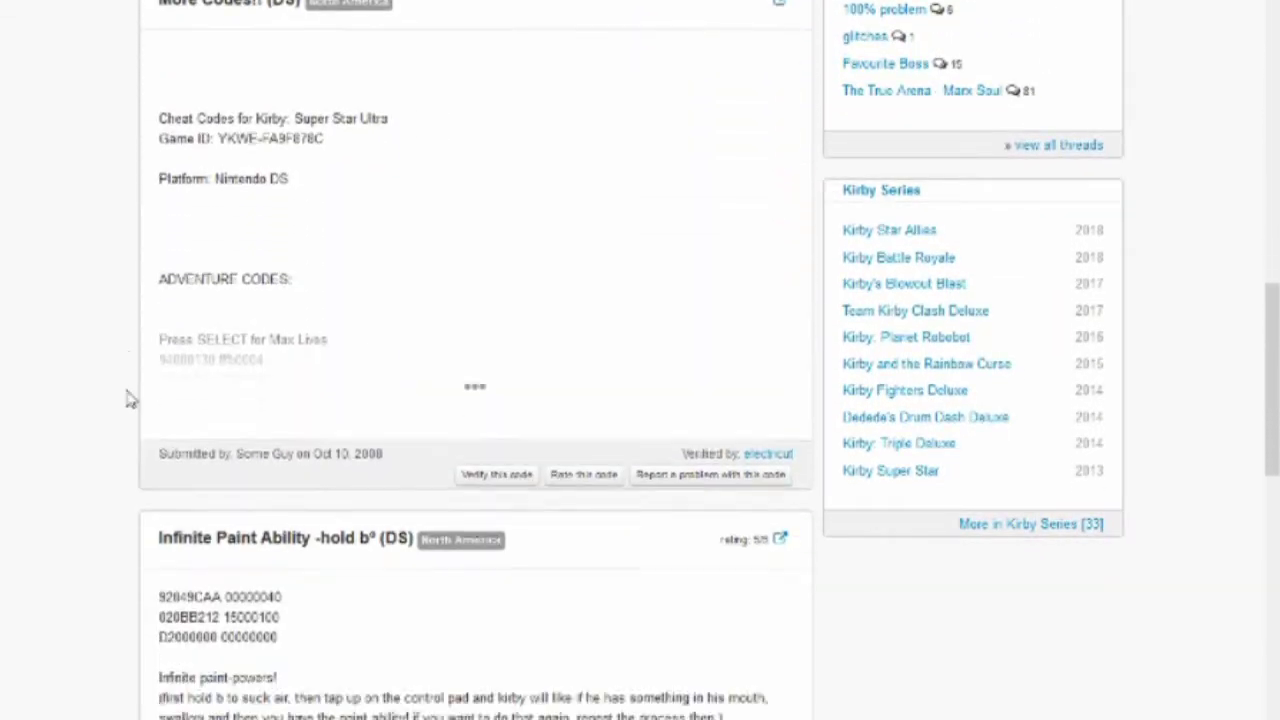
scroll(128, 398, "down", 3)
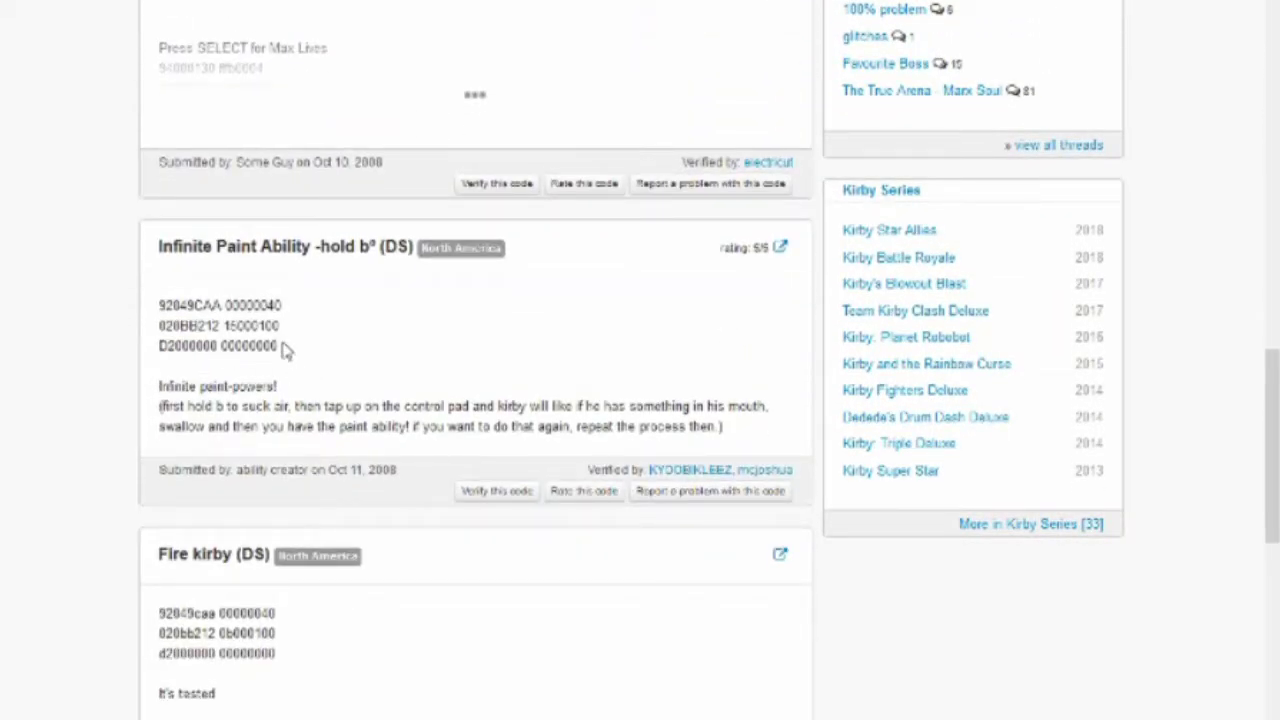
left_click_drag(283, 348, 157, 300)
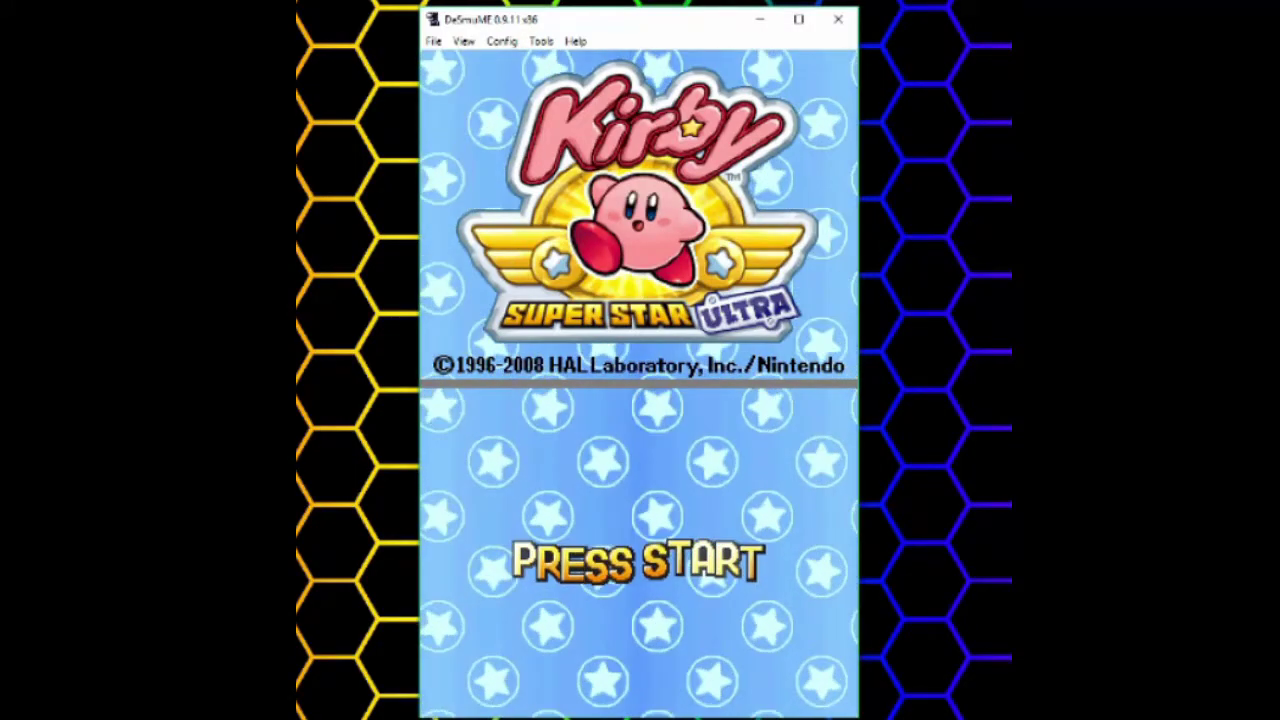
- Switch to DeSmuME and add the copied paint code to the cheats list as an enabled Action Replay code
left_click(540, 41)
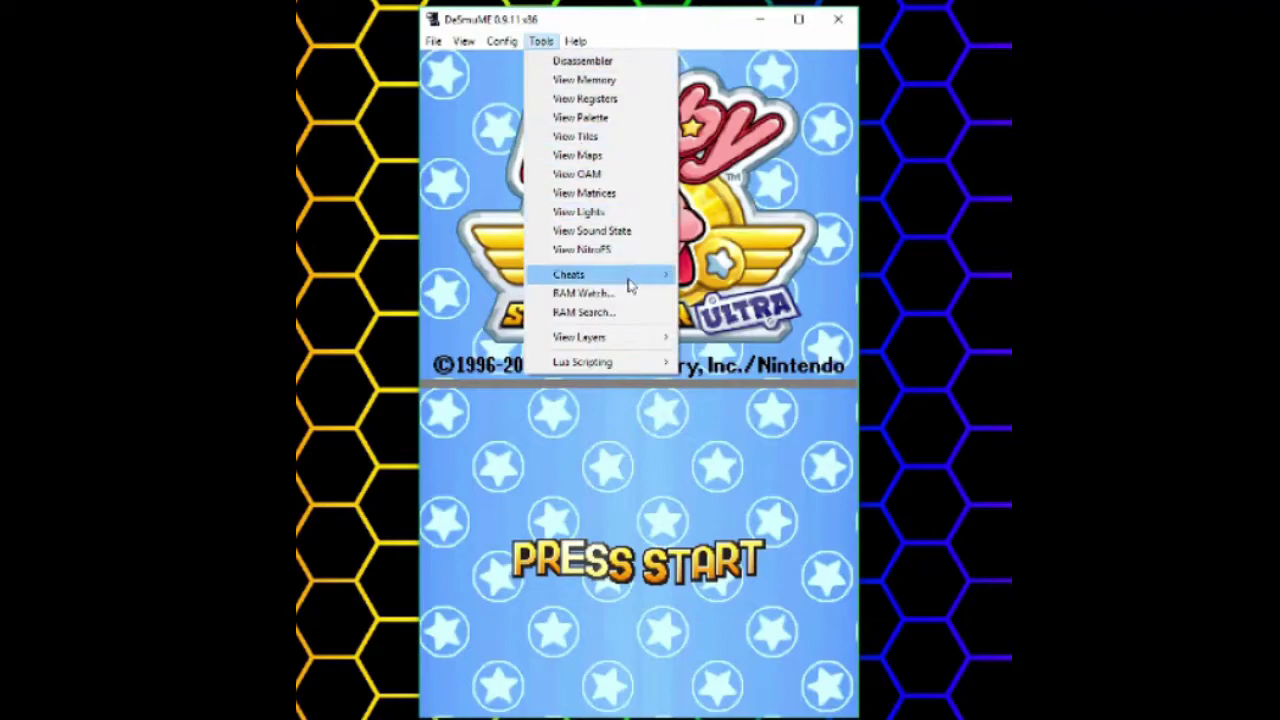
mouse_move(630, 284)
left_click(712, 276)
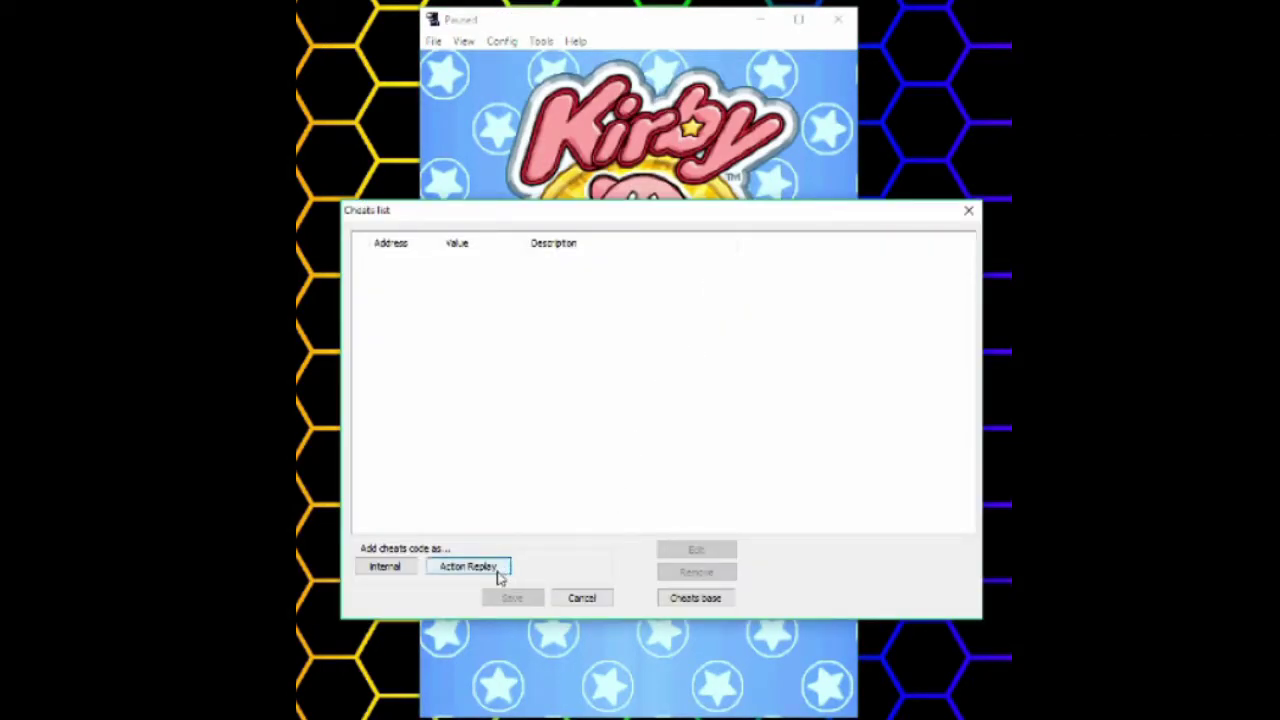
left_click(490, 575)
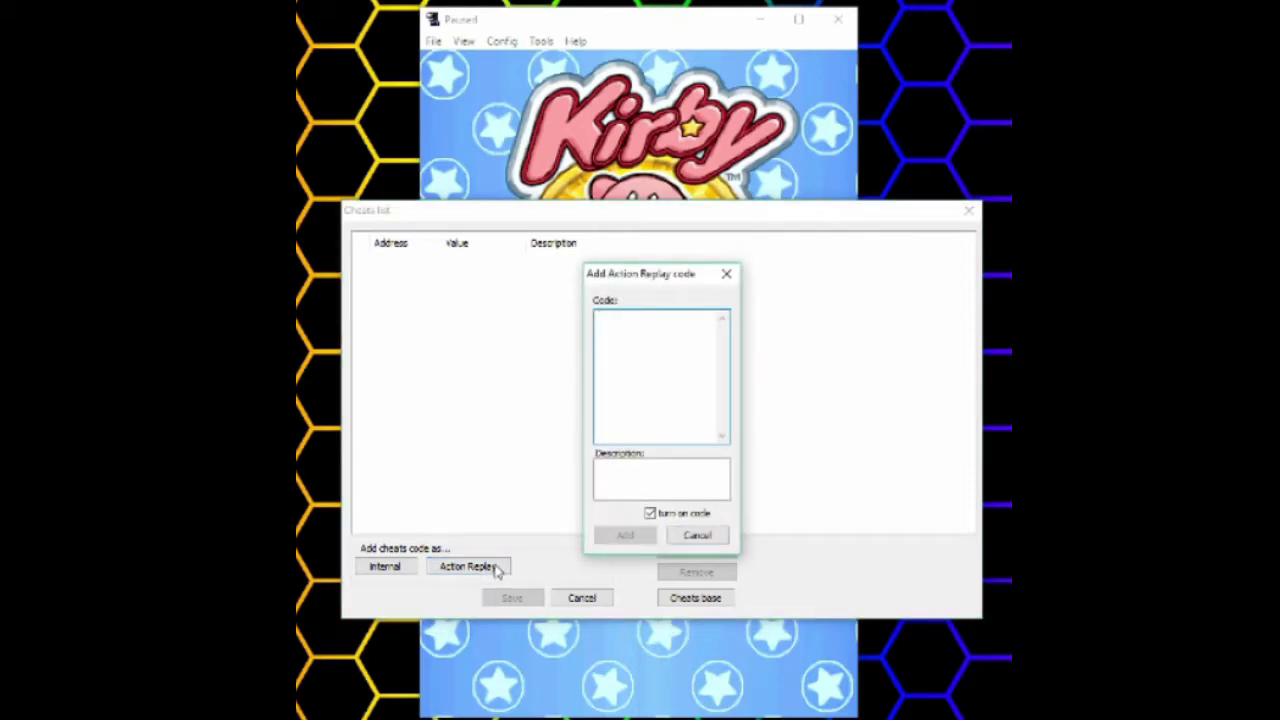
key("ctrl+v")
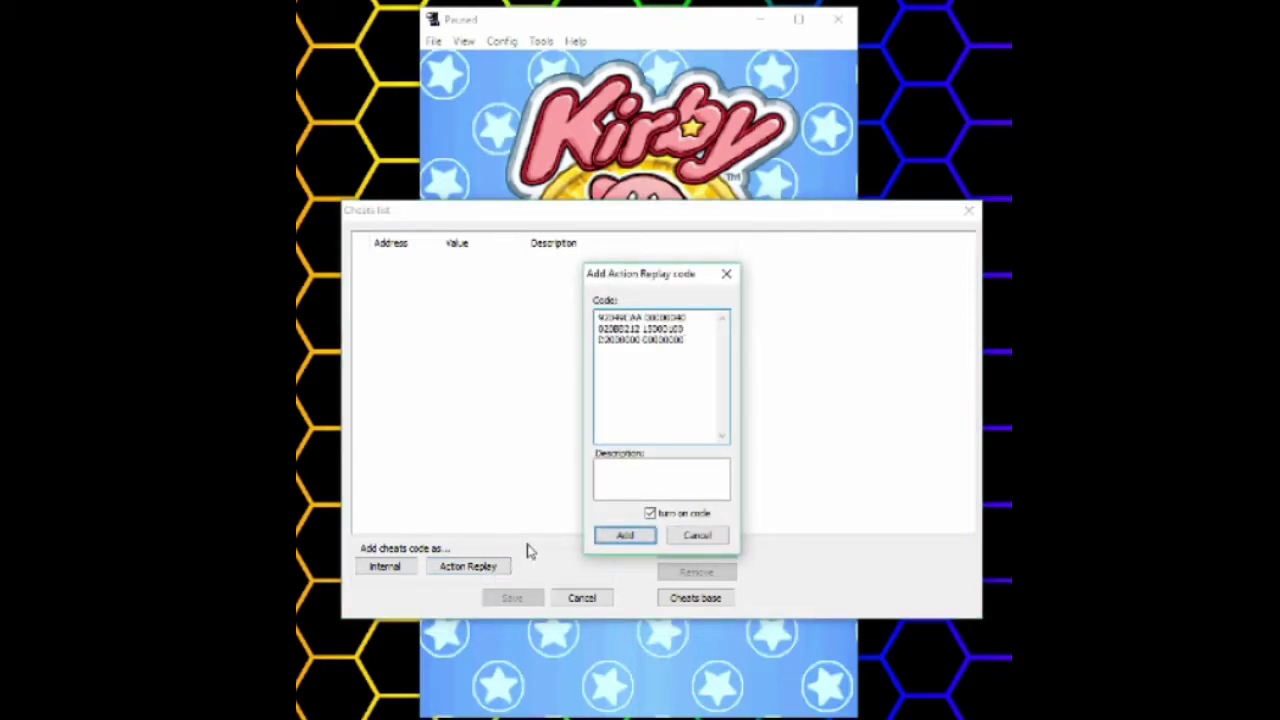
left_click(624, 537)
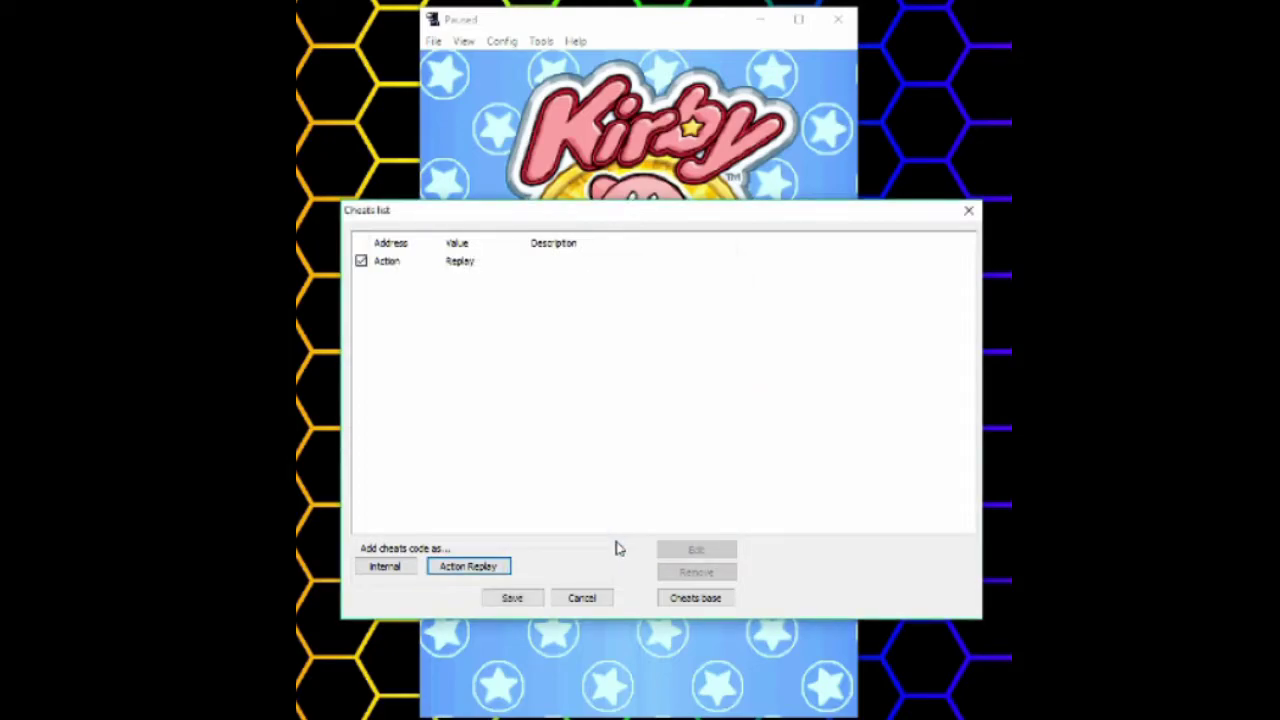
- Enter the Action Replay code again with the description "Paint cheat" and save the cheats list
left_click(470, 266)
left_click(458, 566)
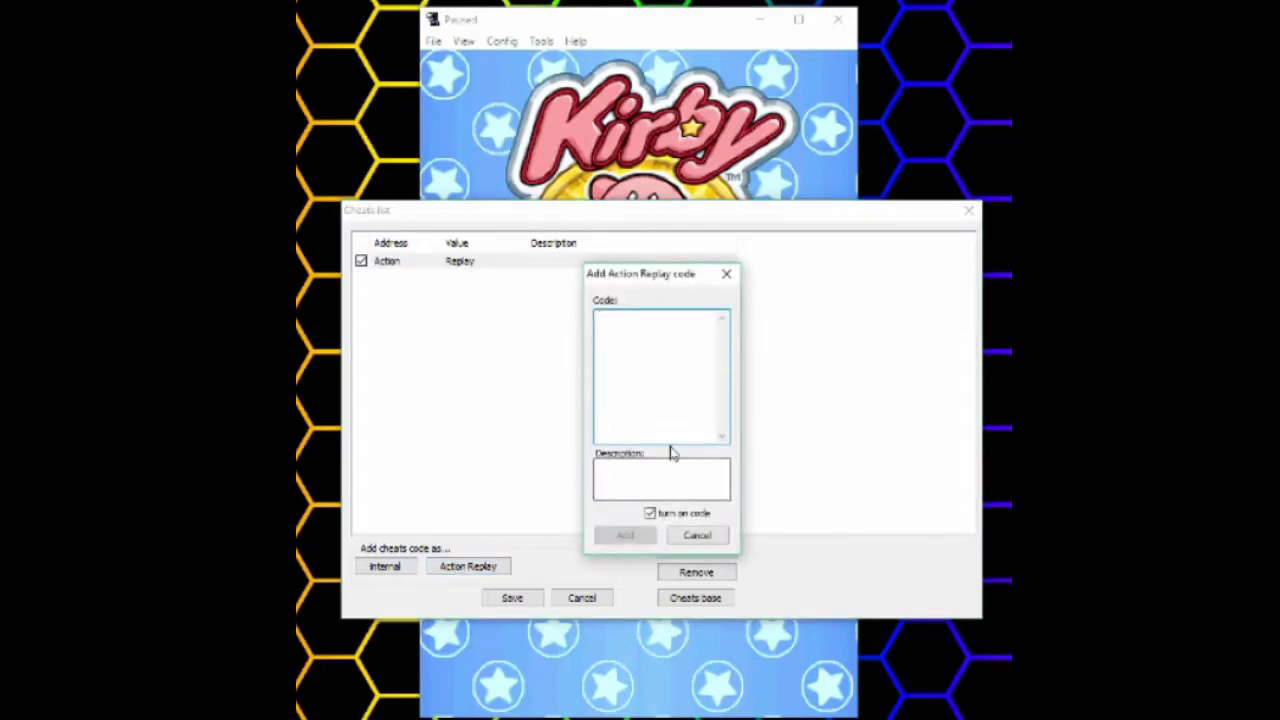
key("ctrl+v")
left_click(674, 476)
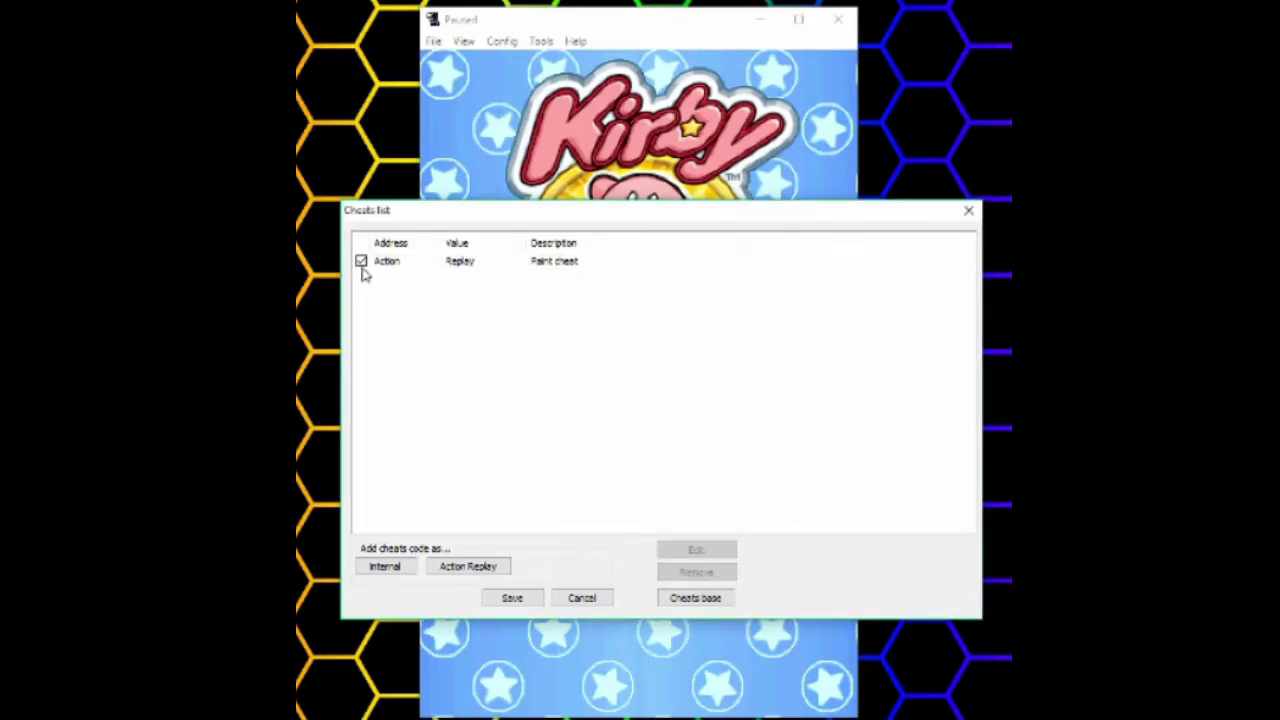
left_click(521, 604)
left_click(546, 45)
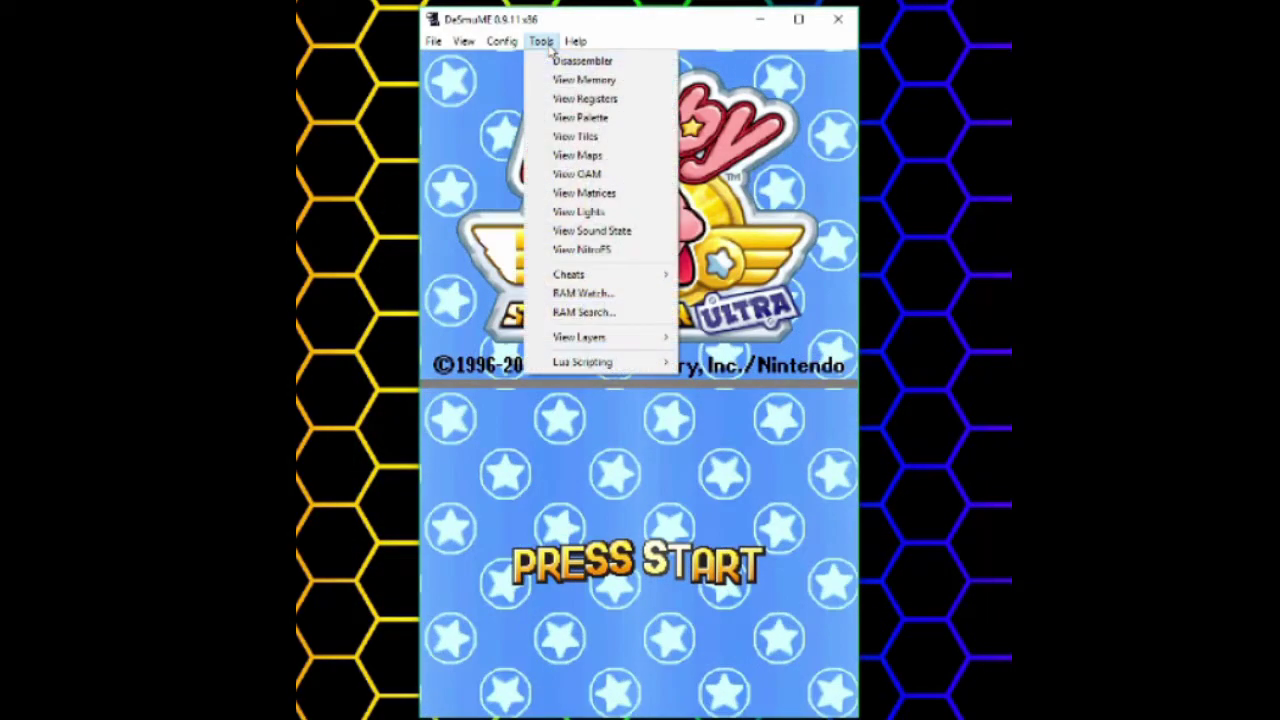
mouse_move(570, 278)
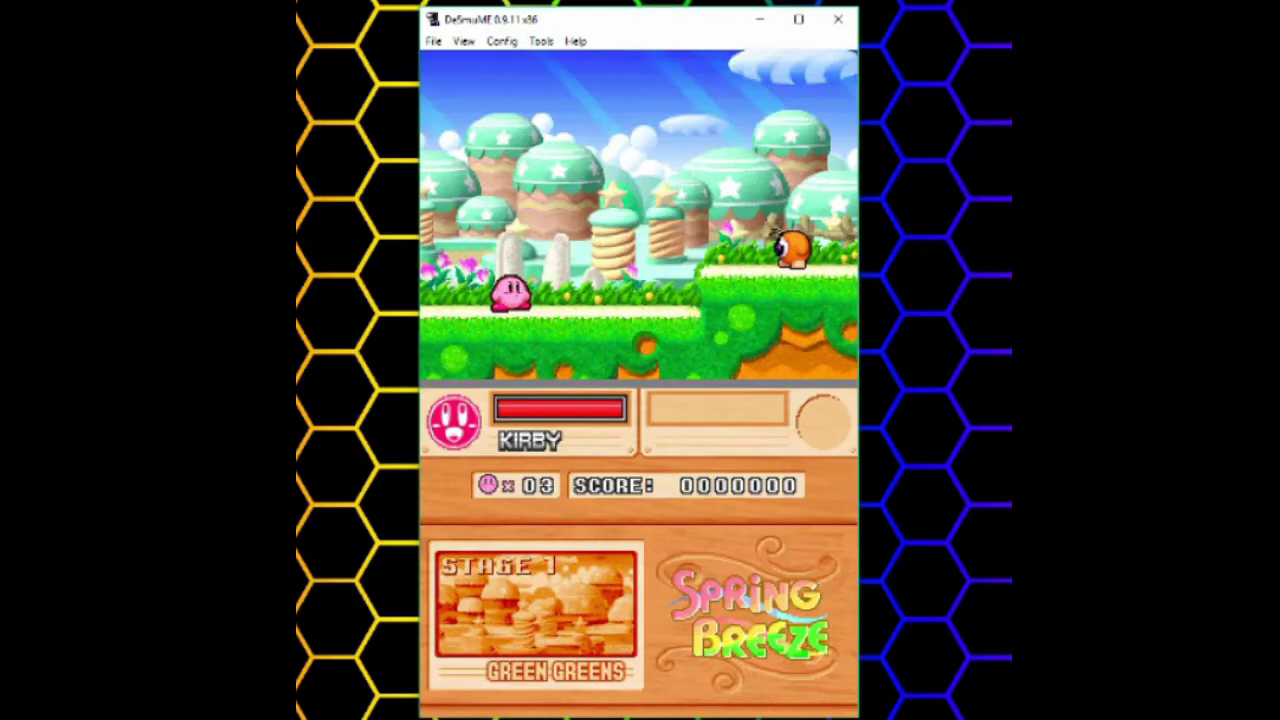
- Test the paint cheat in Spring Breeze stage 1 by making Kirby inhale and swallow to gain the Paint ability
key("Right")
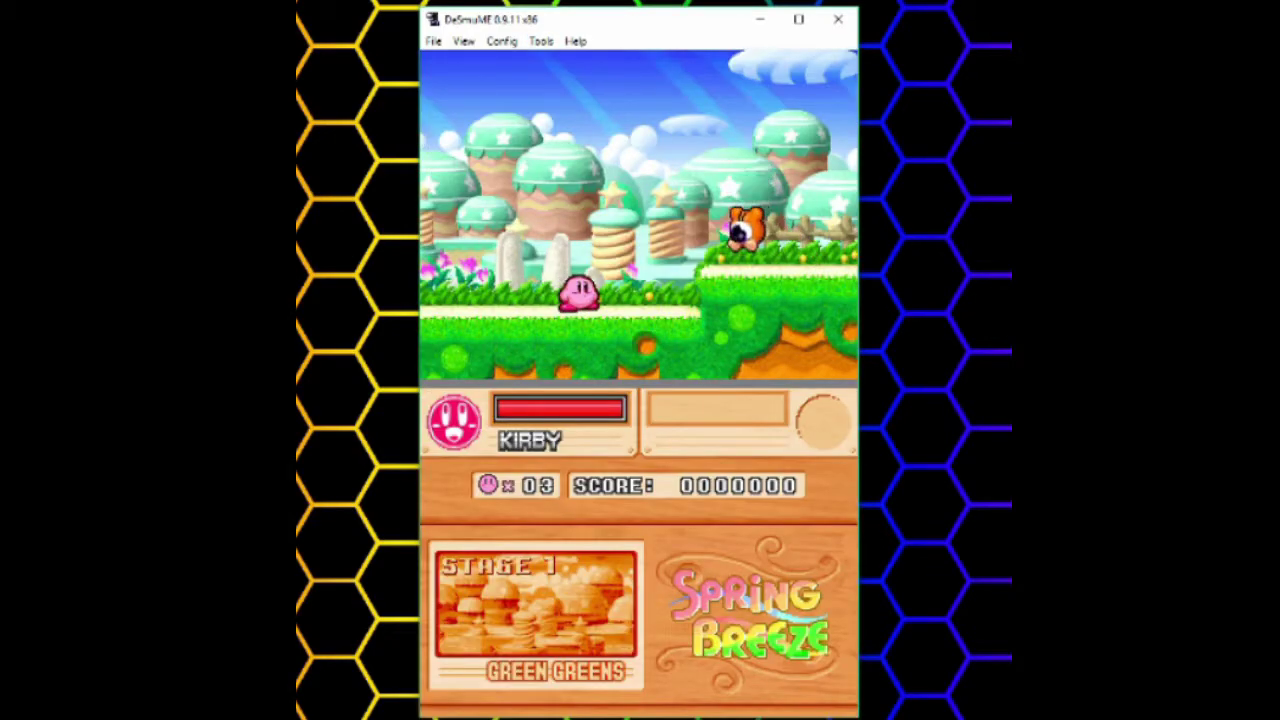
key("a")
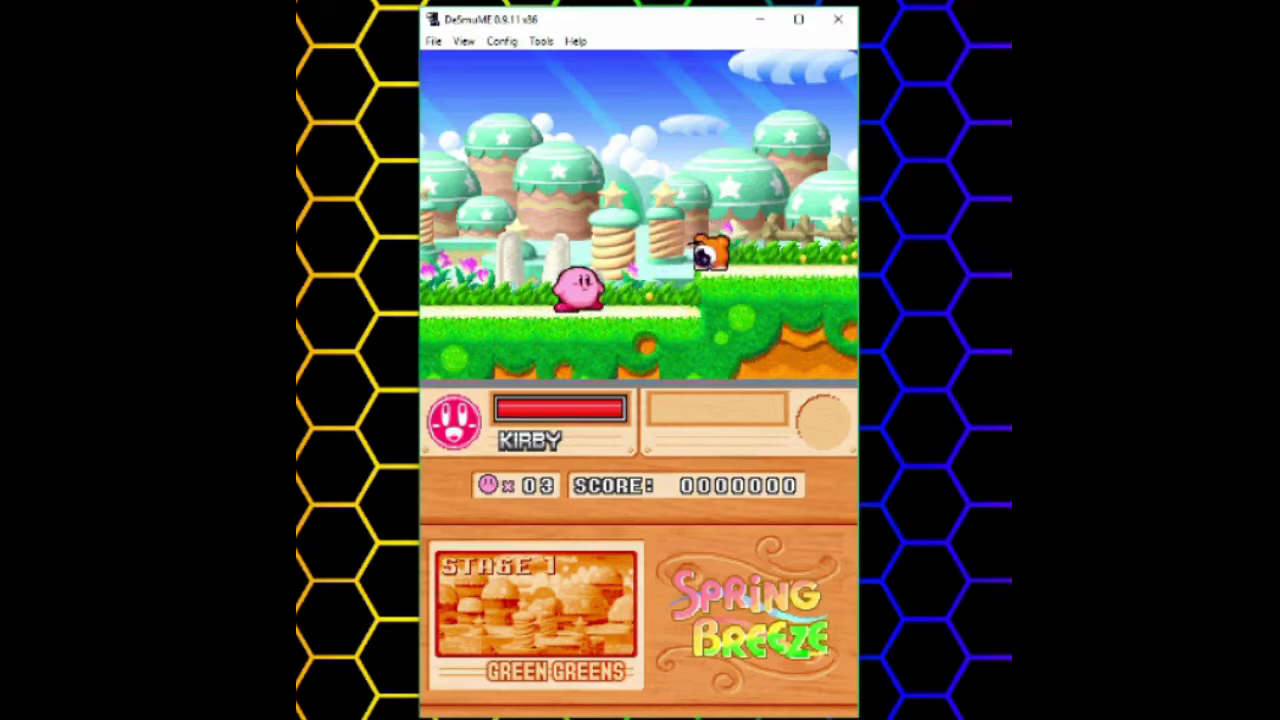
key("Down")
key("Right")
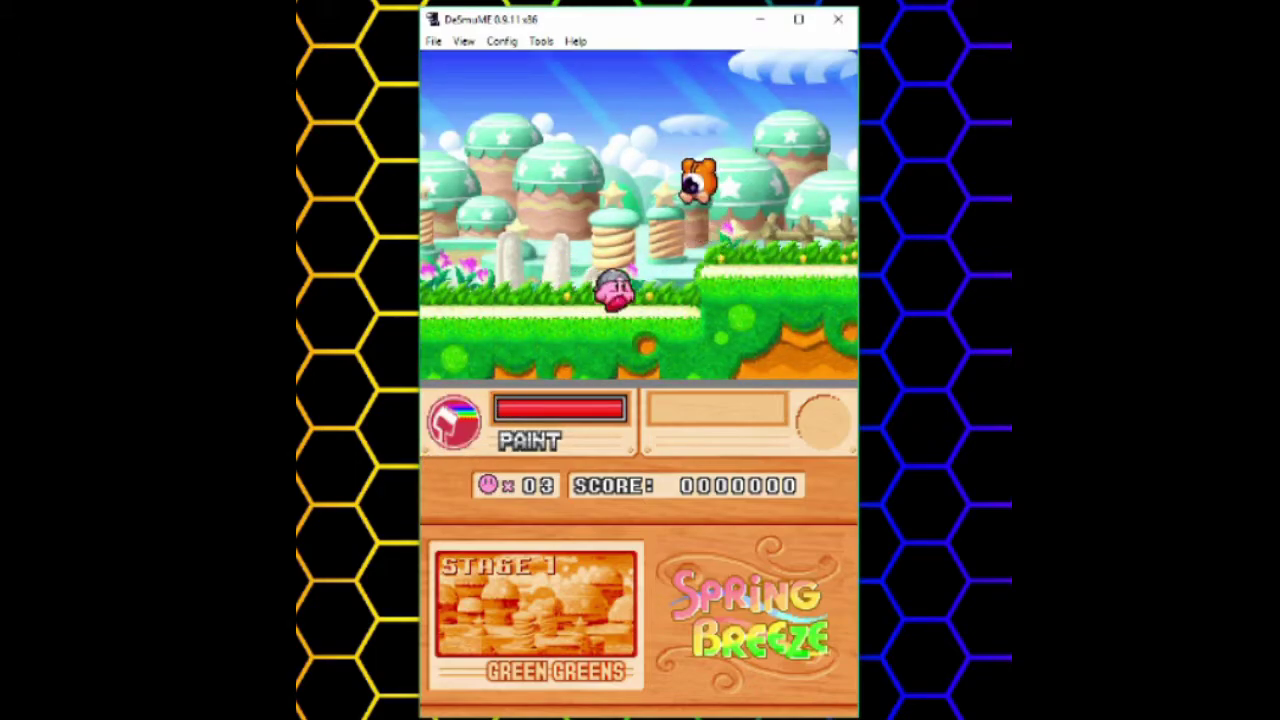
key("x")
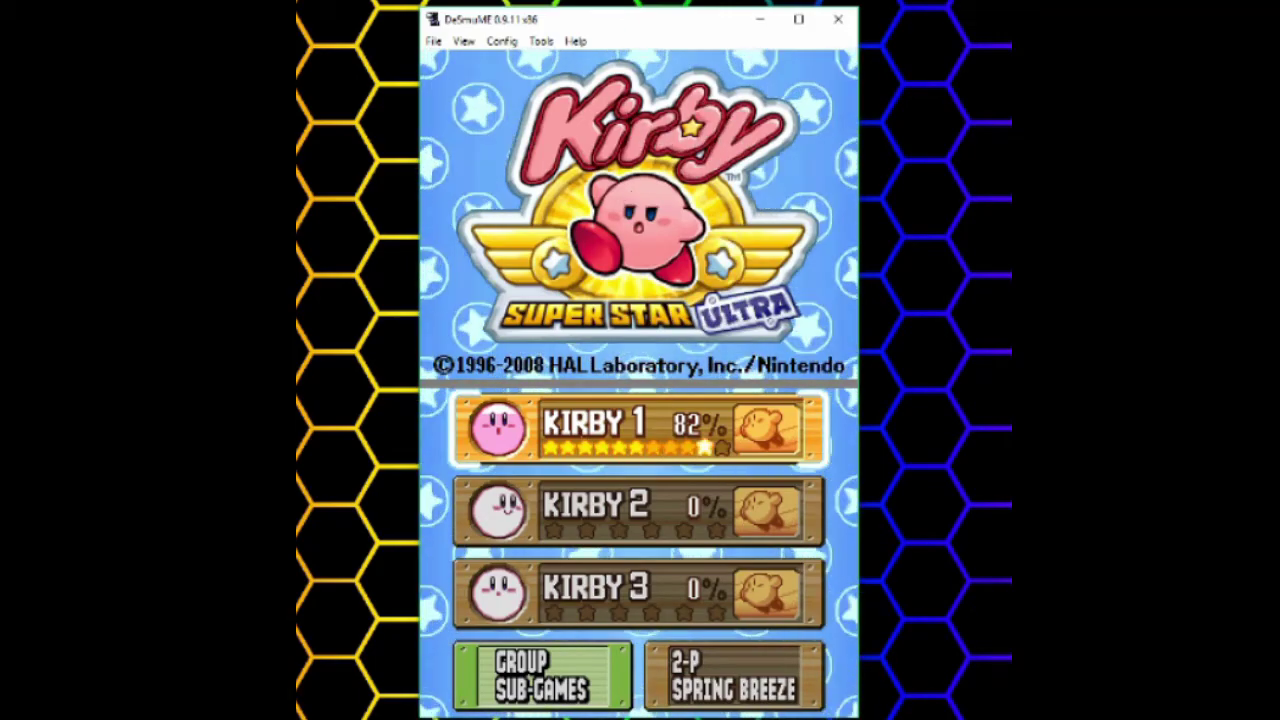
- Load the Kirby 1 save file and start the Spring Breeze game
key("x")
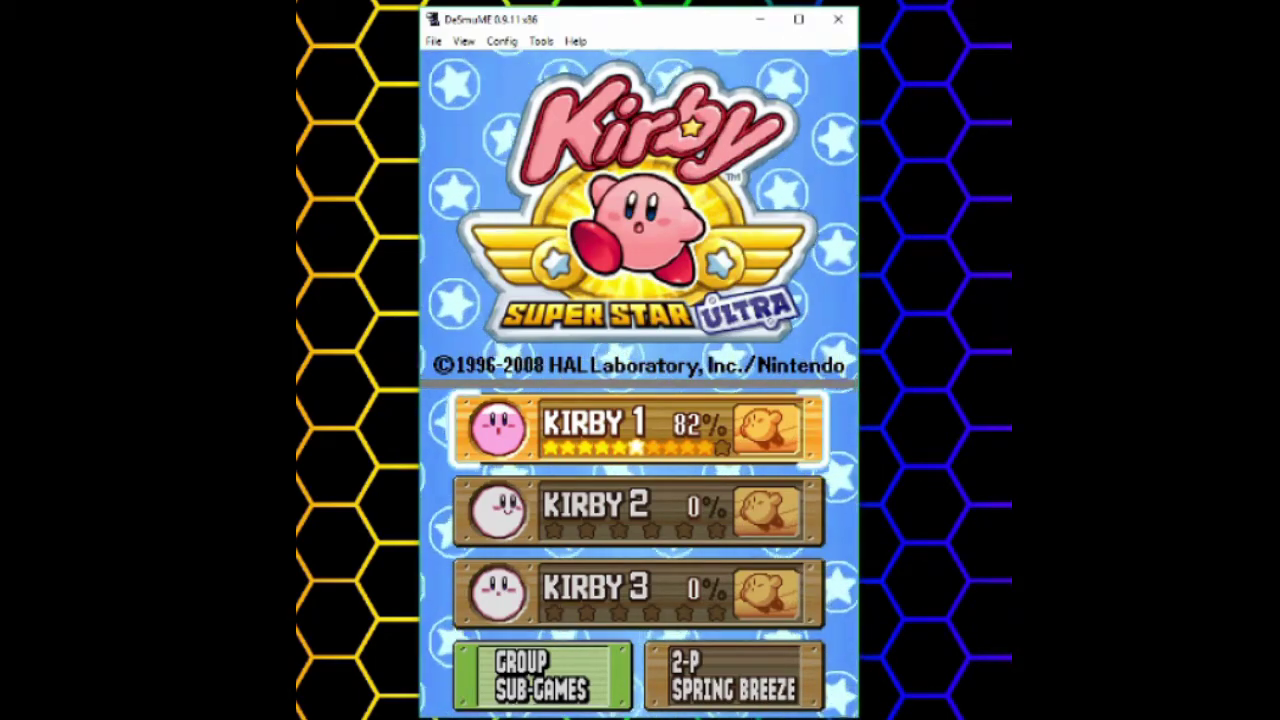
key("x")
key("x")
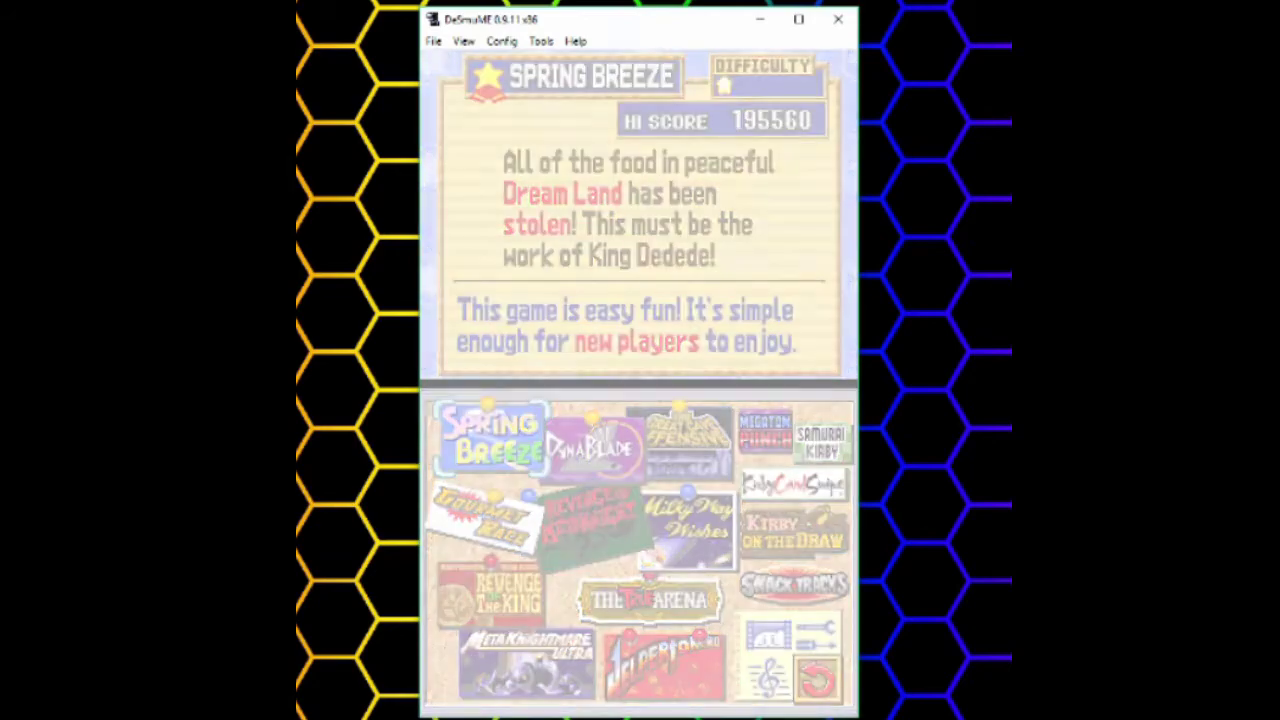
key("Up")
key("x")
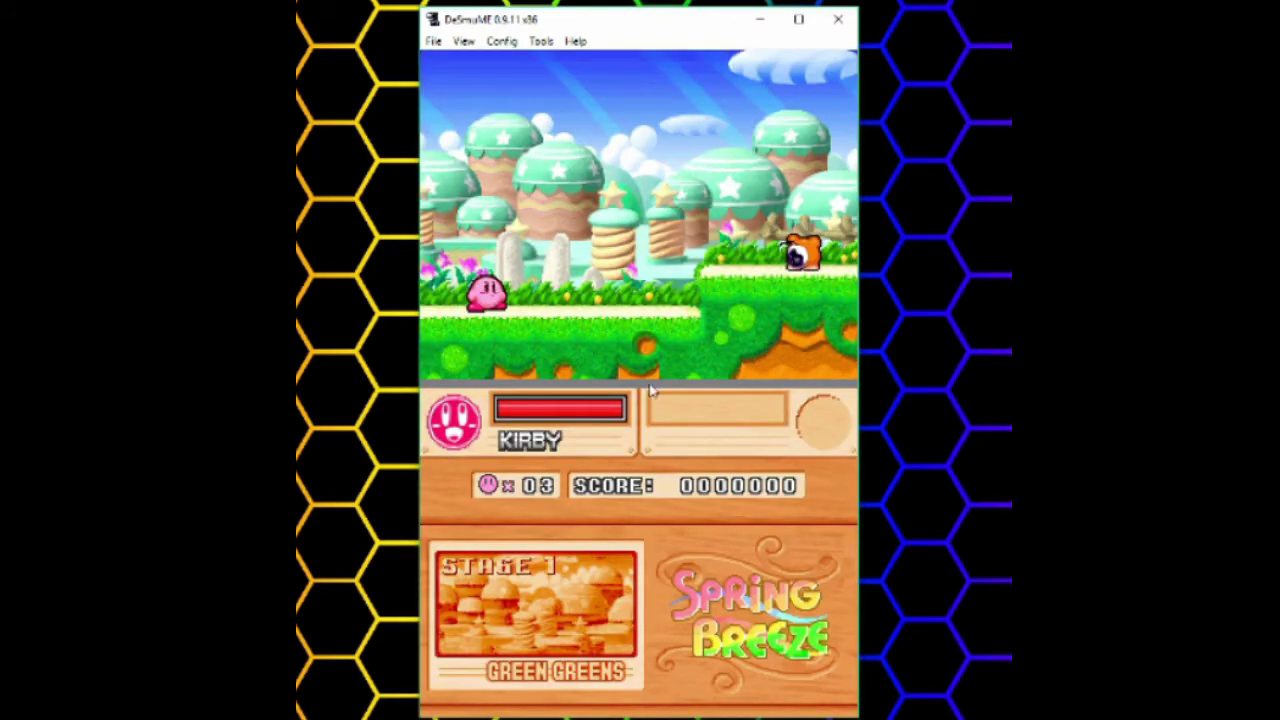
- Run a 1-byte unsigned exact value cheat search for 3 lives and return to the game
left_click(552, 42)
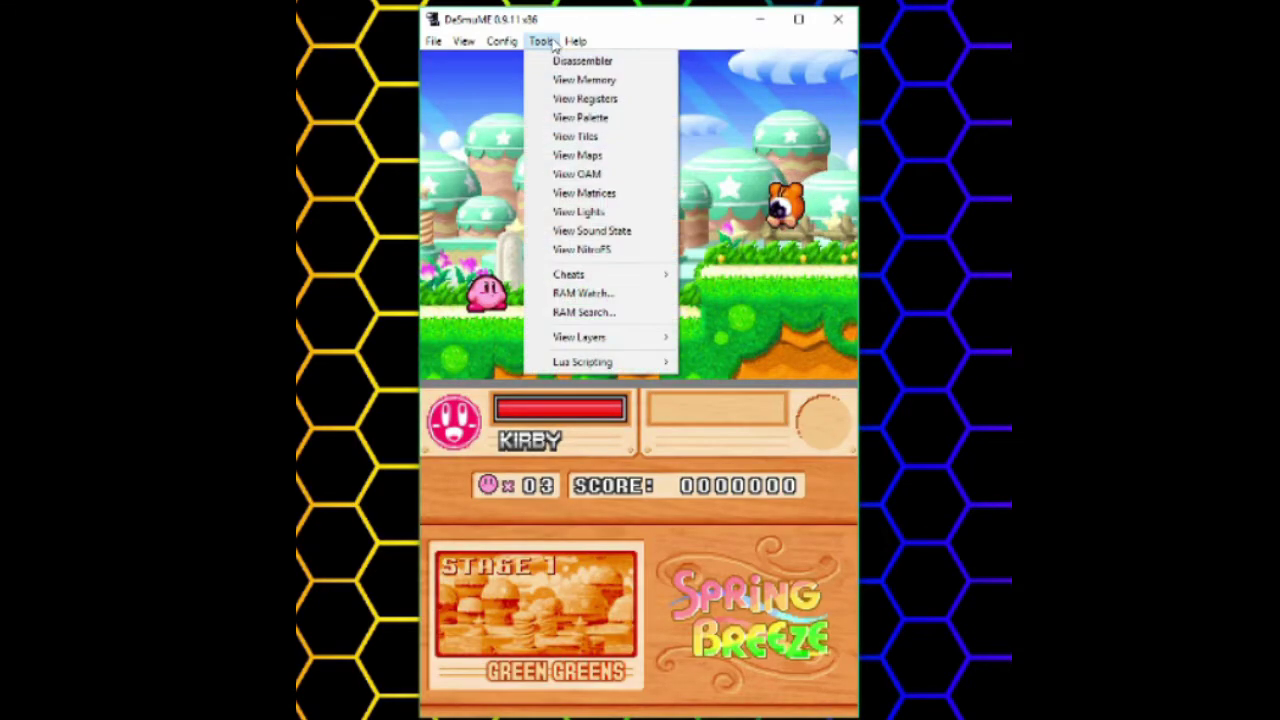
mouse_move(628, 278)
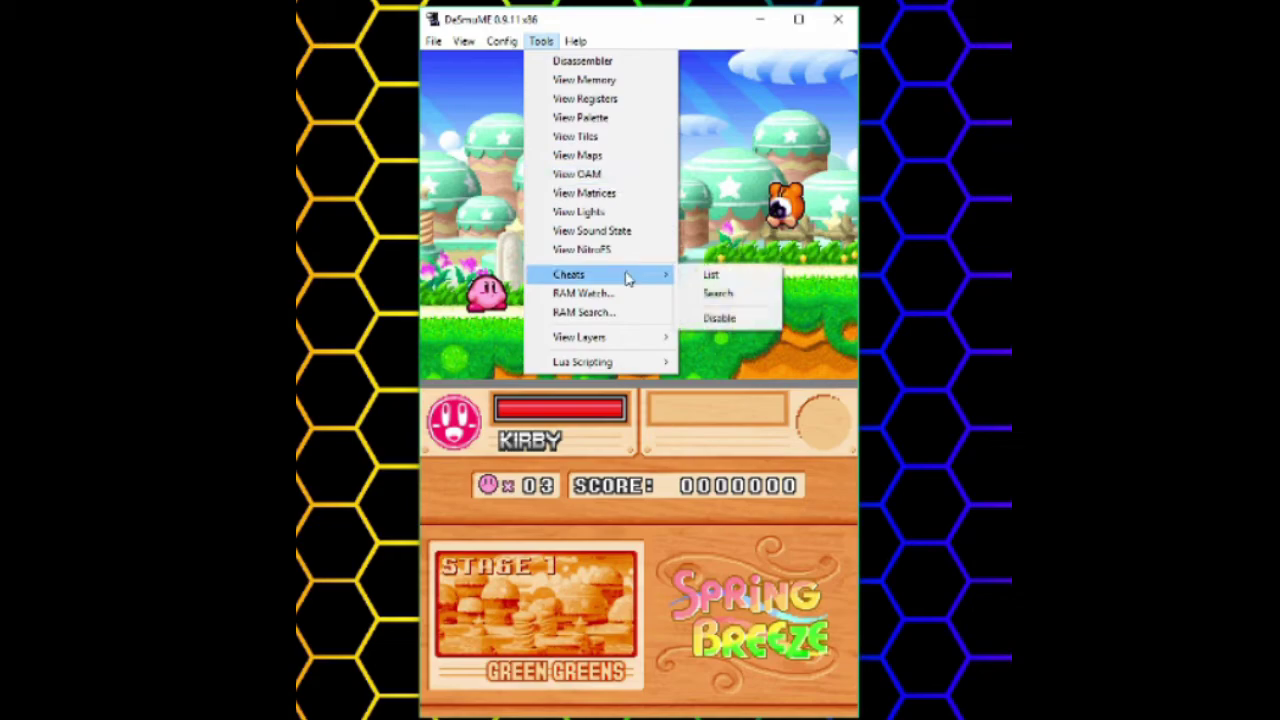
left_click(737, 296)
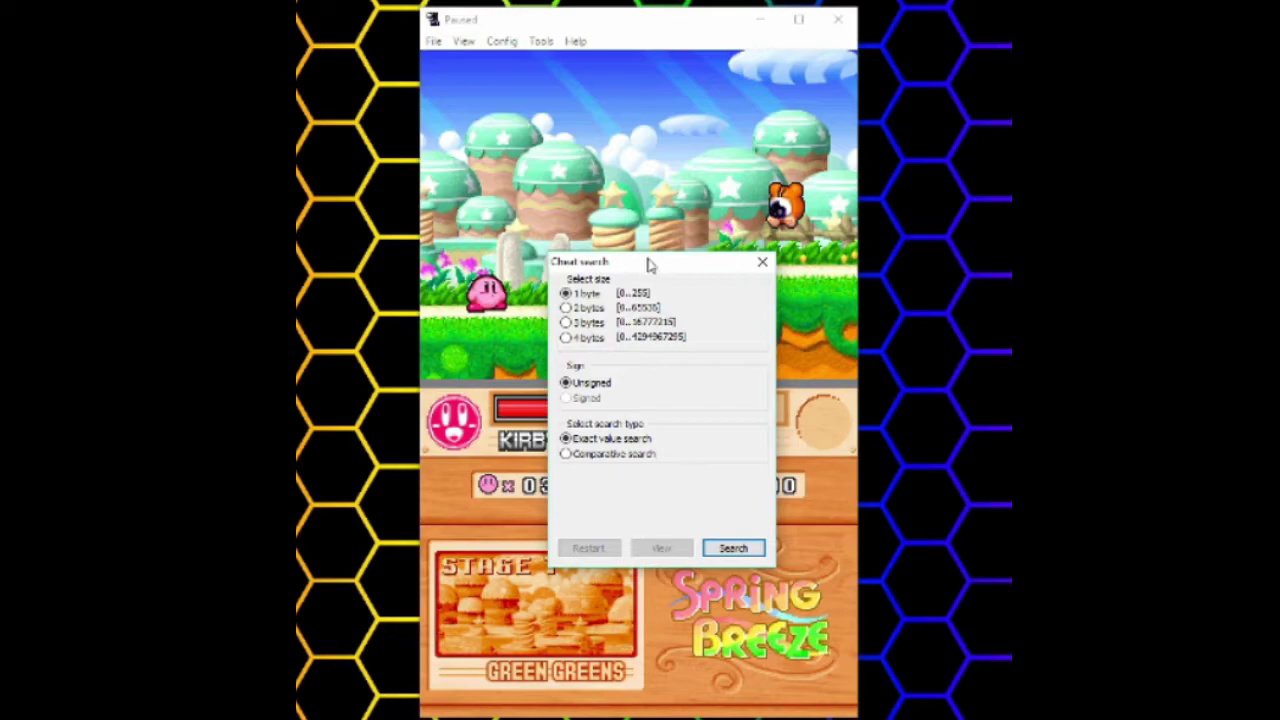
left_click_drag(650, 264, 712, 232)
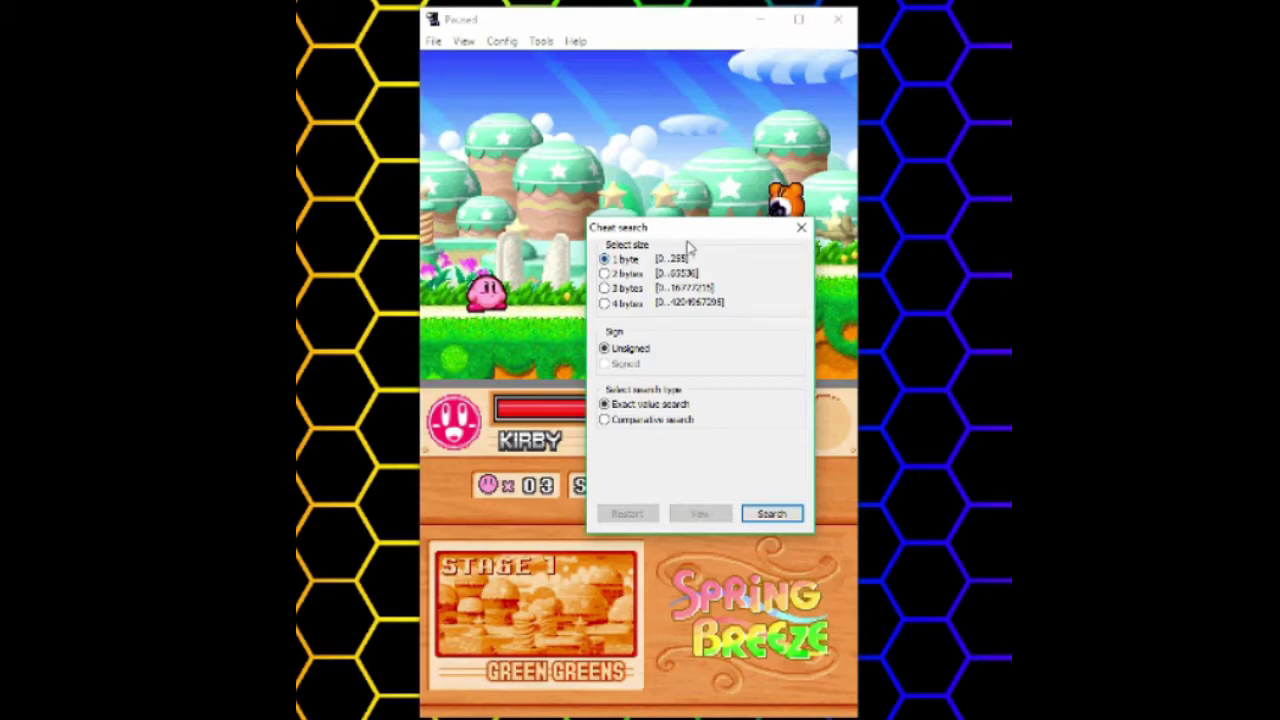
left_click_drag(695, 228, 639, 145)
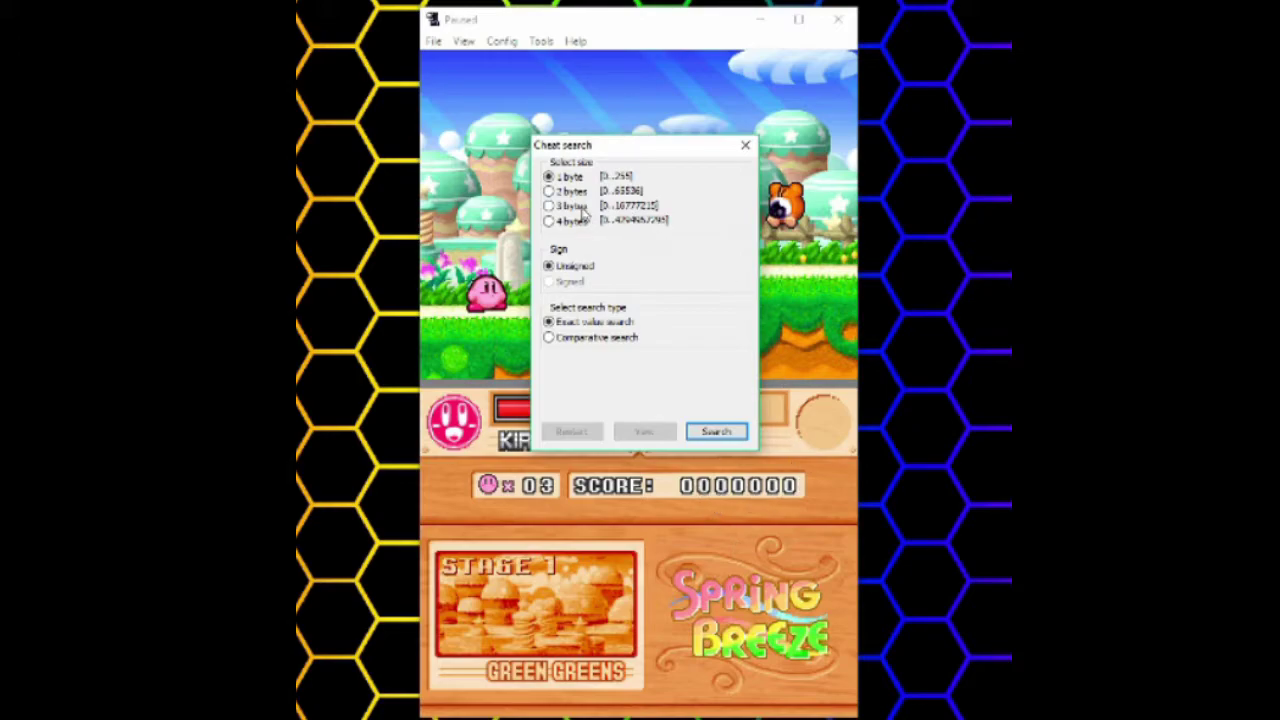
left_click_drag(600, 145, 628, 138)
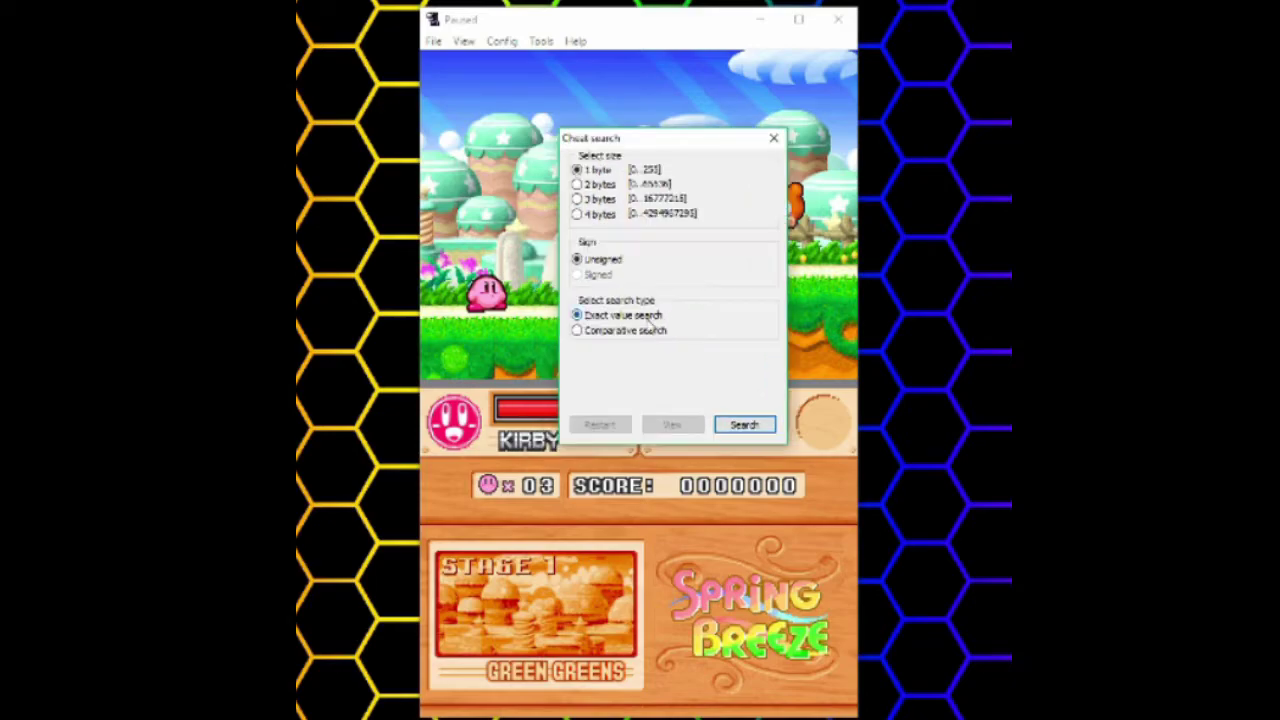
left_click(742, 428)
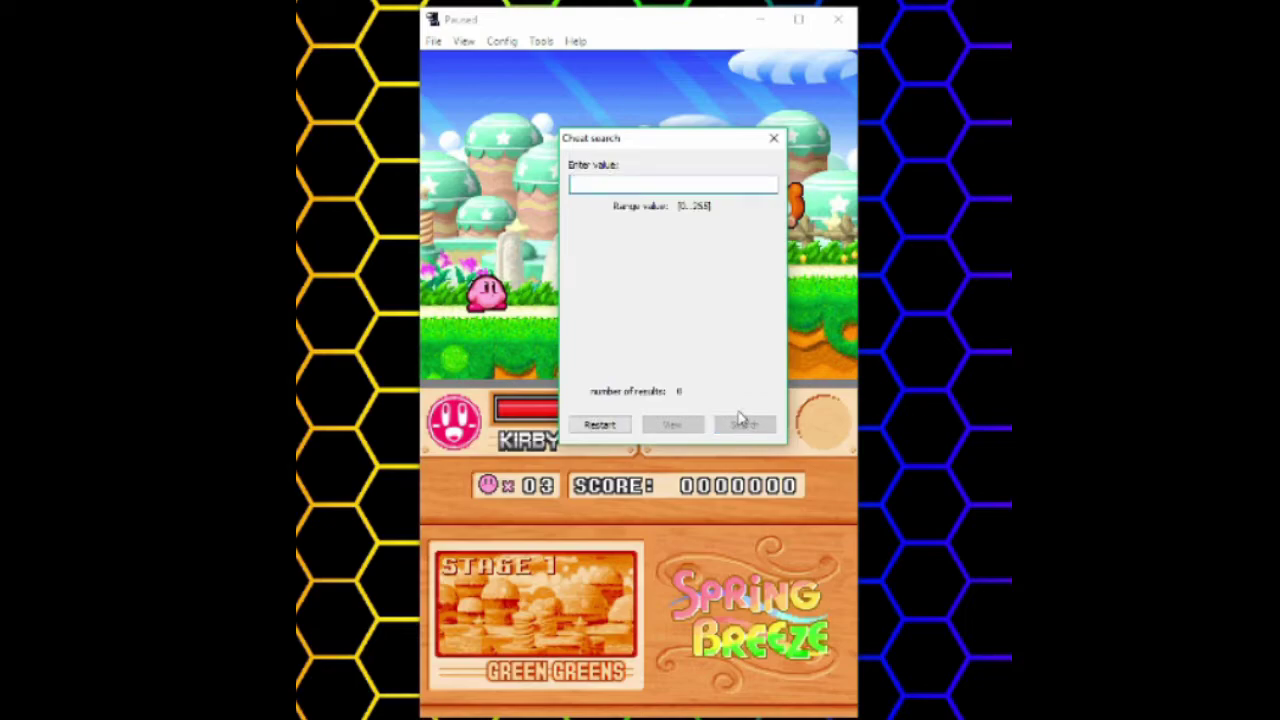
type("3")
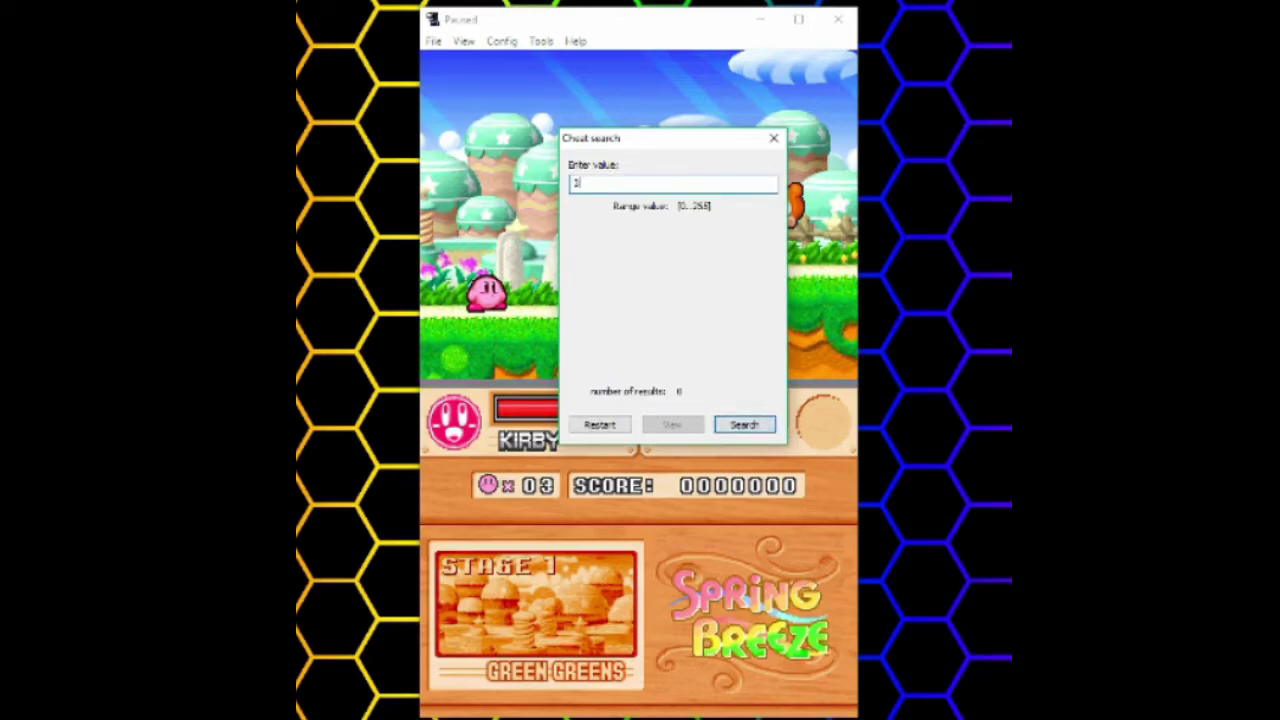
left_click(743, 428)
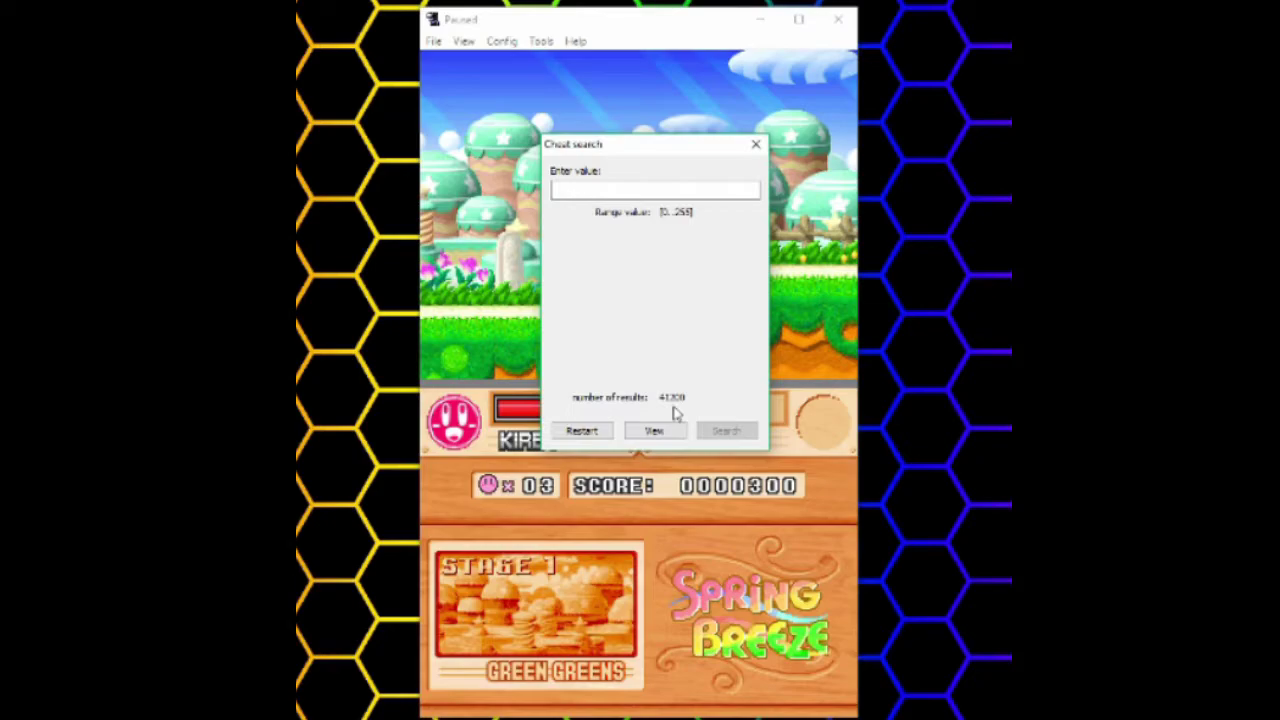
left_click(753, 146)
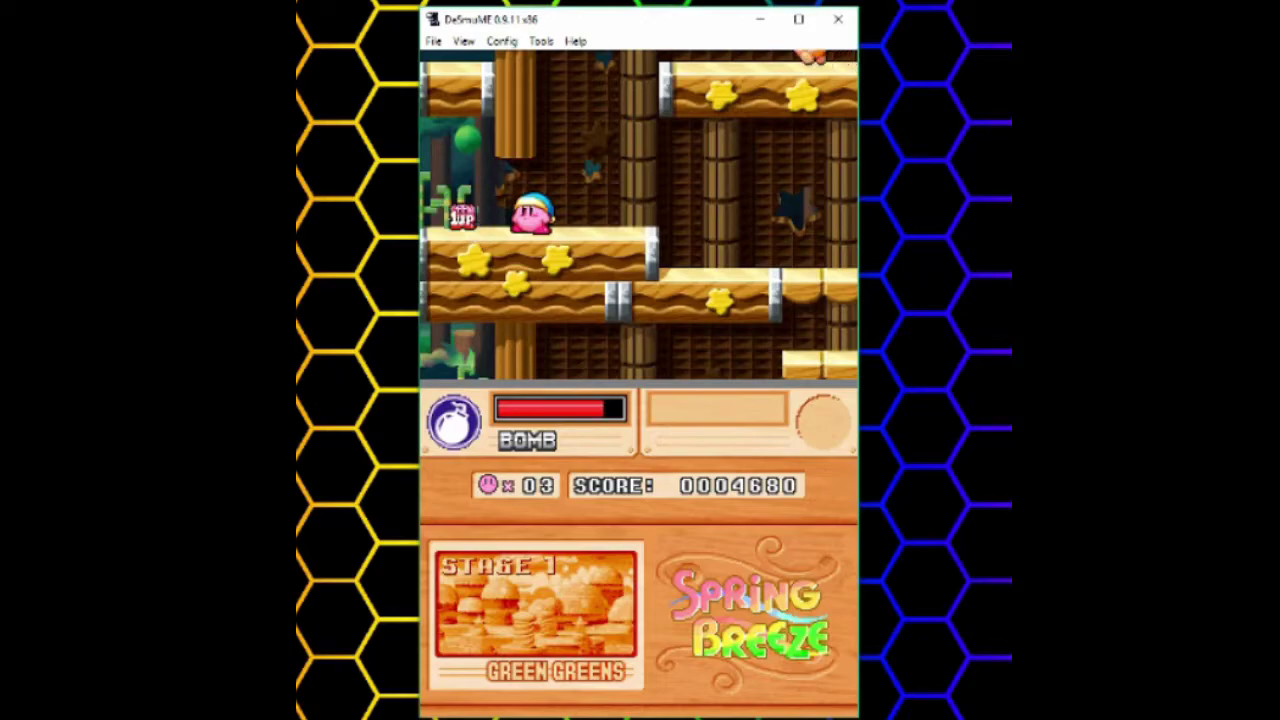
- Move Kirby onto the 1UP in stage 1 to collect an extra life, and walk back away from the edge
key("Left")
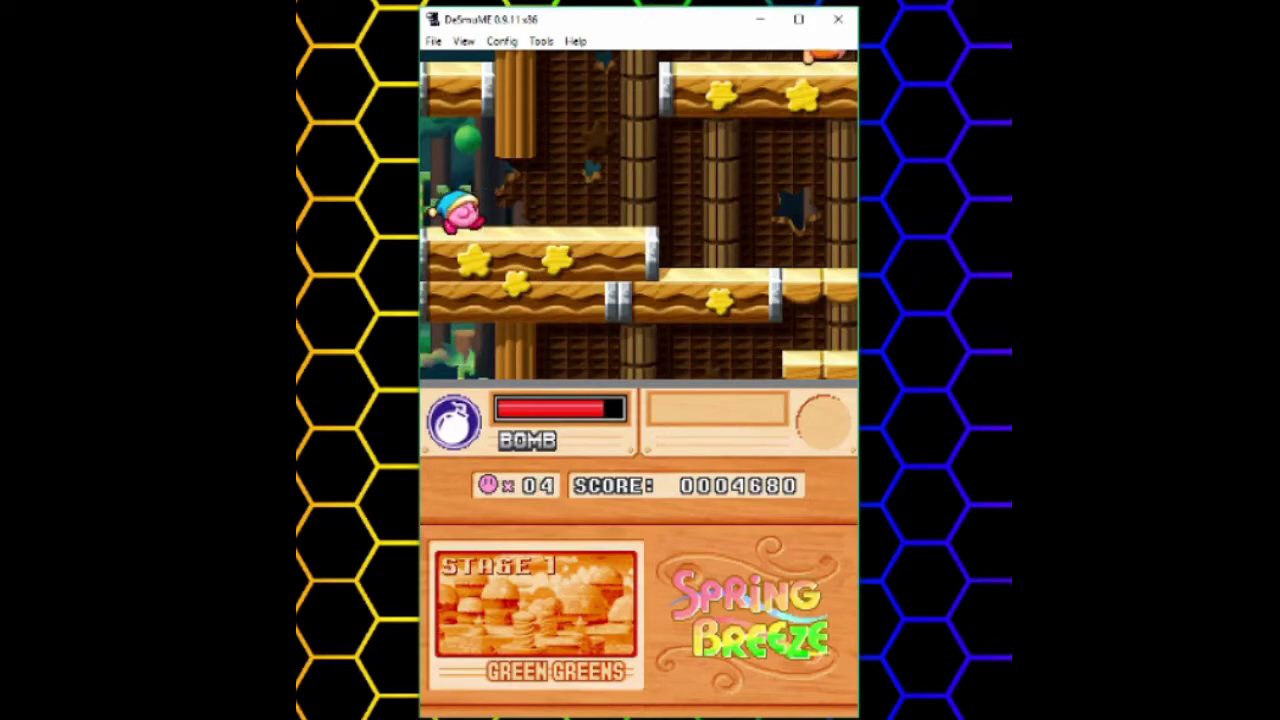
key("Right")
key("Right")
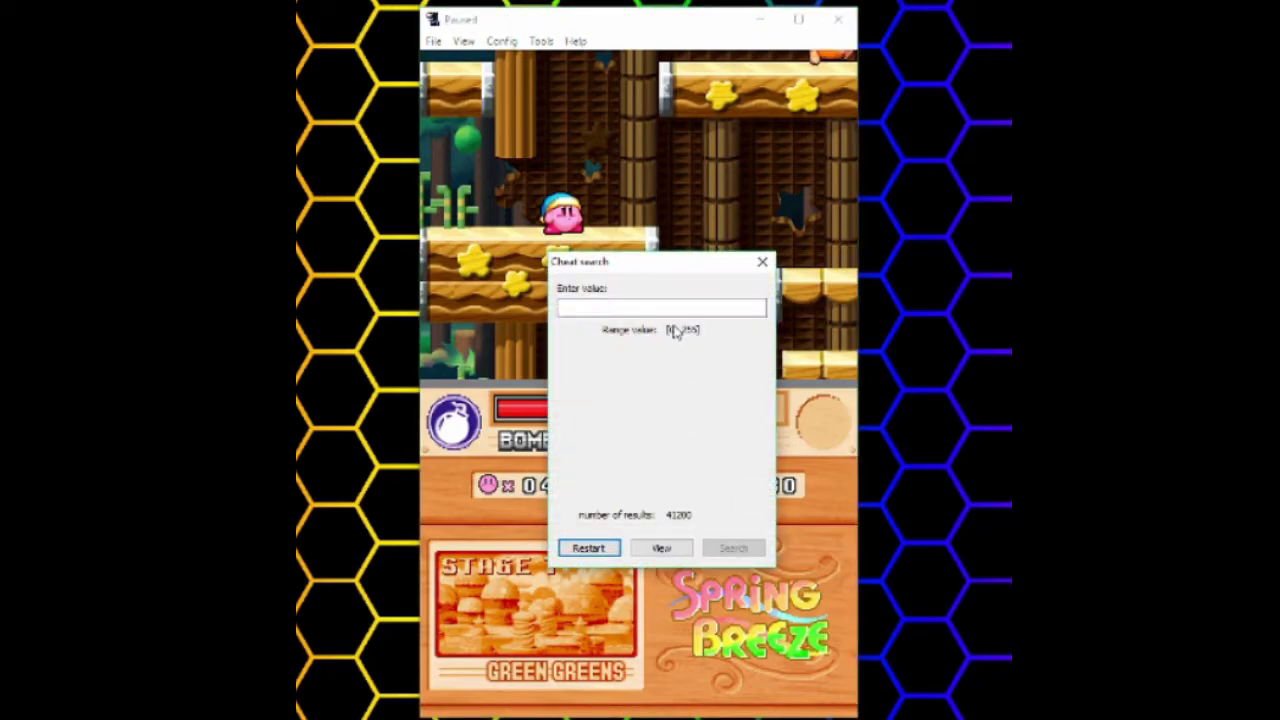
- Narrow the cheat search to the value 4 and return to the game
left_click_drag(669, 269, 730, 192)
left_click(733, 226)
type("4")
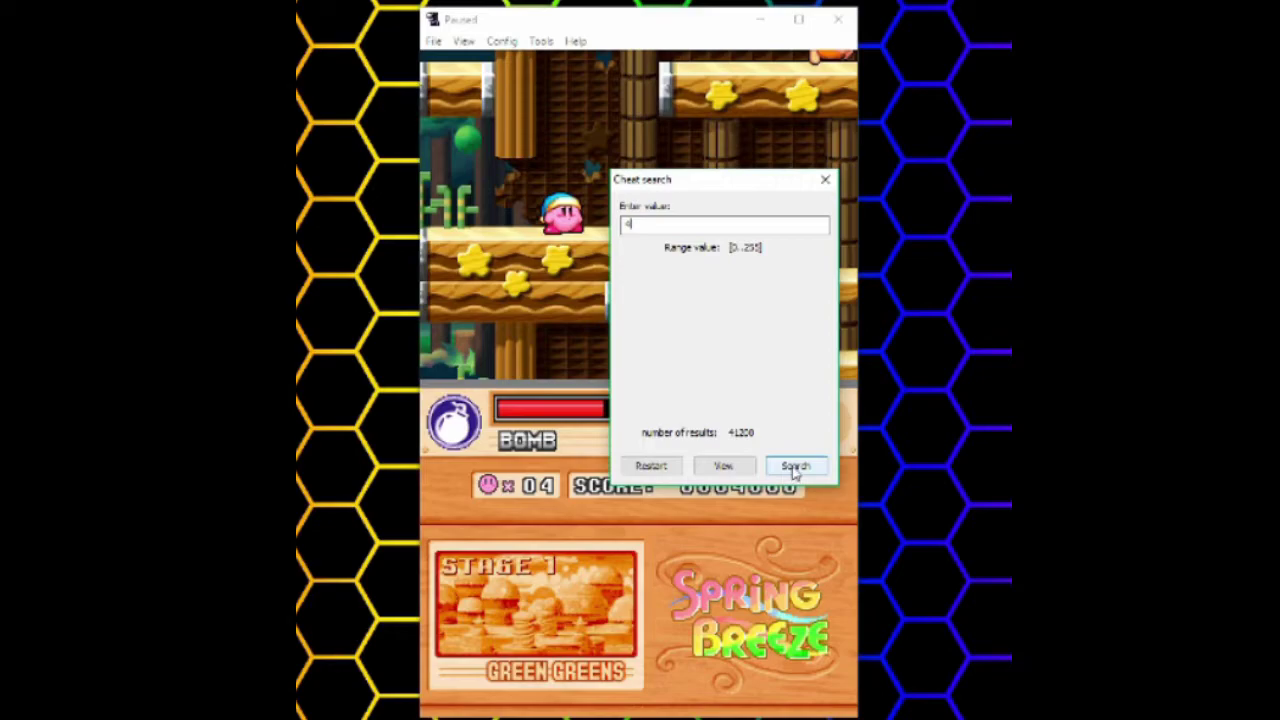
left_click(795, 467)
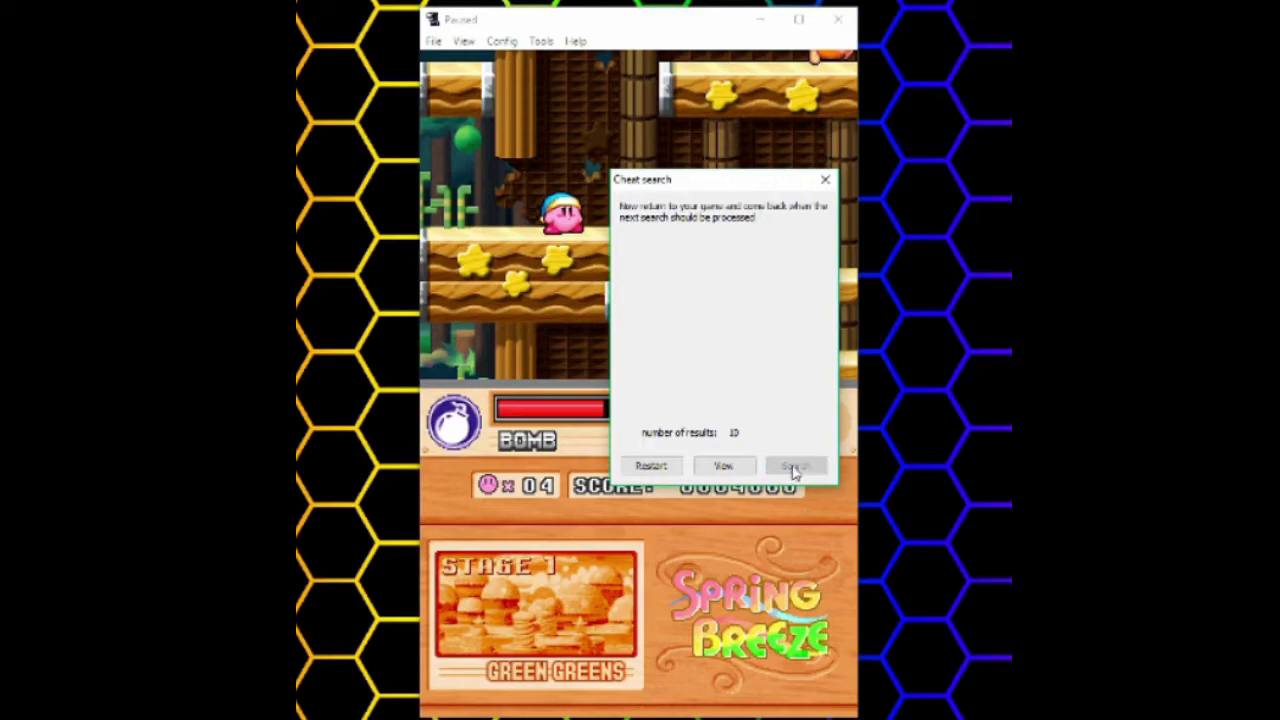
left_click(826, 180)
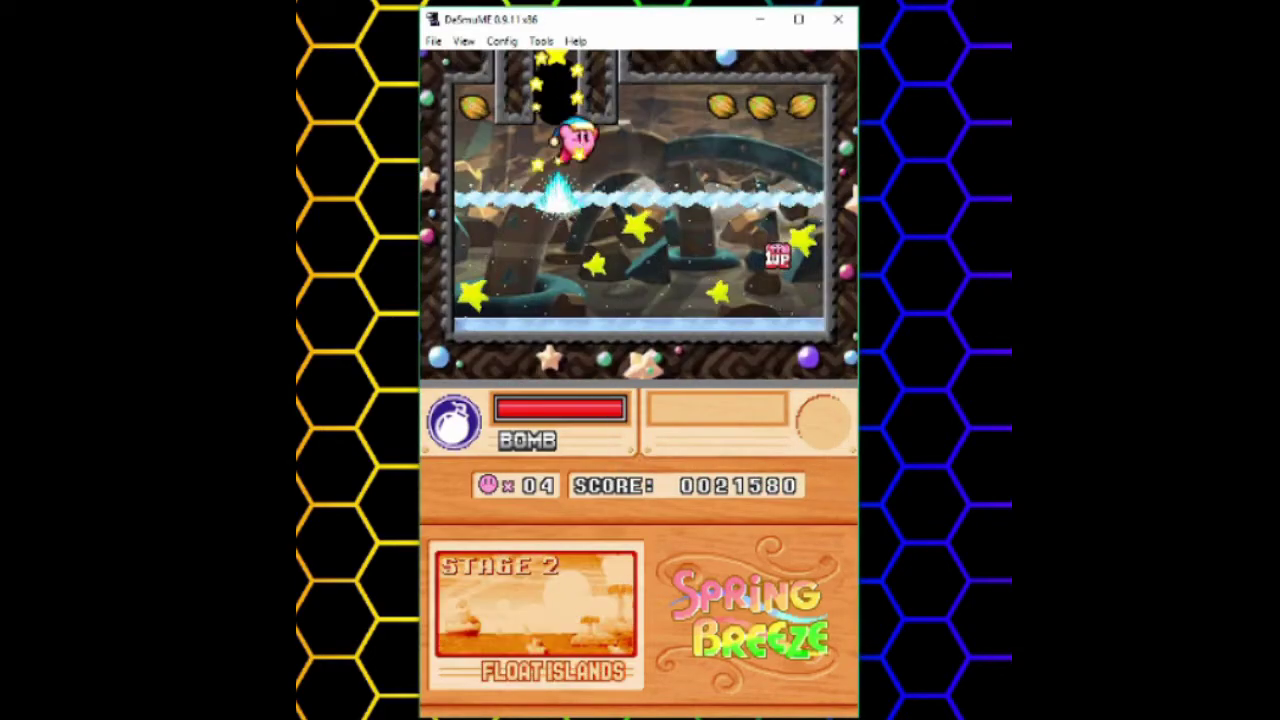
- Collect the underwater 1UP in Float Islands and narrow the cheat search to the value 5
key("Right")
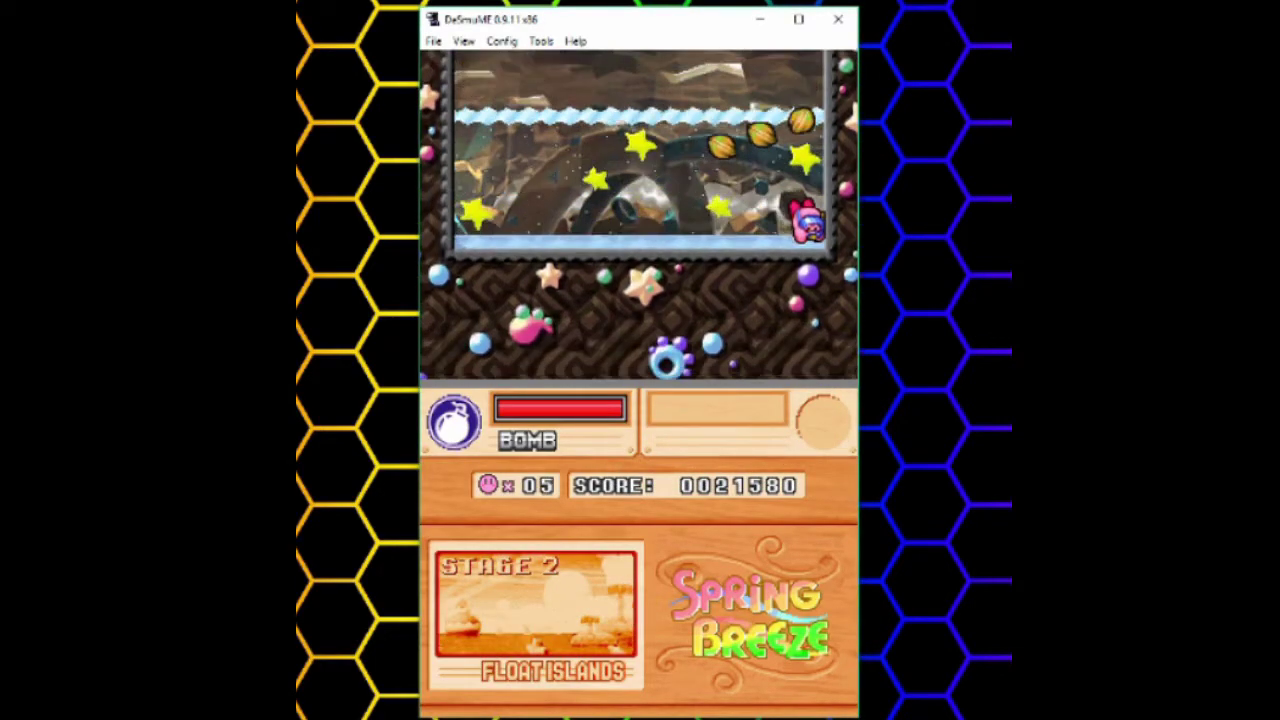
key("a")
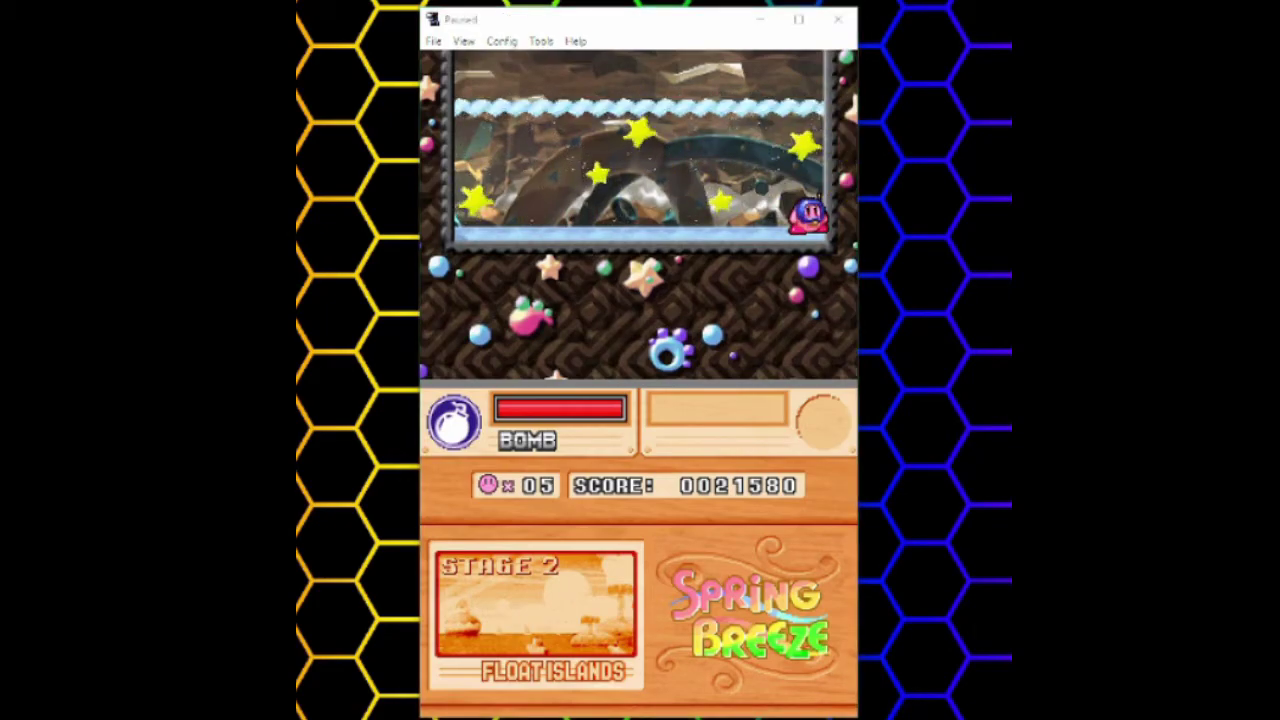
left_click(700, 310)
type("8")
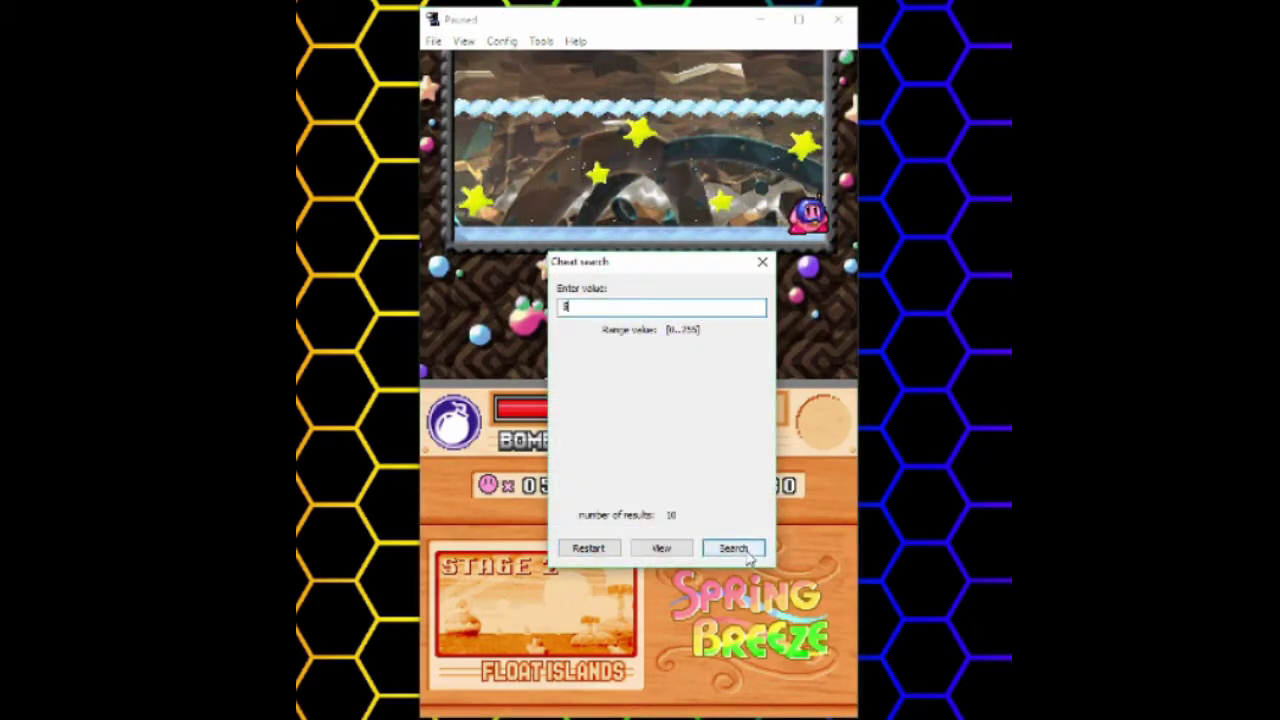
left_click(733, 548)
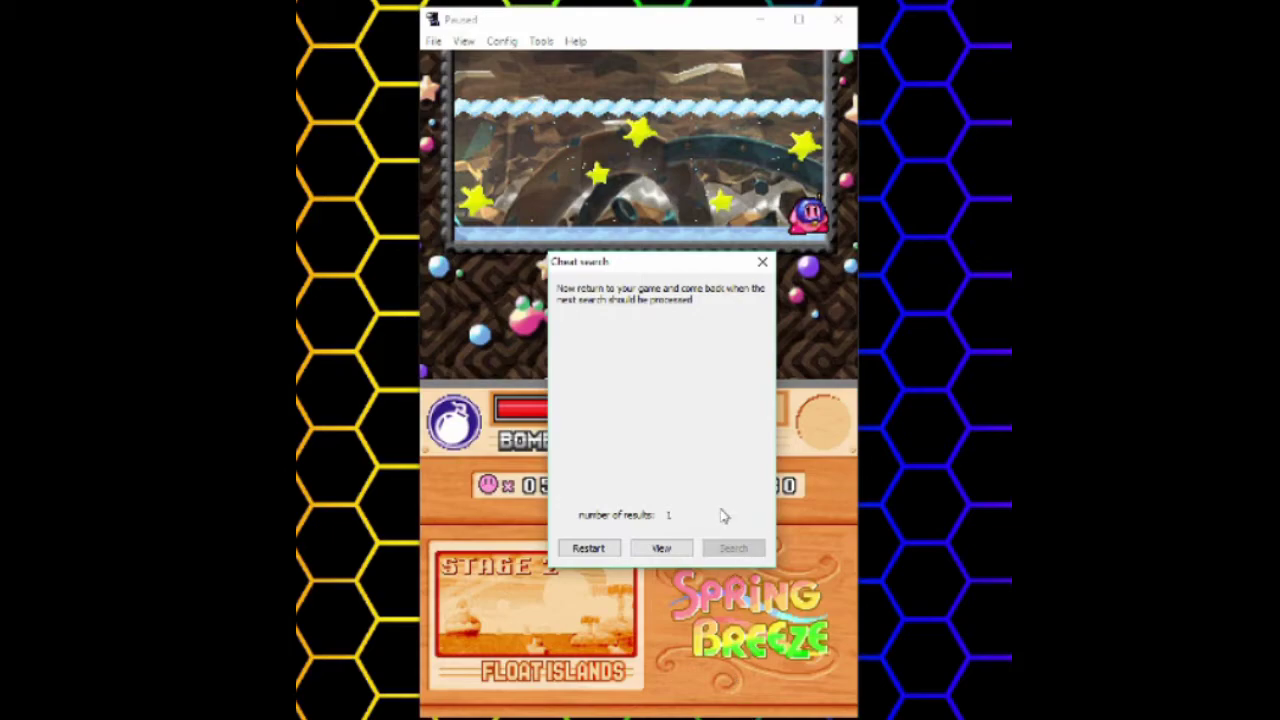
- Add the address in the search results as a cheat with value 99 and the description "Infinite Lives"
left_click(666, 550)
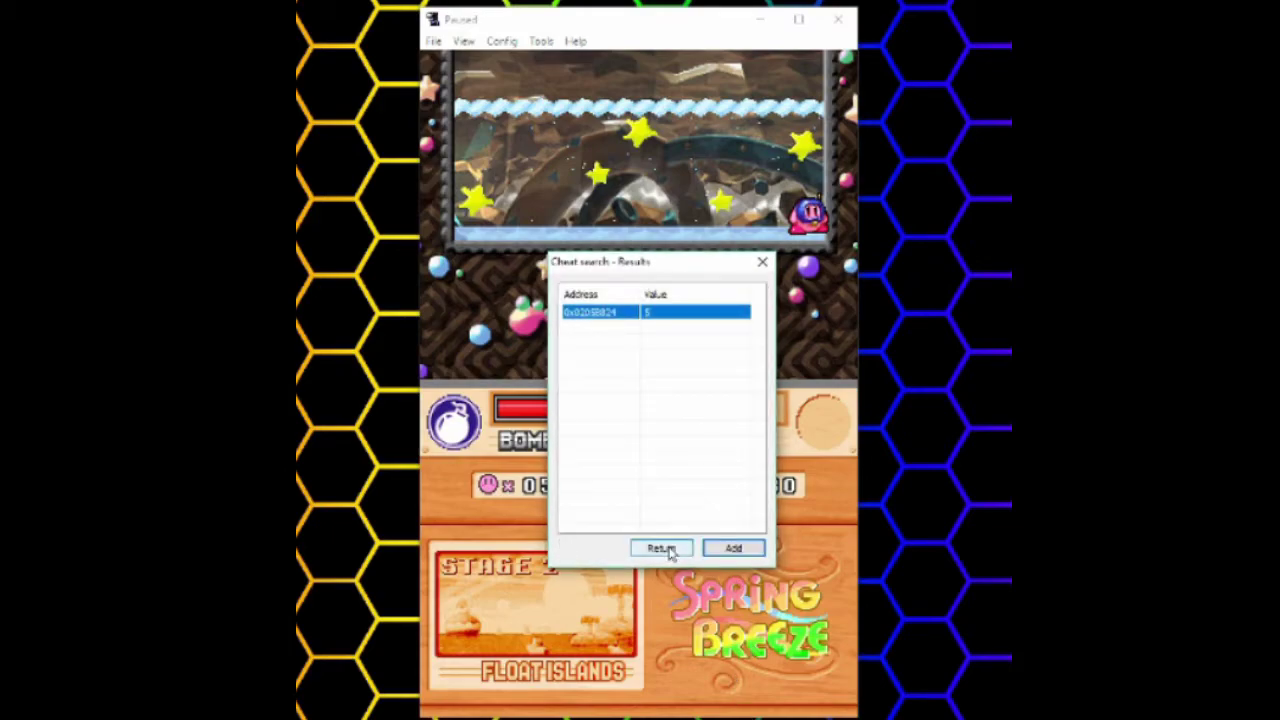
left_click(722, 546)
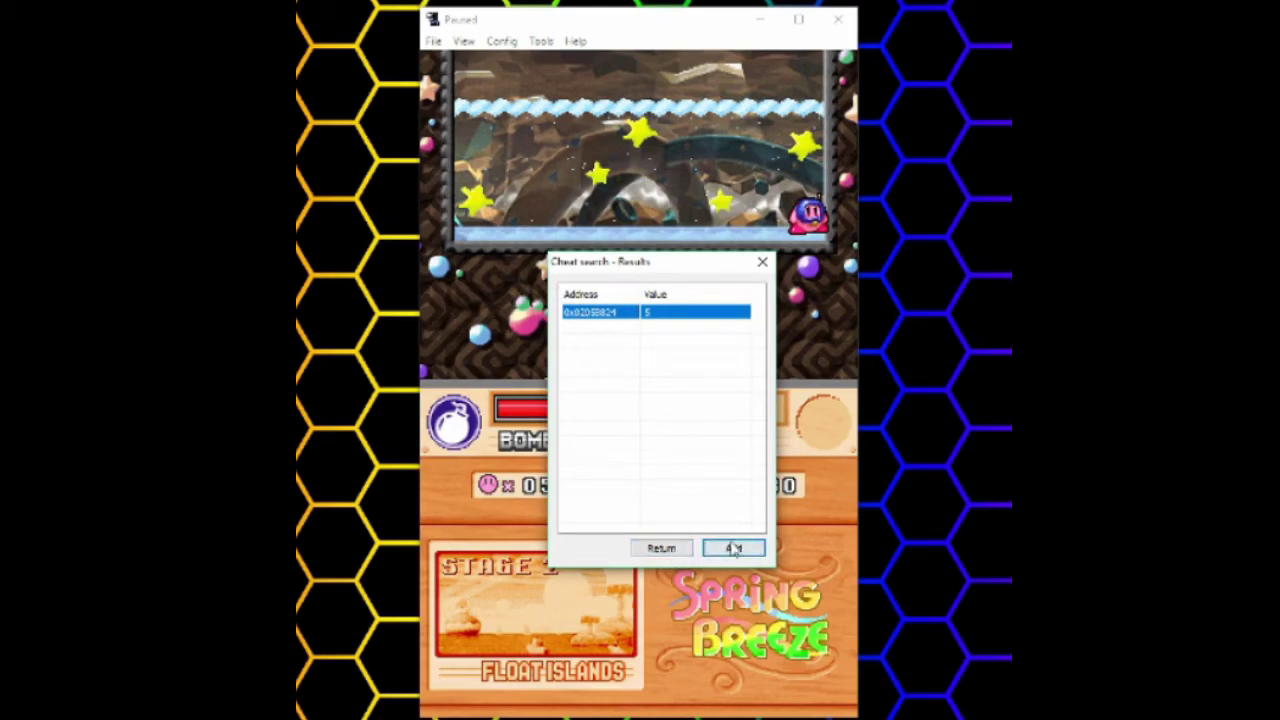
mouse_move(638, 268)
left_mouse_down()
mouse_move(657, 265)
mouse_move(634, 262)
left_mouse_up()
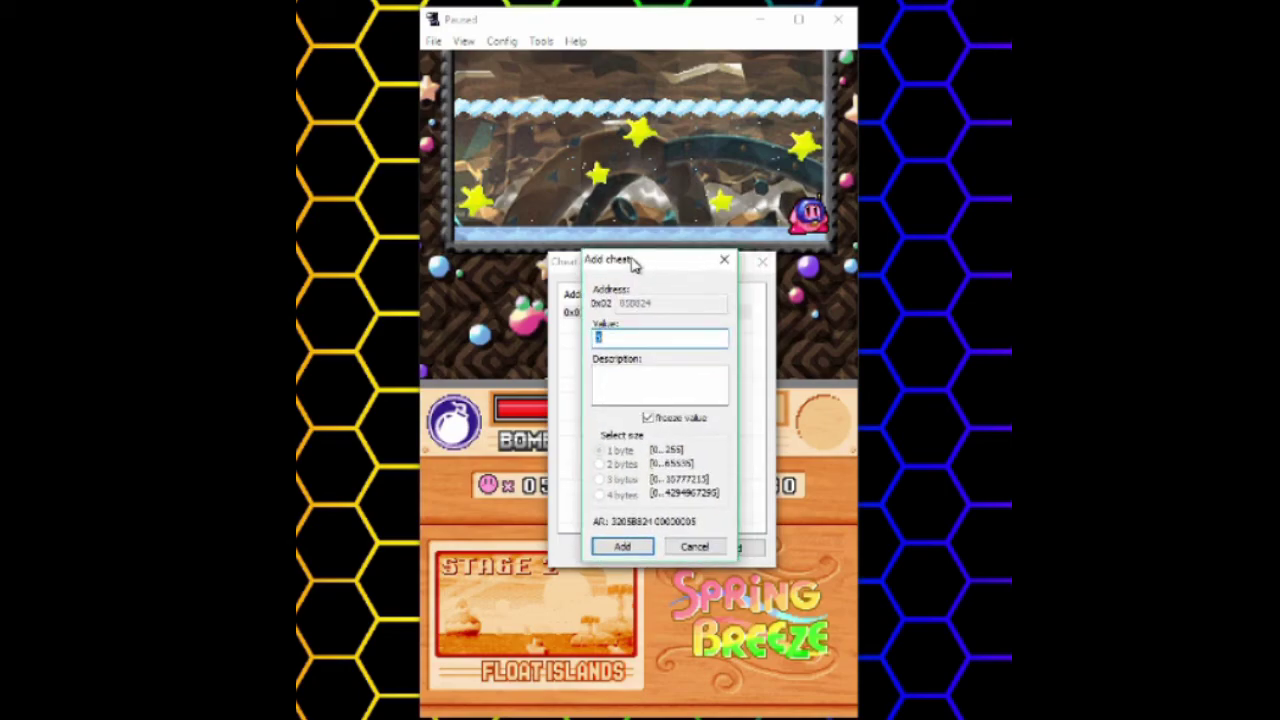
left_click_drag(660, 340, 592, 341)
key("Tab")
type("Infinite Lives")
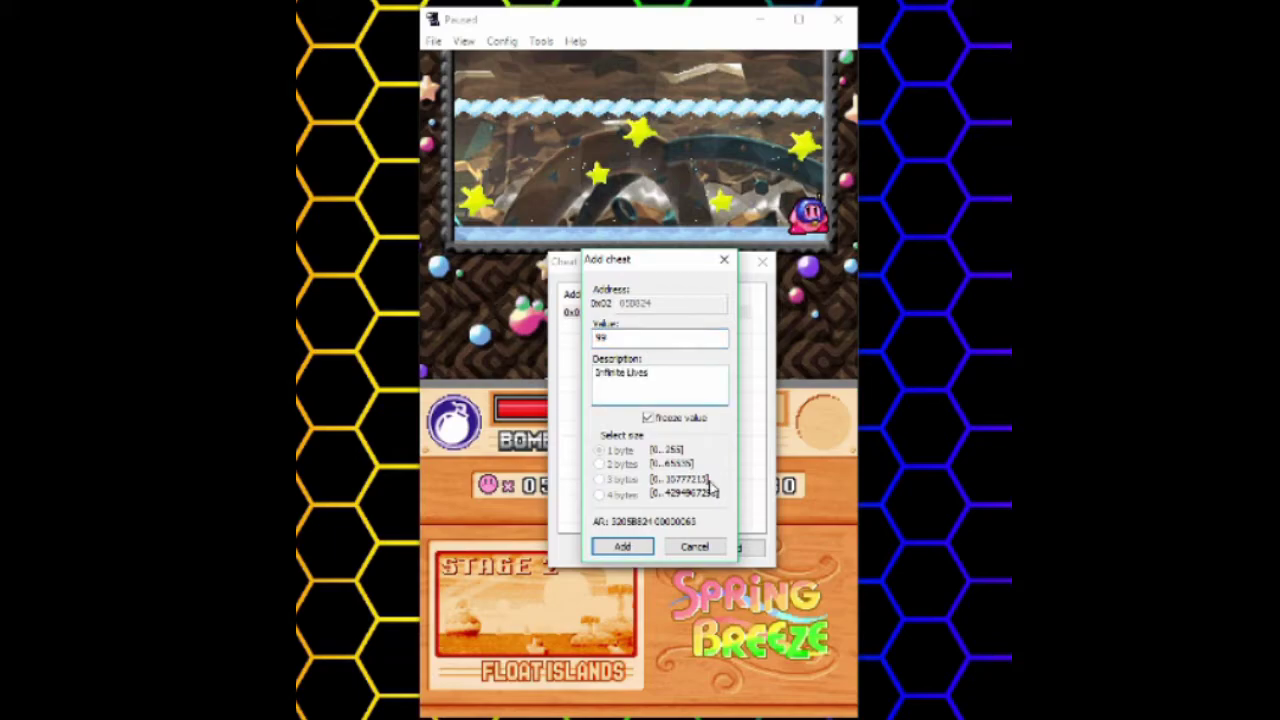
left_click(646, 419)
left_click(622, 546)
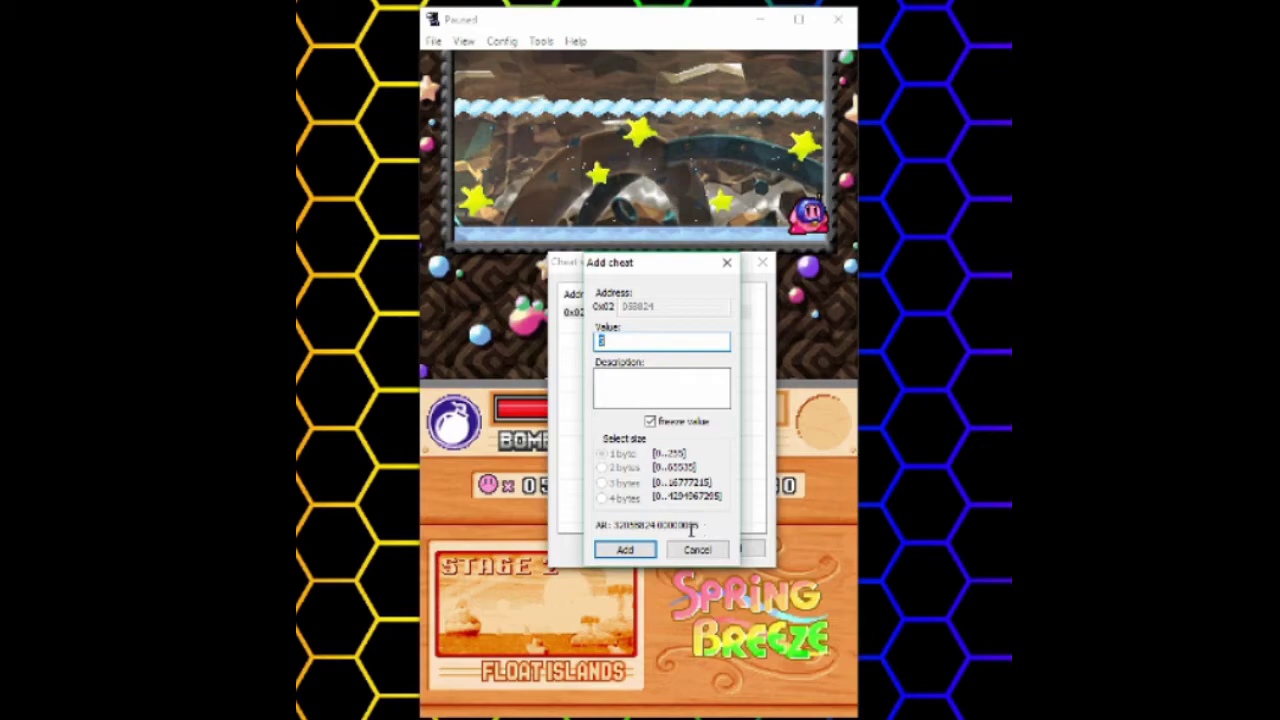
left_click(695, 552)
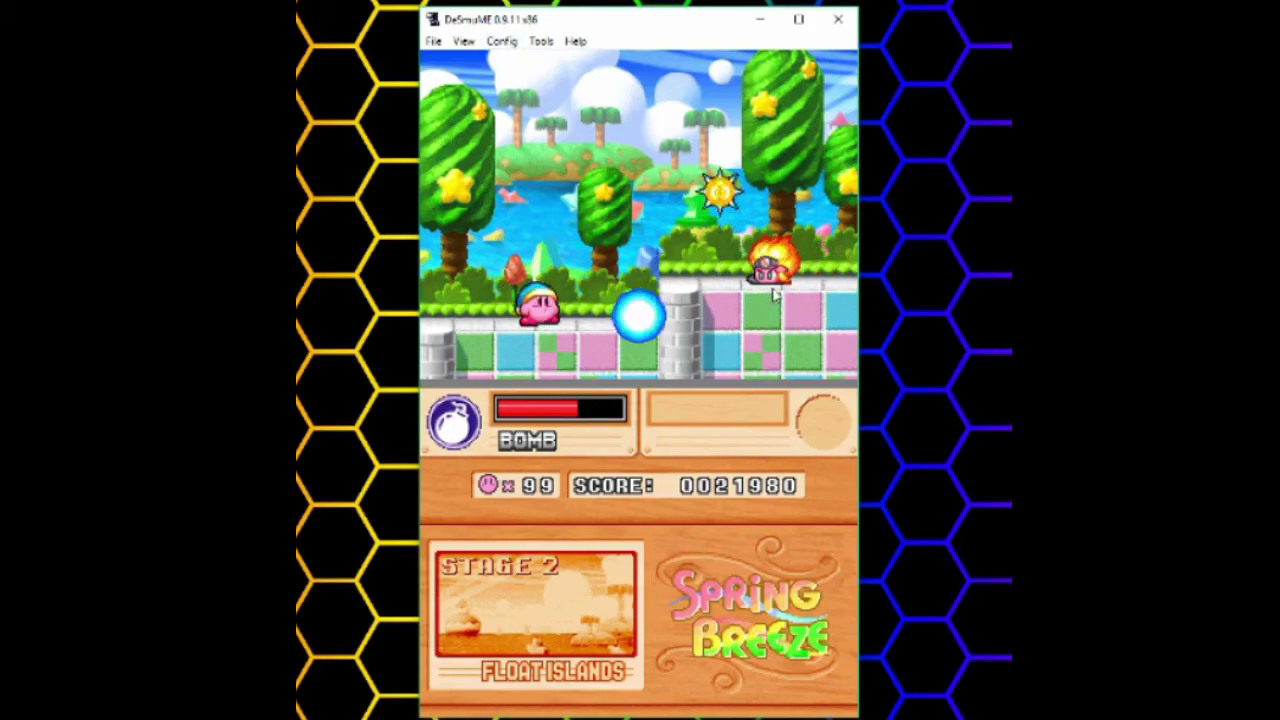
- Restart the cheat search as a 1-byte unsigned comparative search and return to the game
key("ctrl+f")
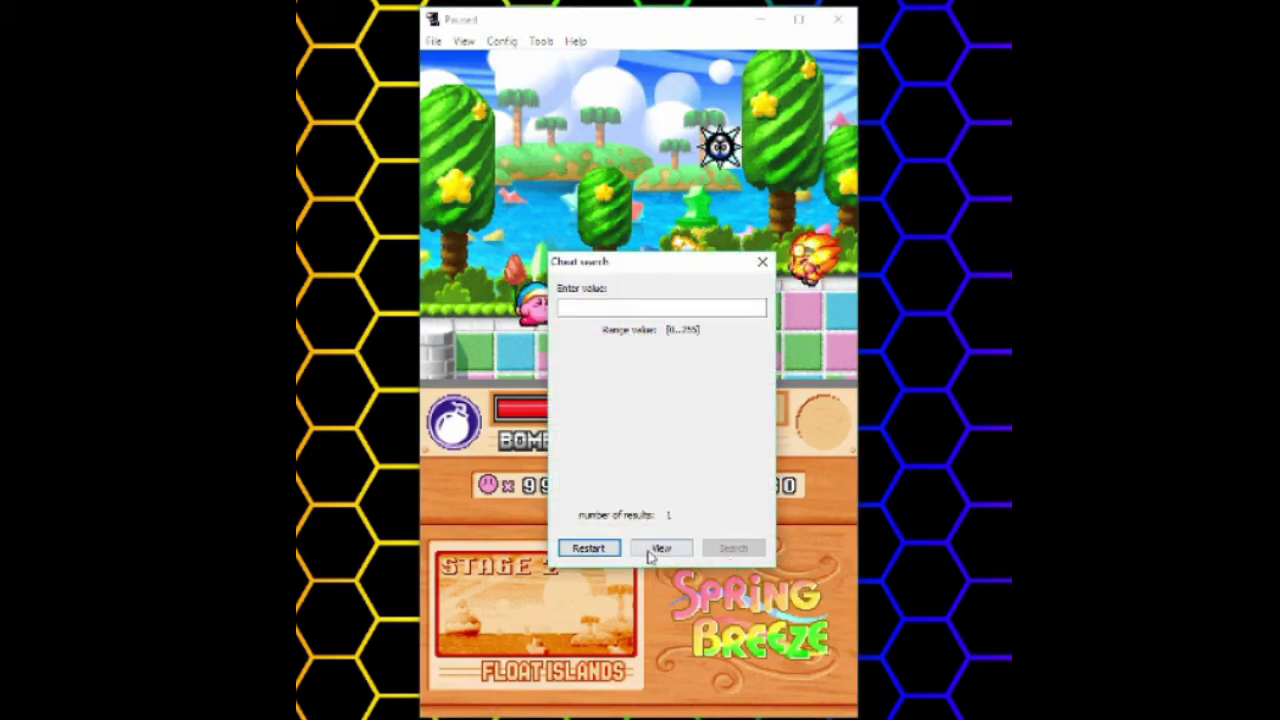
left_click_drag(634, 266, 672, 218)
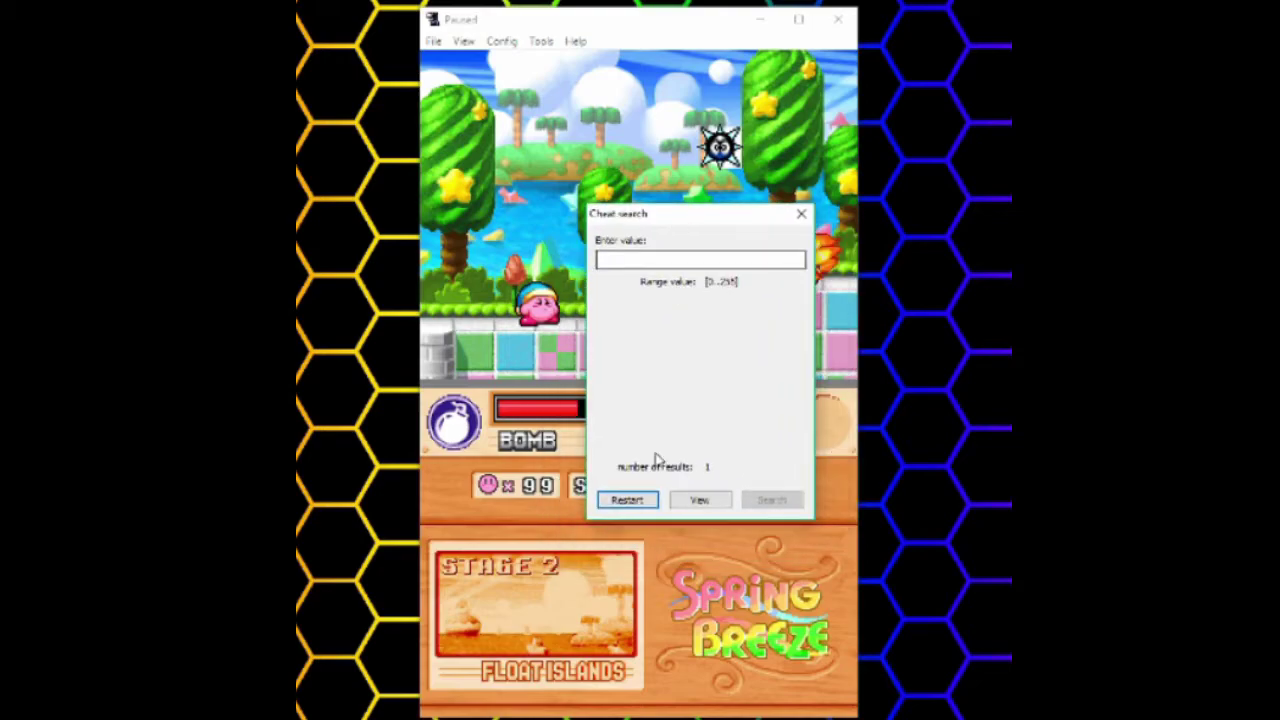
left_click(628, 500)
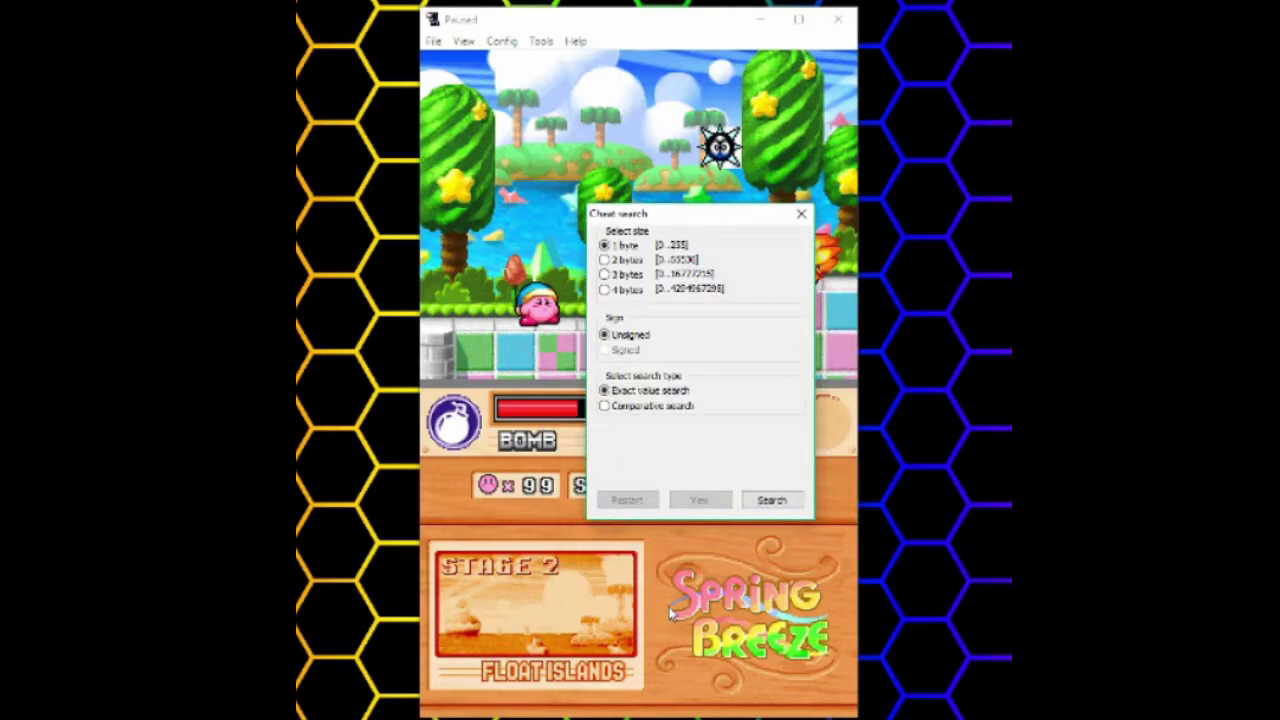
left_click_drag(724, 214, 776, 223)
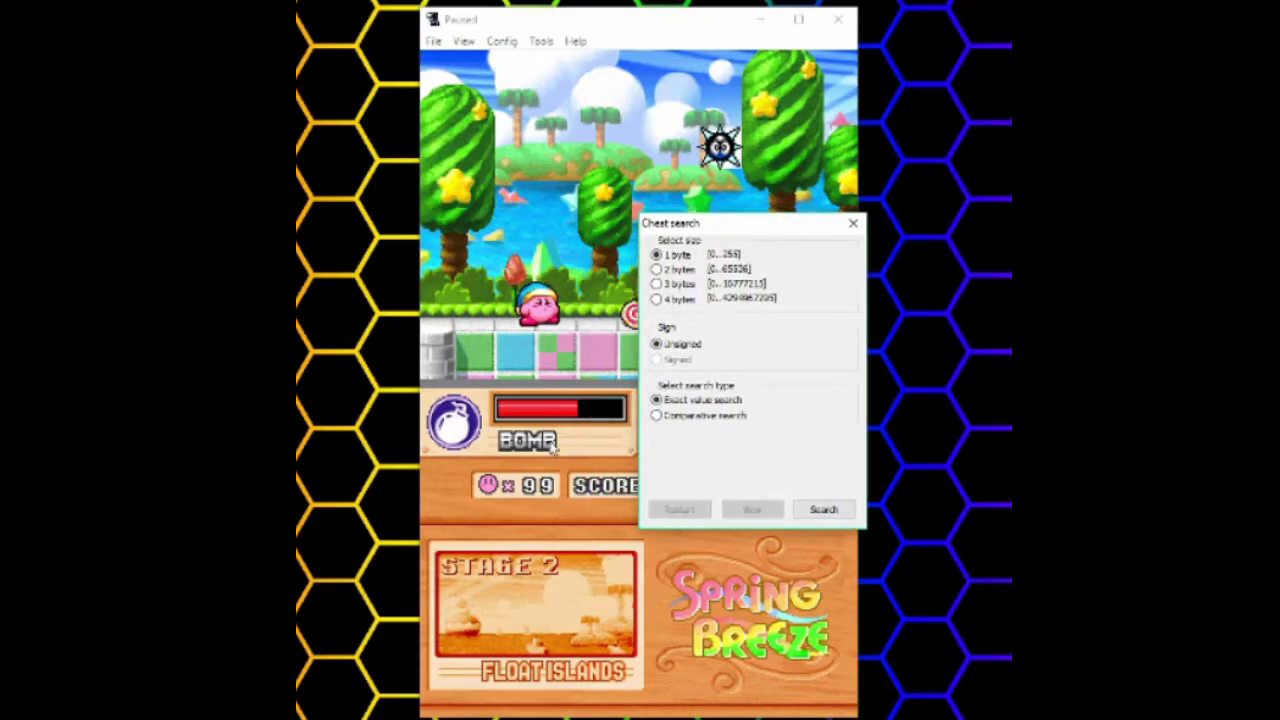
left_click_drag(778, 232, 734, 237)
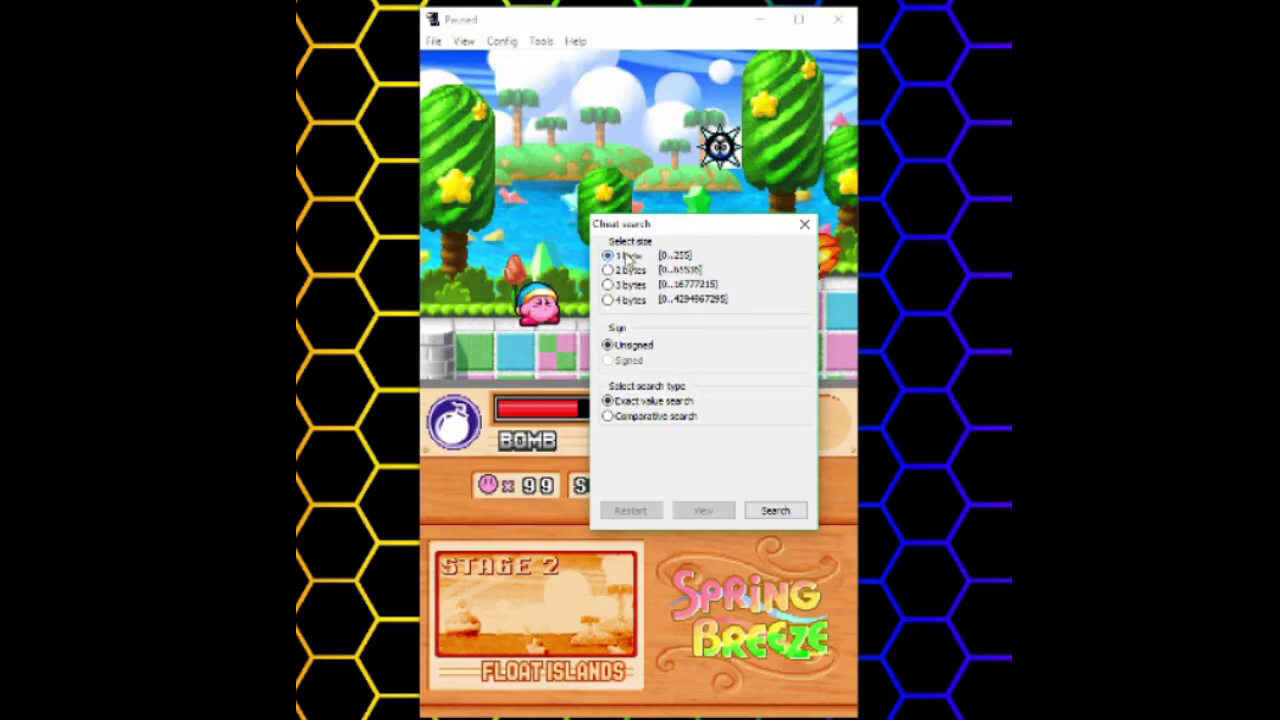
left_click(624, 418)
left_click(774, 510)
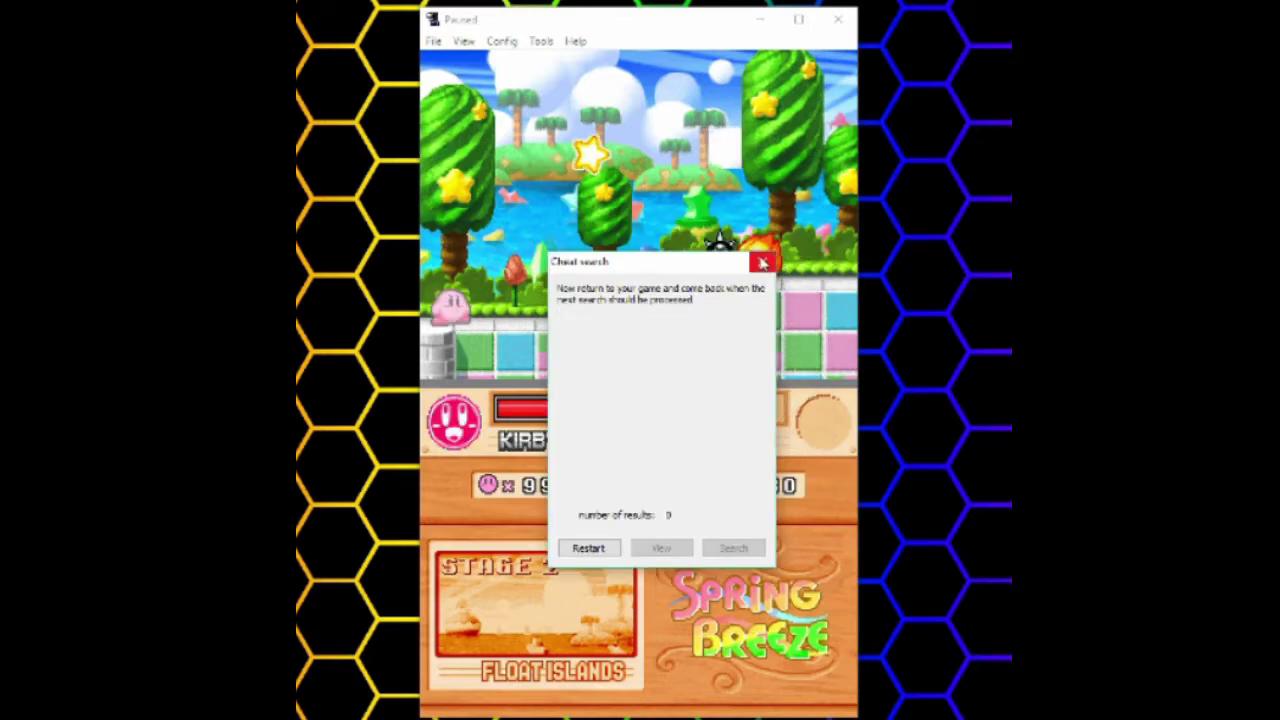
left_click(762, 262)
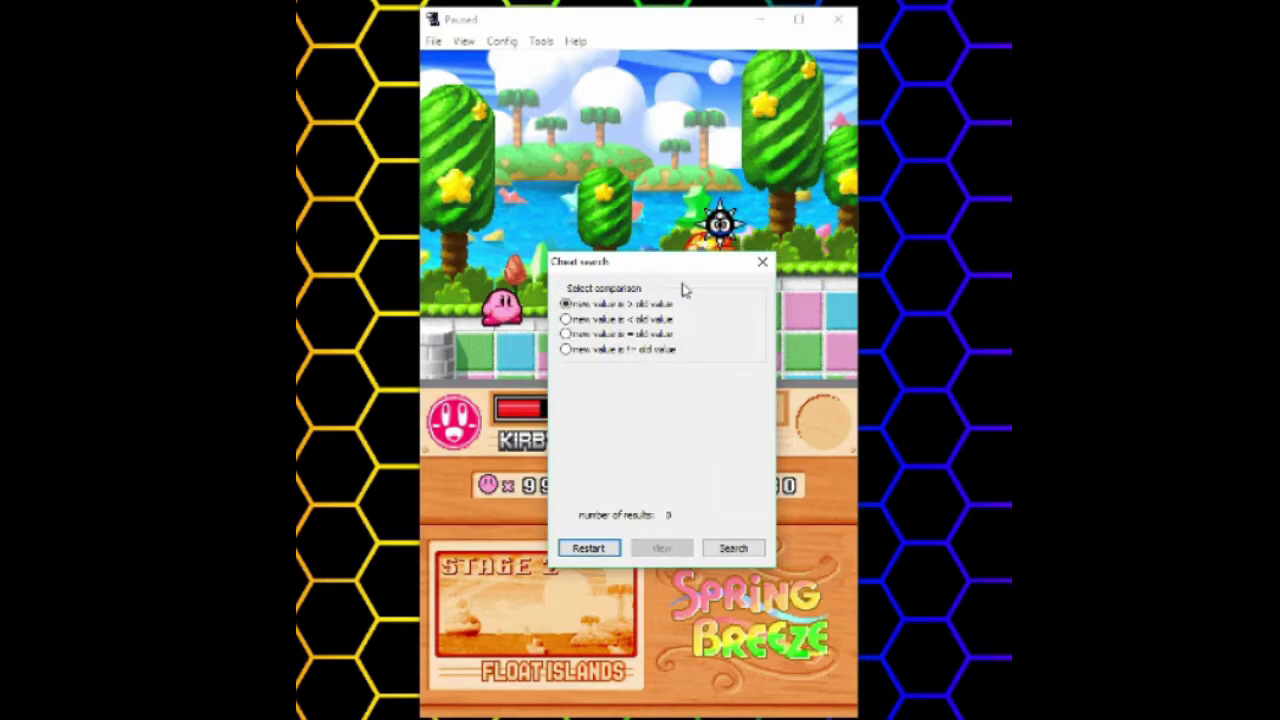
- Filter the comparative search to addresses whose new value is < old value and return to the game
left_click_drag(706, 278, 770, 232)
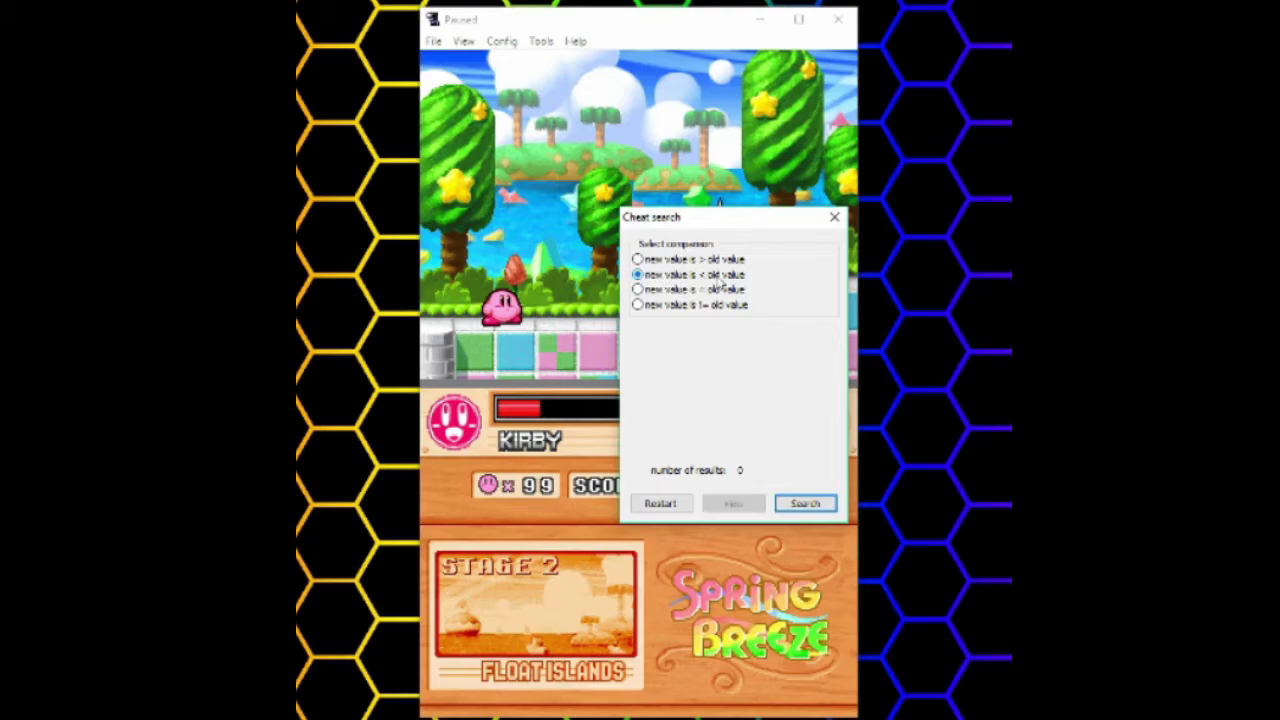
left_click(810, 507)
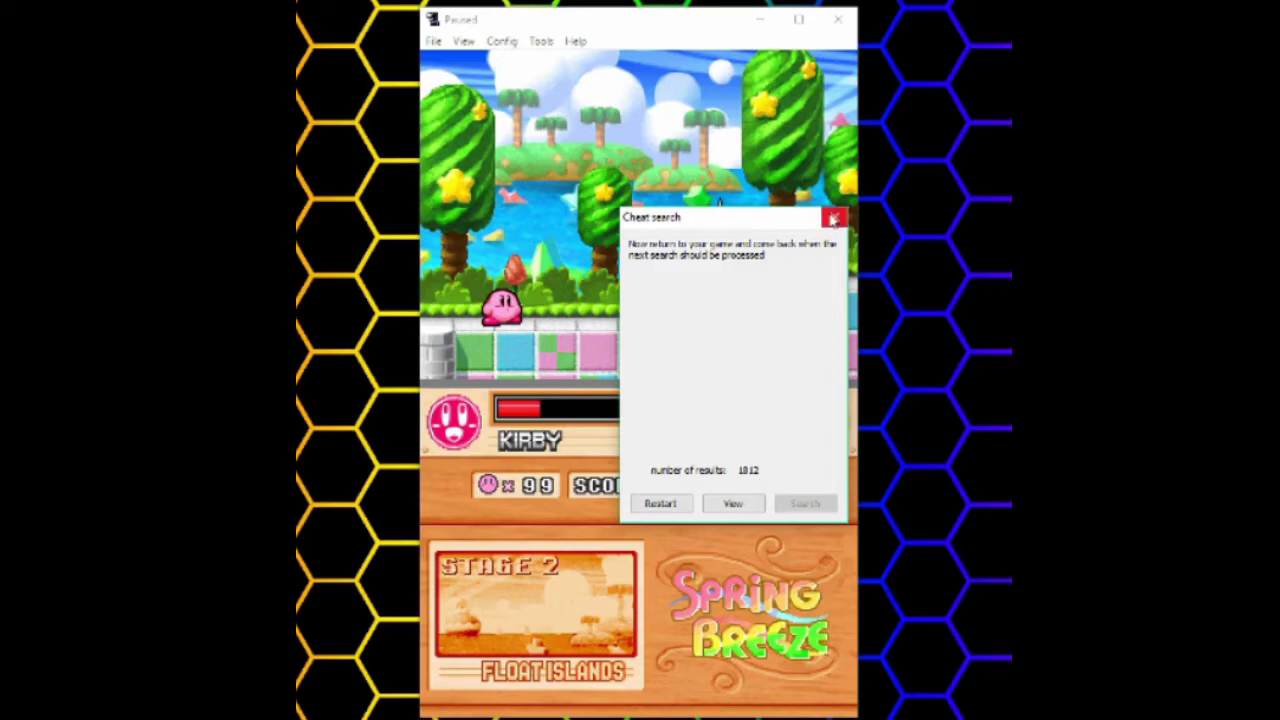
left_click(833, 219)
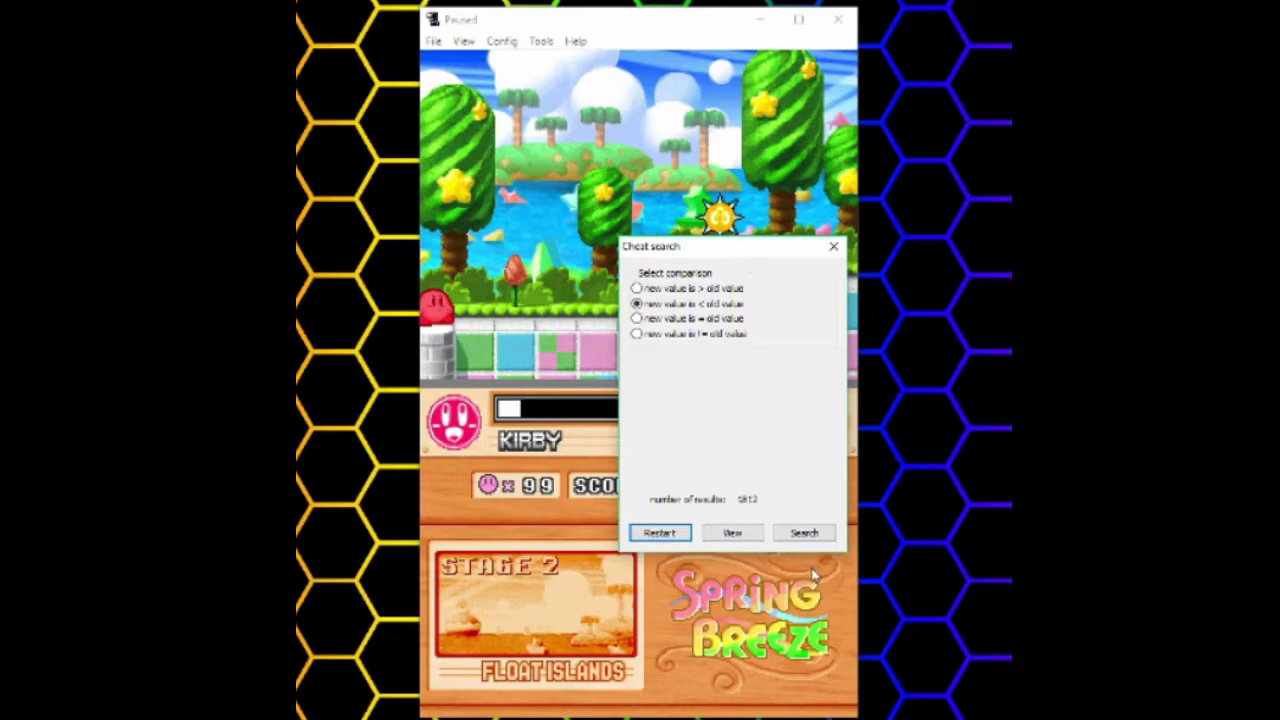
- Repeat the < old value filter in the cheat search, and after regaining health in the game filter by new value is > old value
left_click(803, 533)
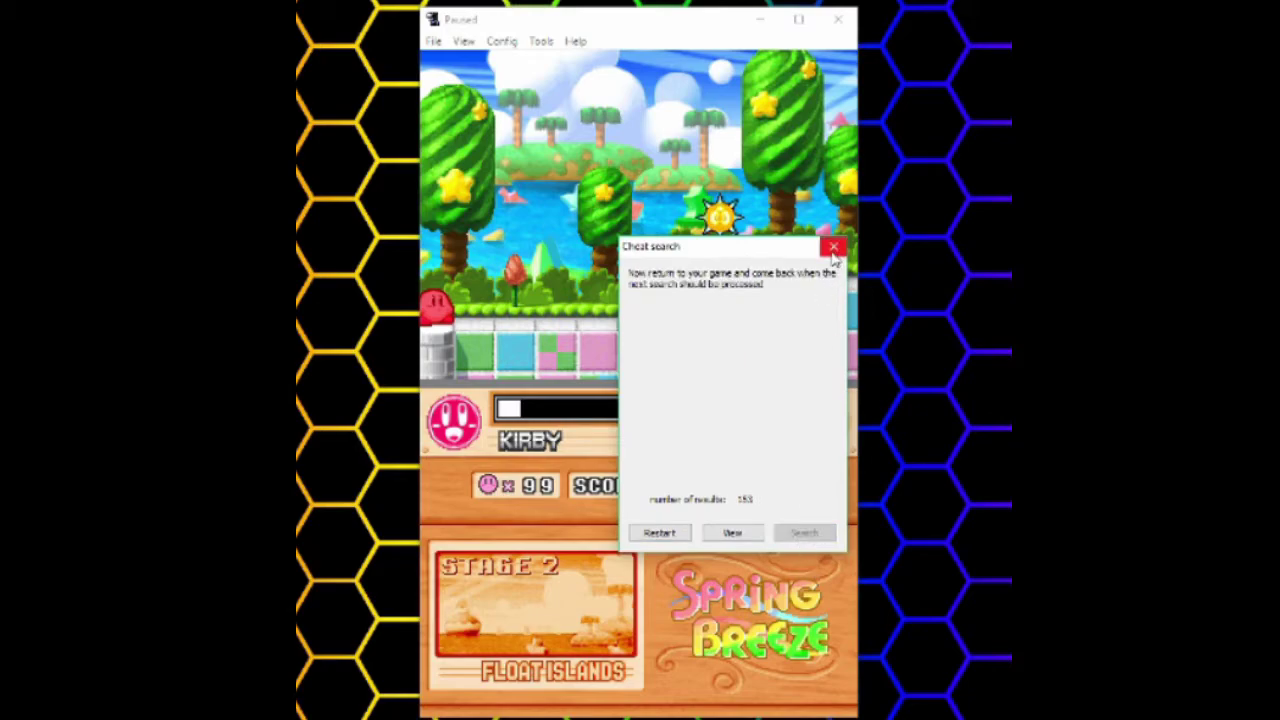
left_click(832, 250)
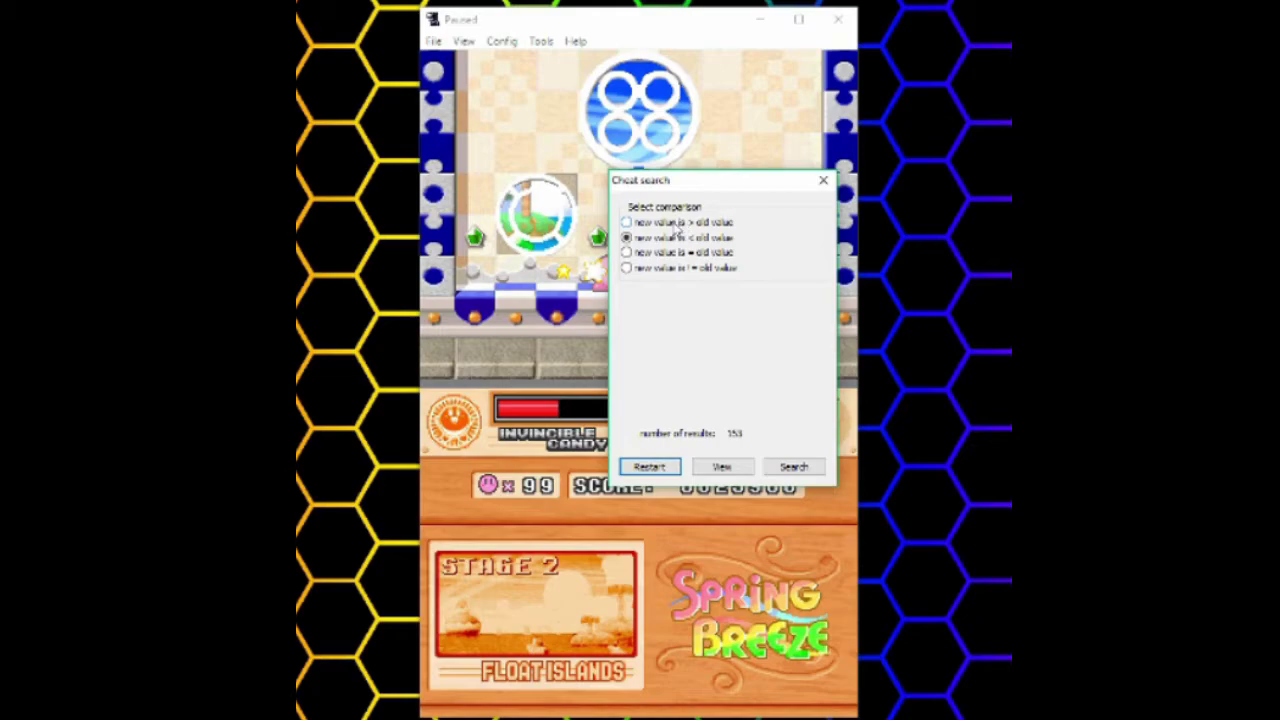
left_click(679, 223)
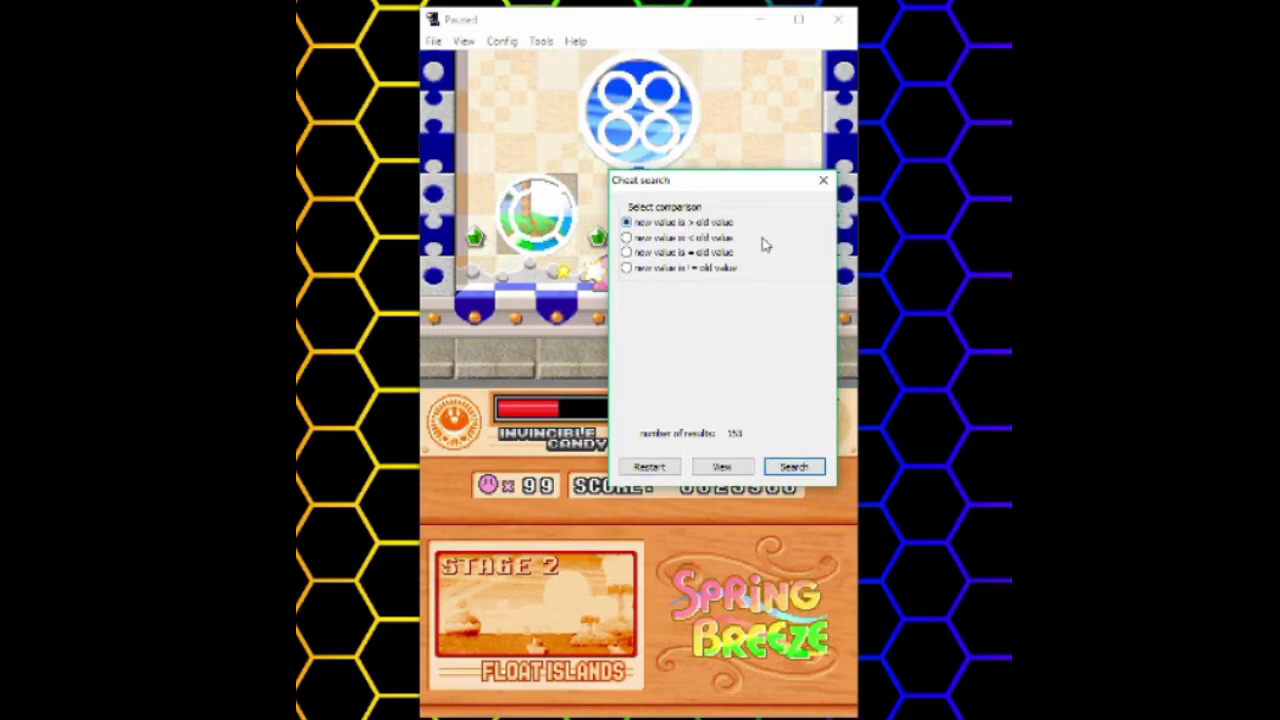
left_click(798, 468)
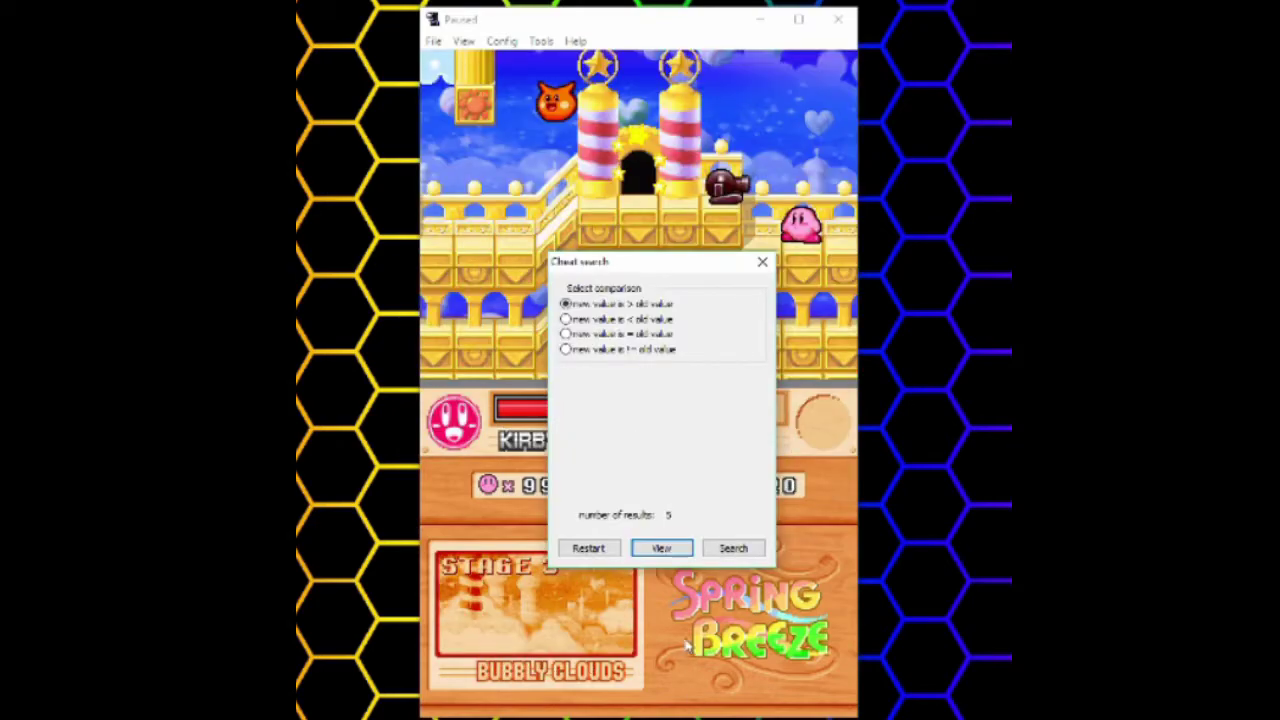
- Compare the values of the found addresses in the cheat search results before and after Kirby's health changes in Bubbly Clouds
left_click(661, 548)
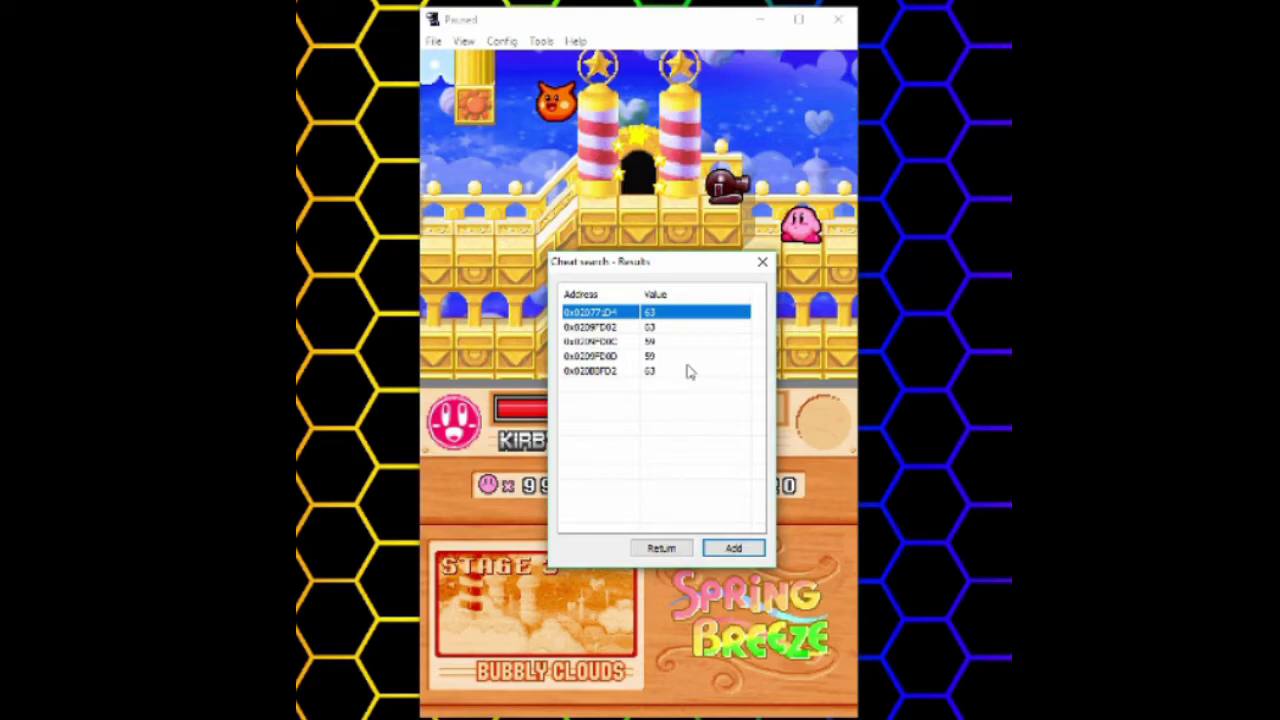
key("Tab")
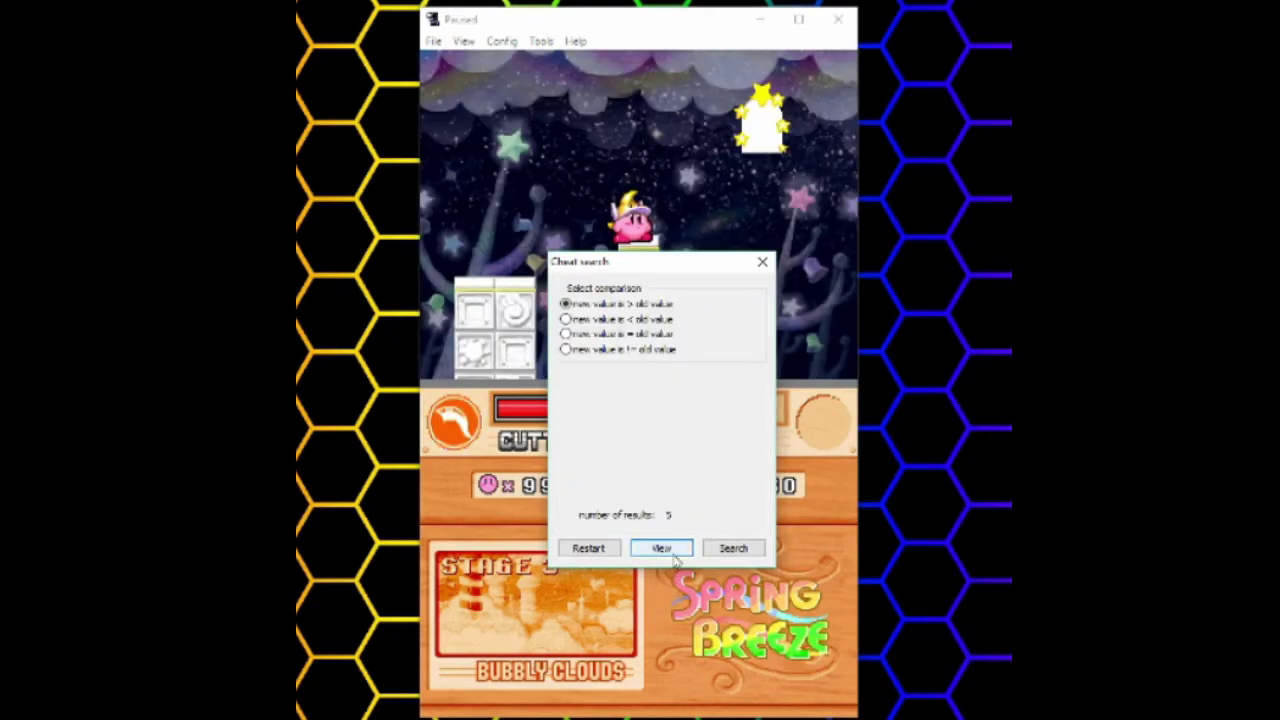
left_click(660, 548)
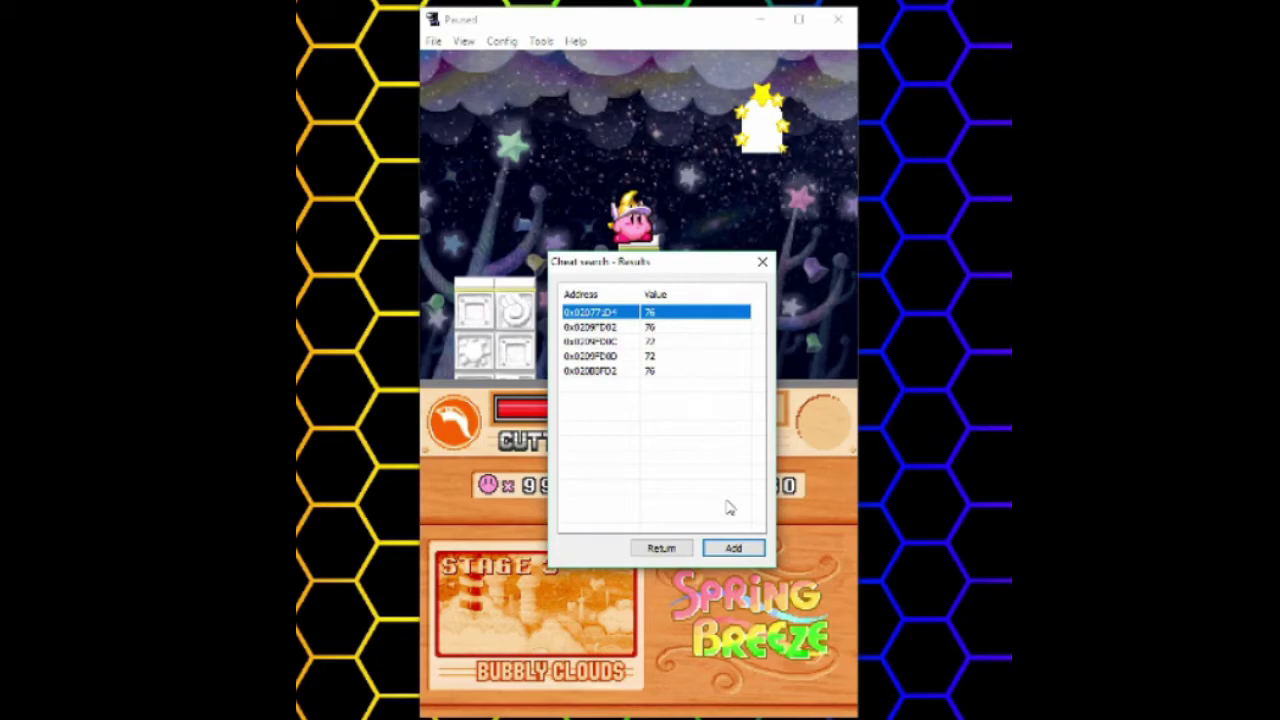
- Add all five addresses in the search results as frozen cheats with values 76 and 72
left_click(734, 549)
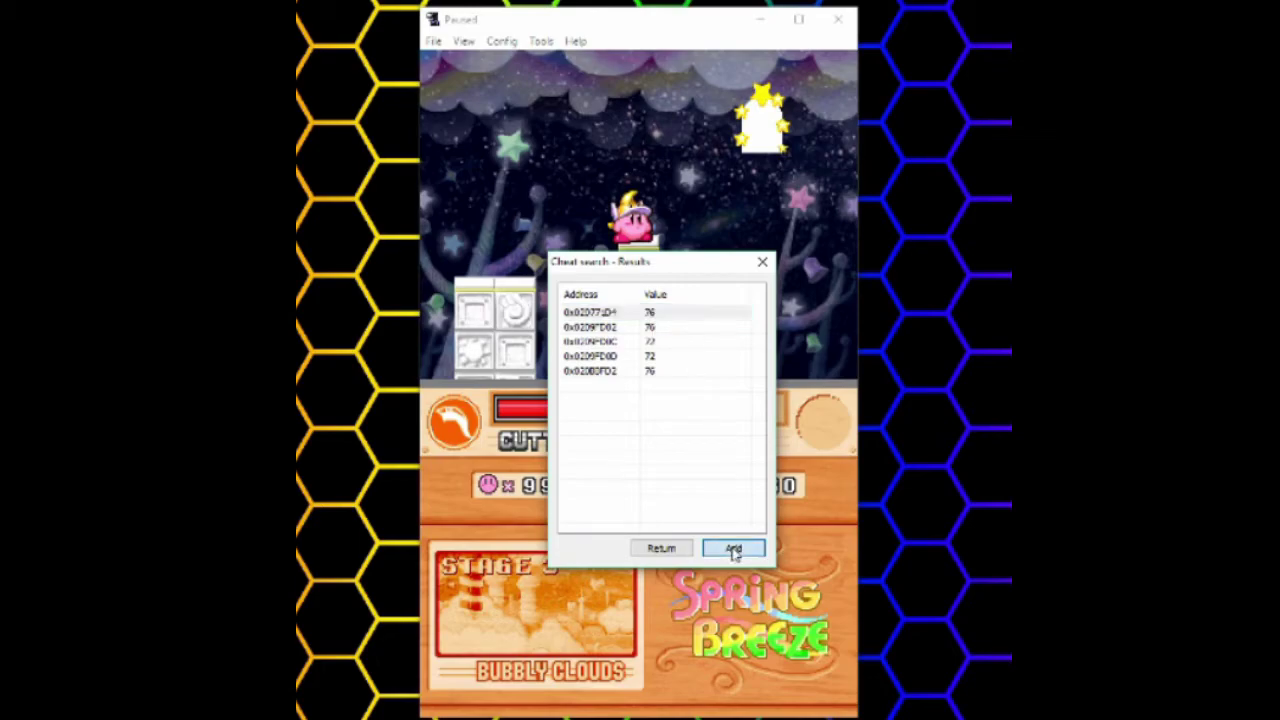
left_click_drag(651, 275, 778, 230)
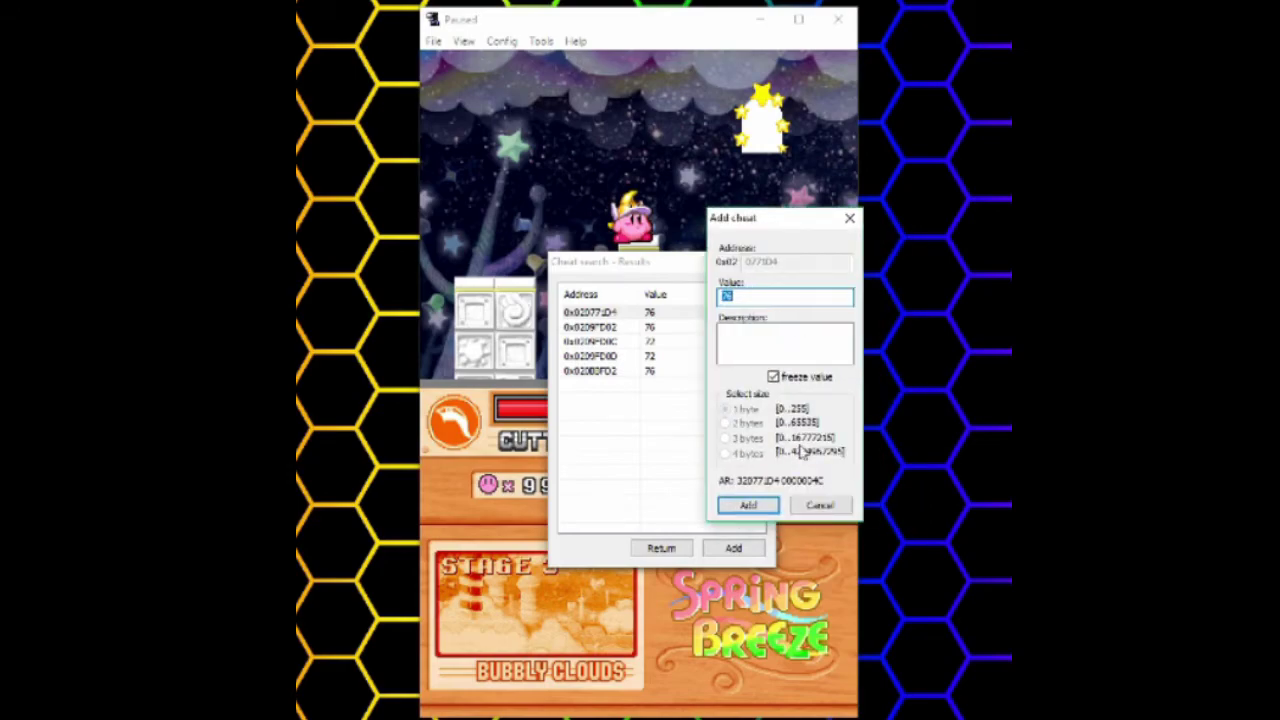
left_click(749, 506)
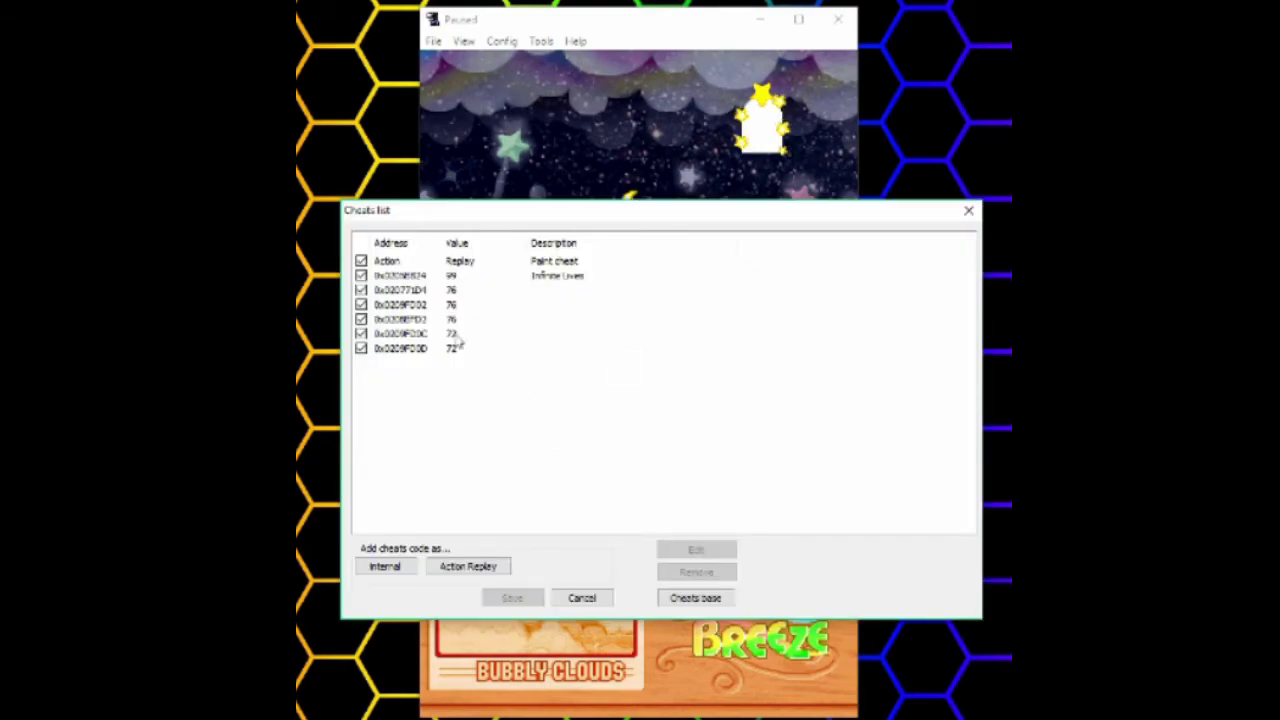
- Copy the Action Replay codes of the five new health cheats from the cheats list into a Notepad document, one per line
double_click(422, 290)
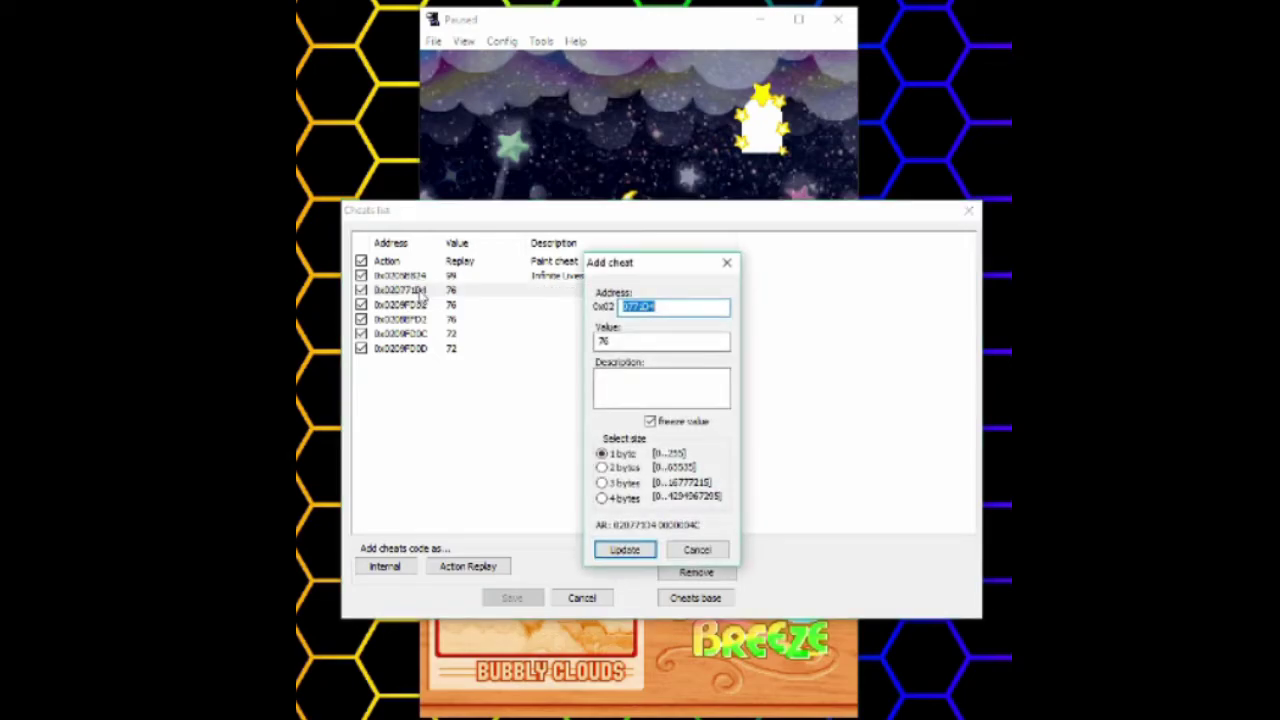
left_click_drag(704, 524, 614, 524)
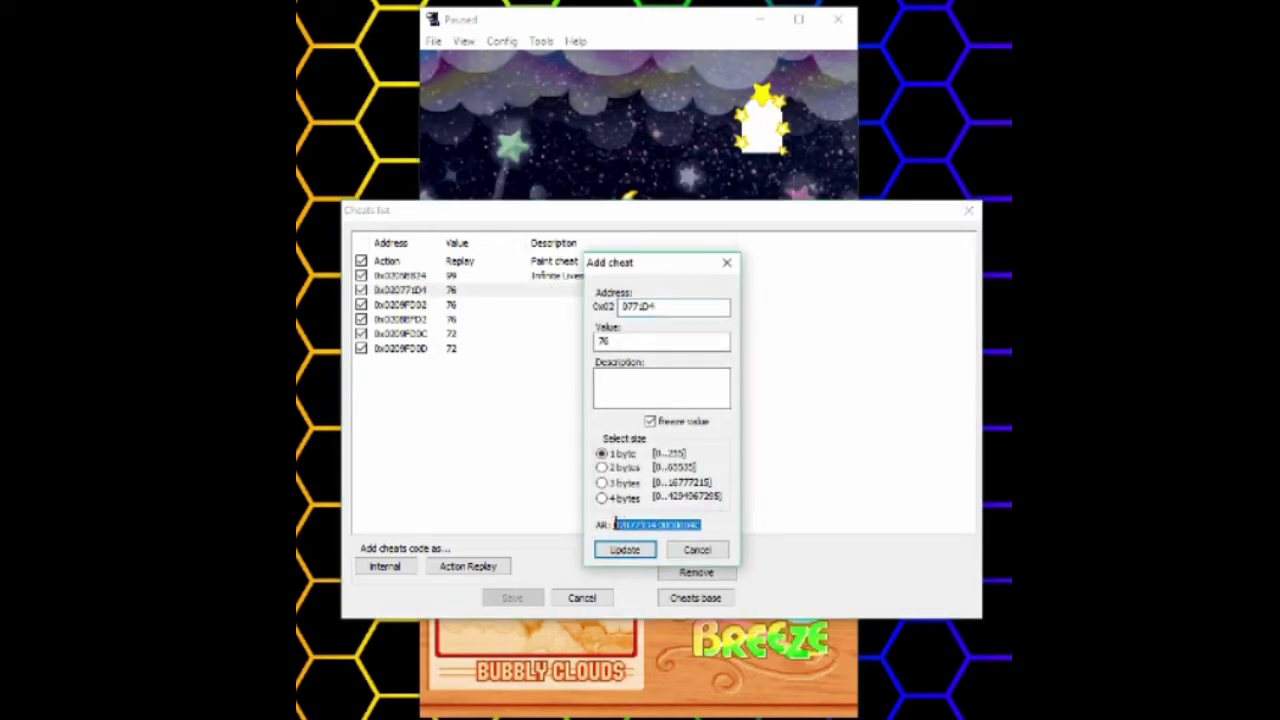
left_click(698, 550)
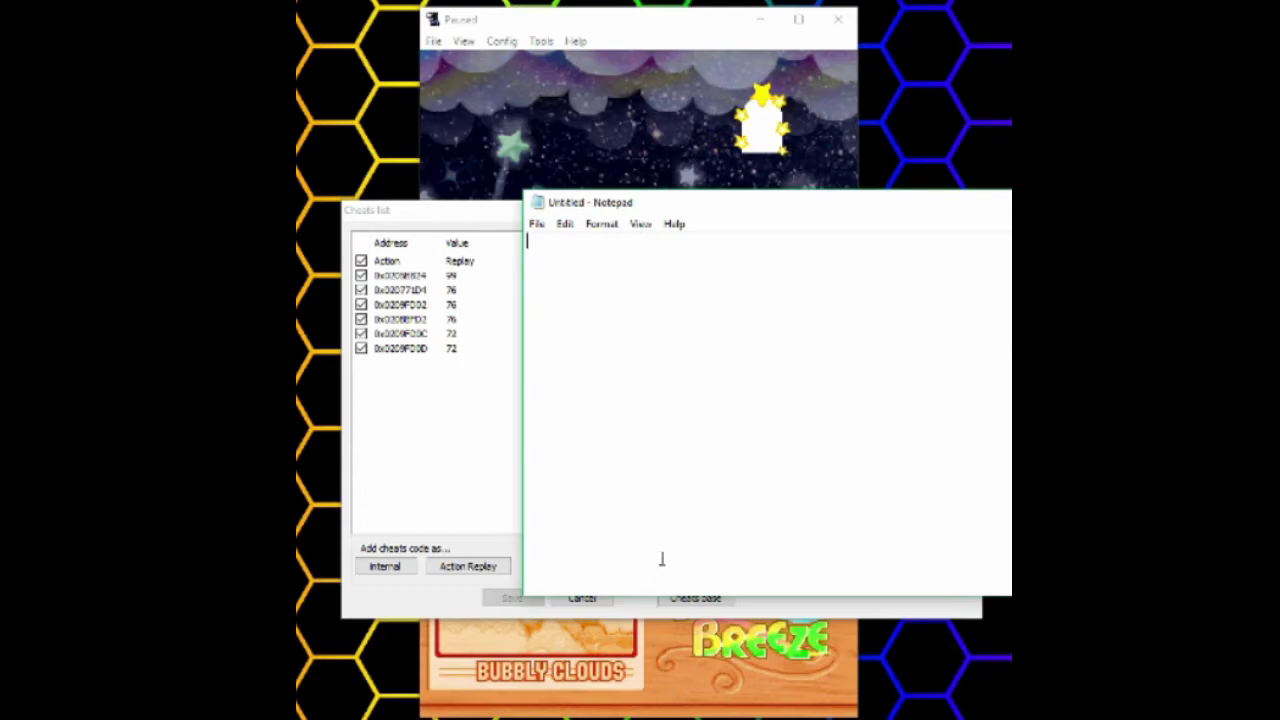
type("020771D4 0000004C")
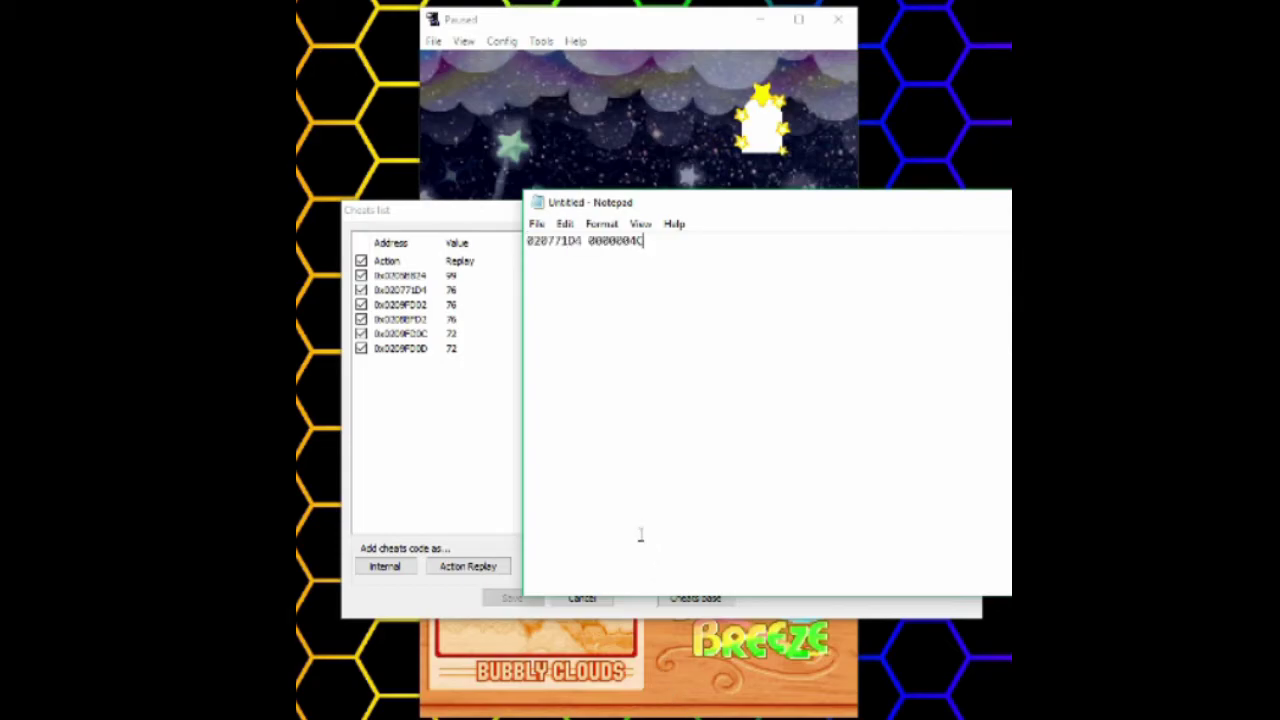
left_click(414, 305)
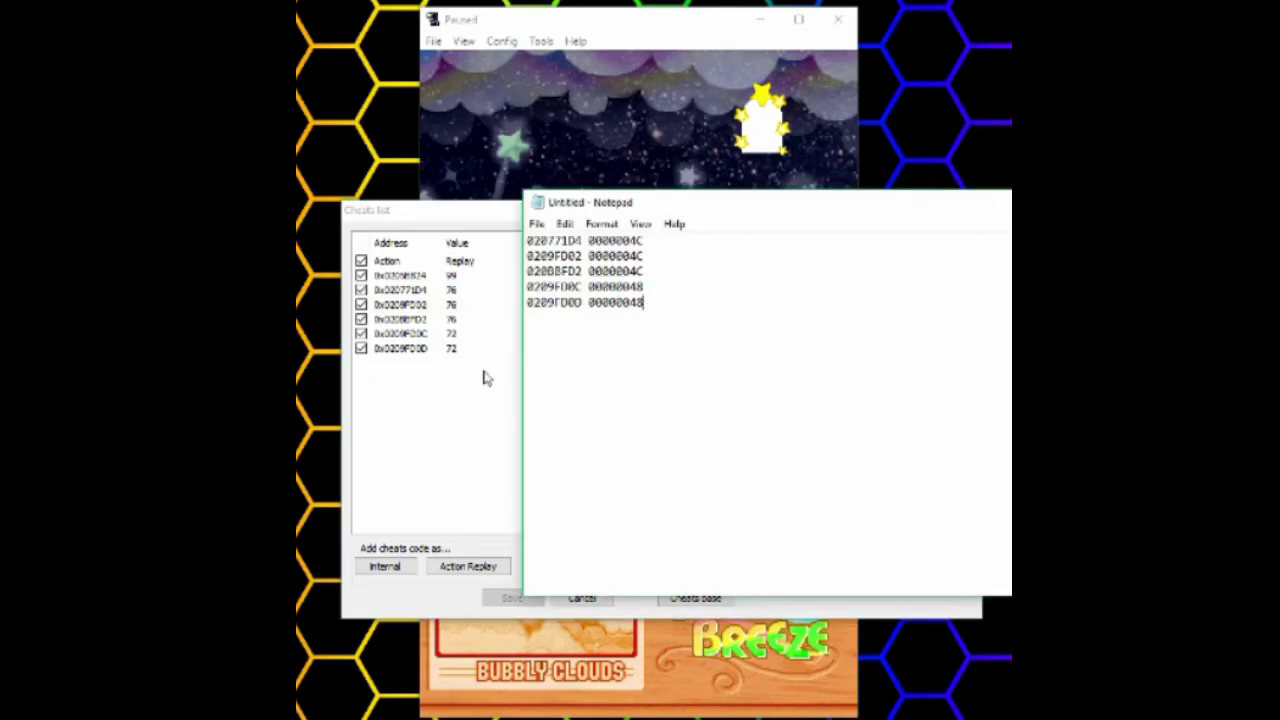
- Remove the five separate health cheats with values 76 and 72 from the cheats list
left_click(485, 377)
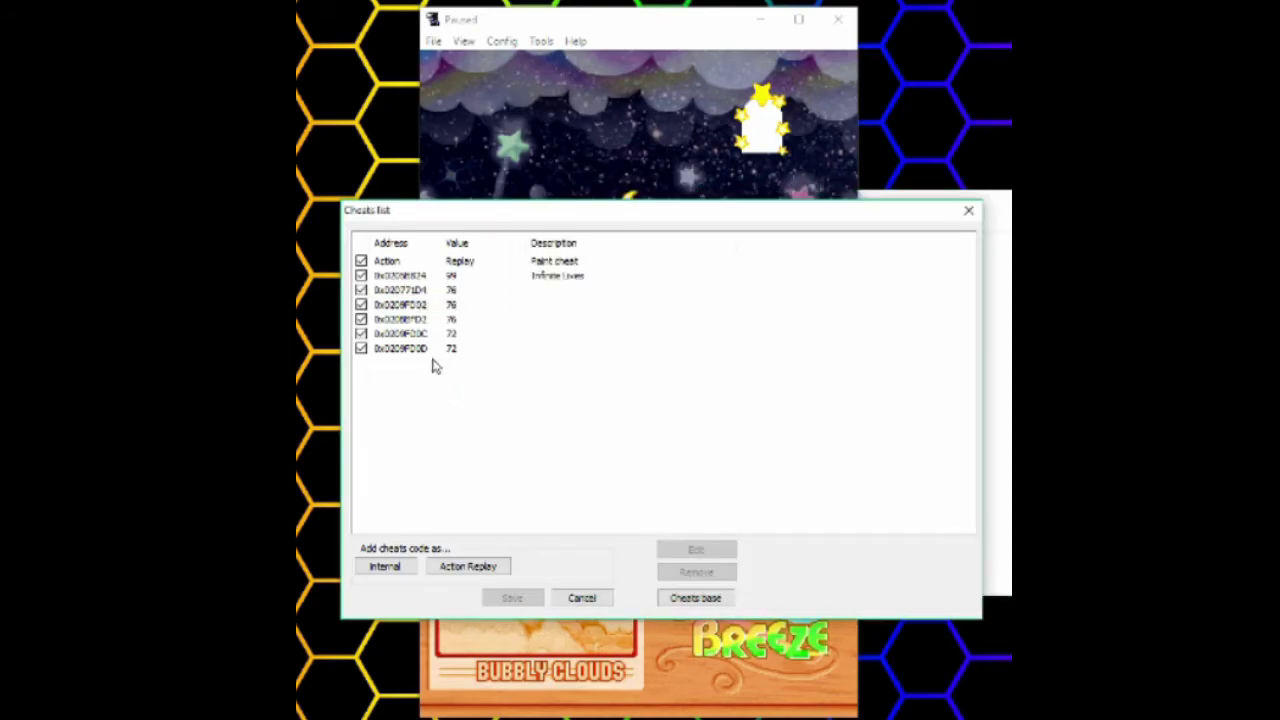
left_click(441, 350)
left_click_drag(449, 343, 455, 290)
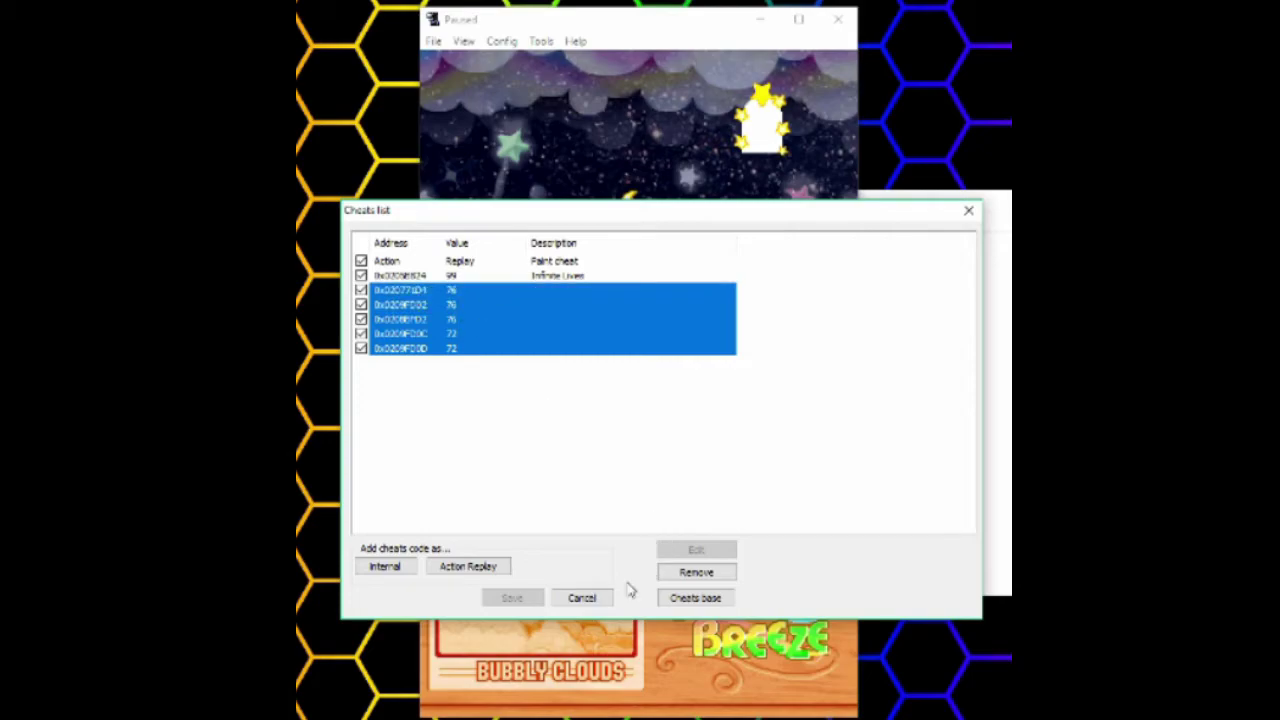
left_click(660, 574)
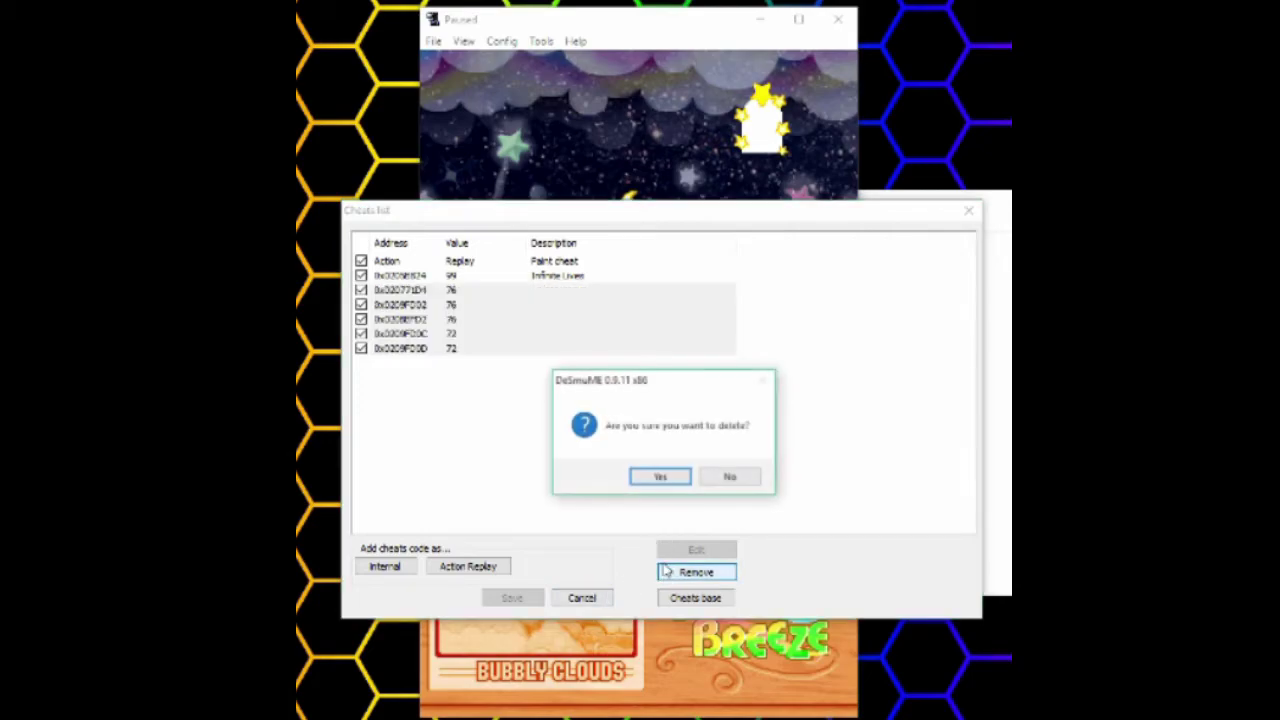
left_click(659, 478)
- Add the five codes from Notepad as one Action Replay cheat described as "Infinite Health" and save the cheats list
key("alt+Tab")
left_click_drag(781, 361, 489, 238)
left_click(505, 532)
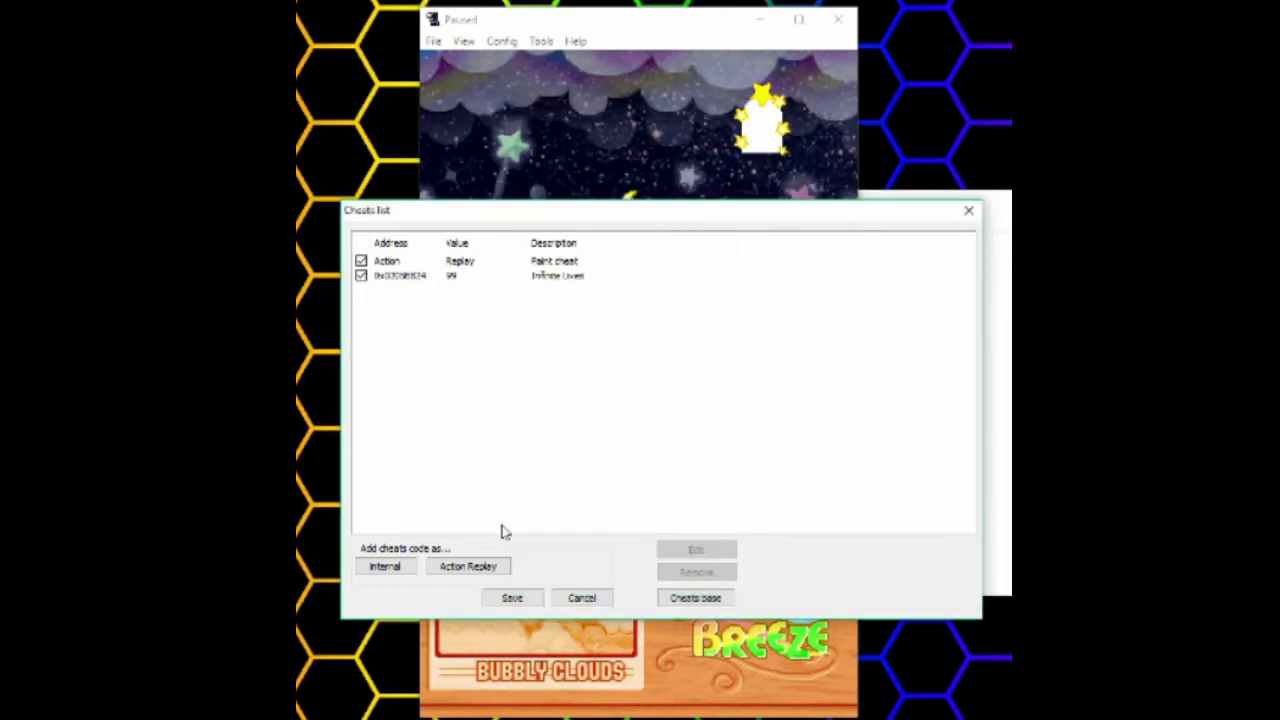
left_click(468, 566)
key("ctrl+v")
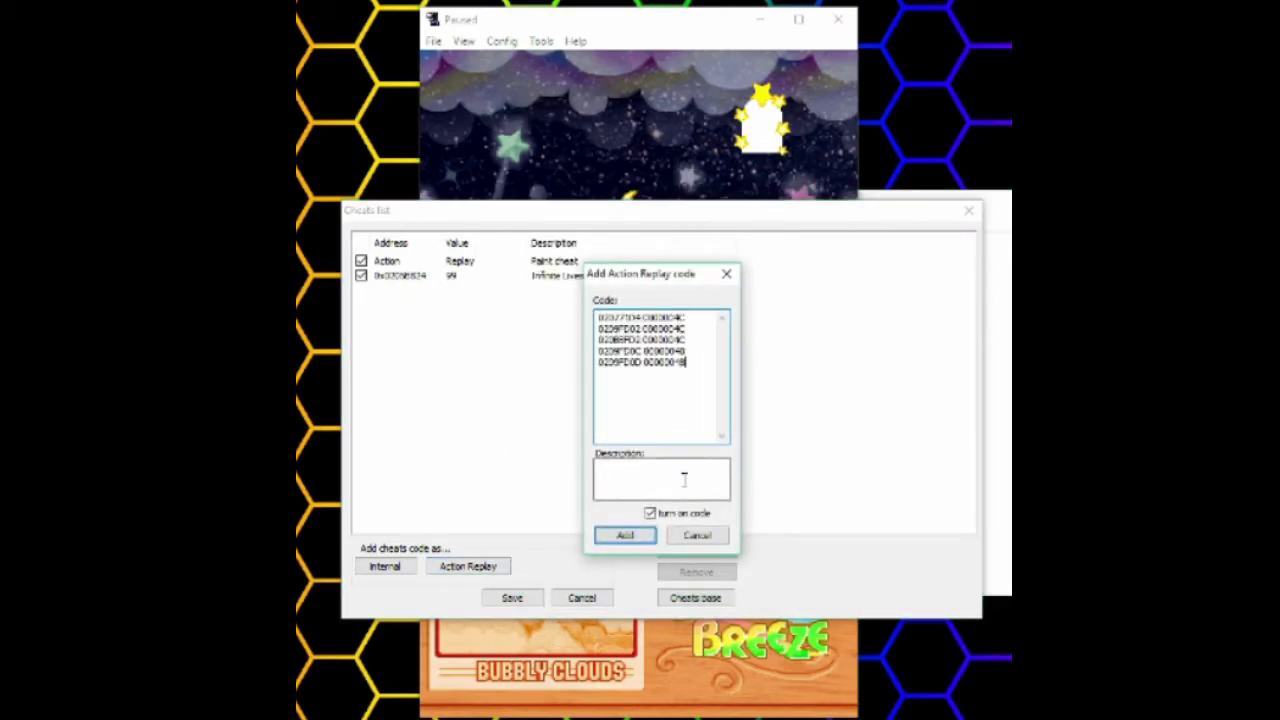
type("Infinite Health")
key("Return")
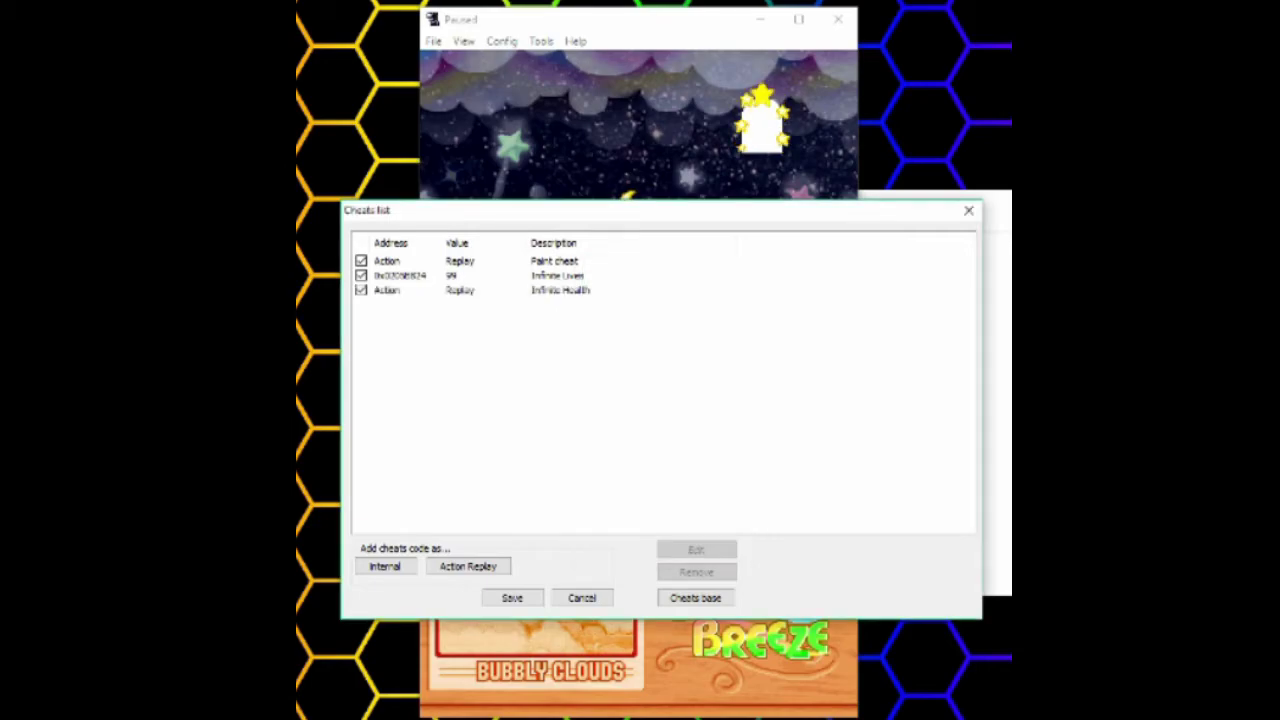
left_click(513, 598)
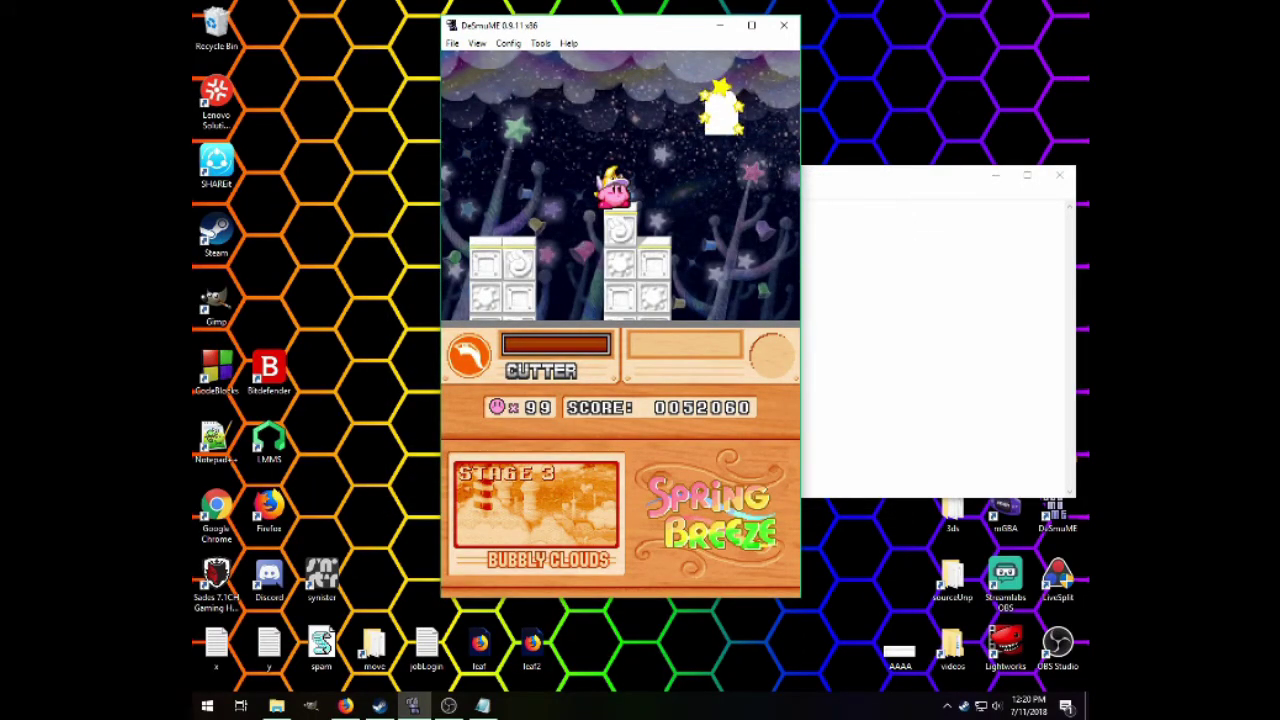
- Play on through the star door into the Kracko Jr. fight to test the Infinite Health cheat
key("Right")
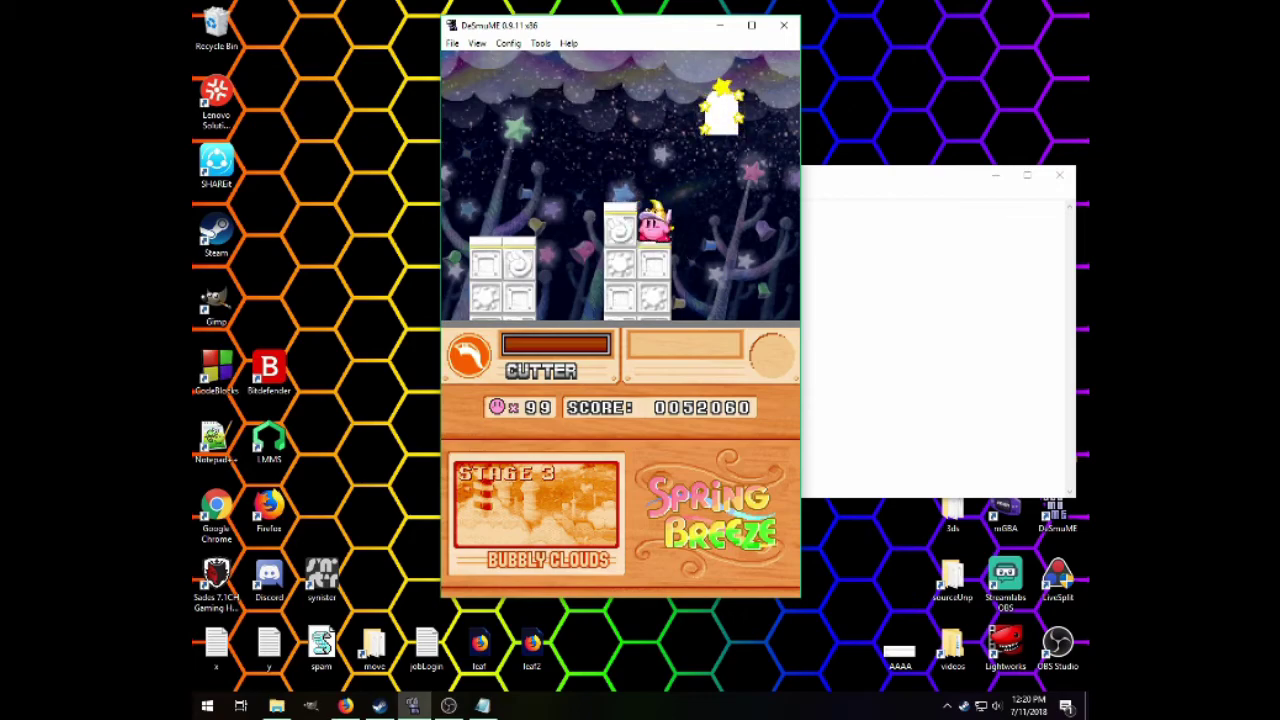
key("x")
key("x")
key("x")
key("x")
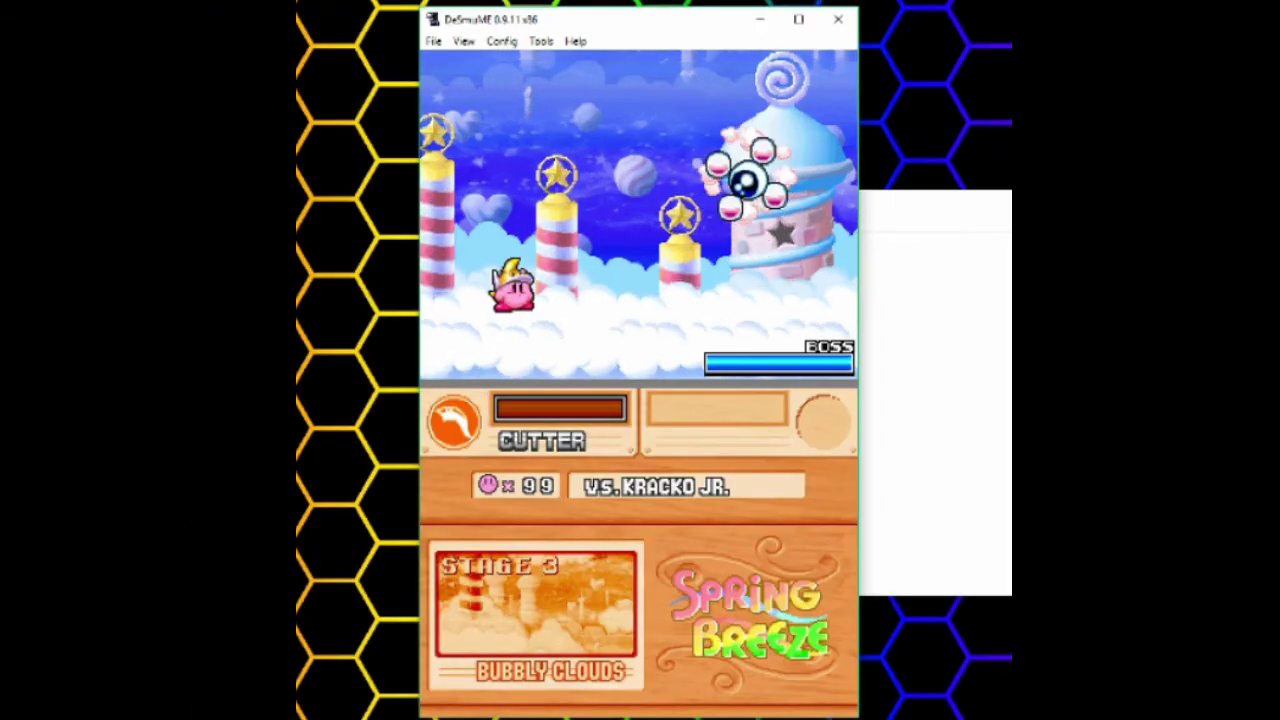
key("x")
key("Right")
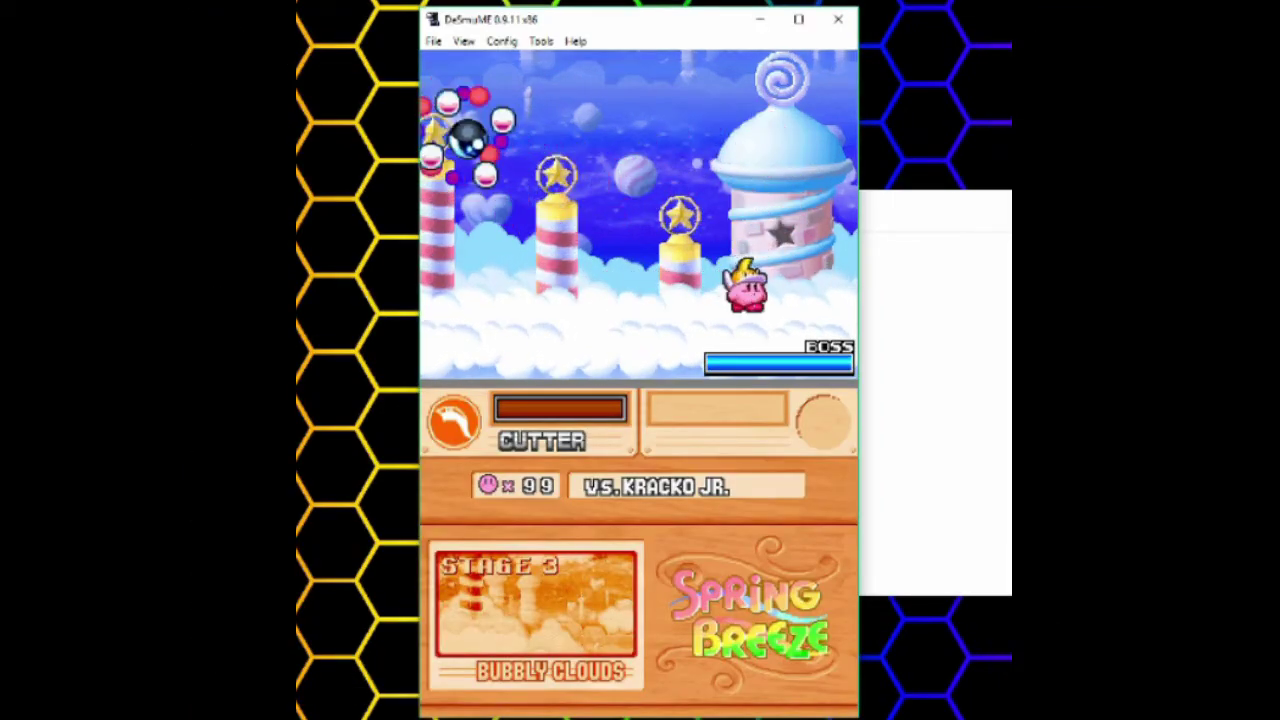
key("Left")
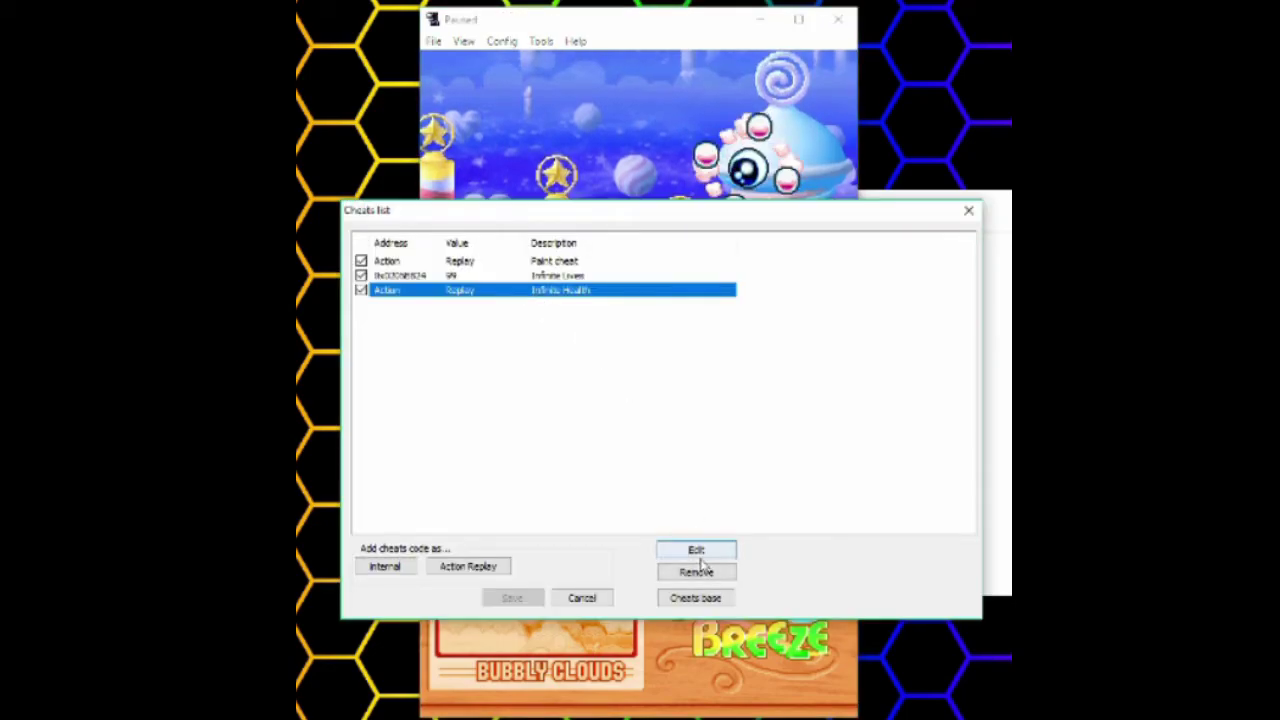
- Remove the Infinite Health cheat from the cheats list and save the list
left_click(696, 572)
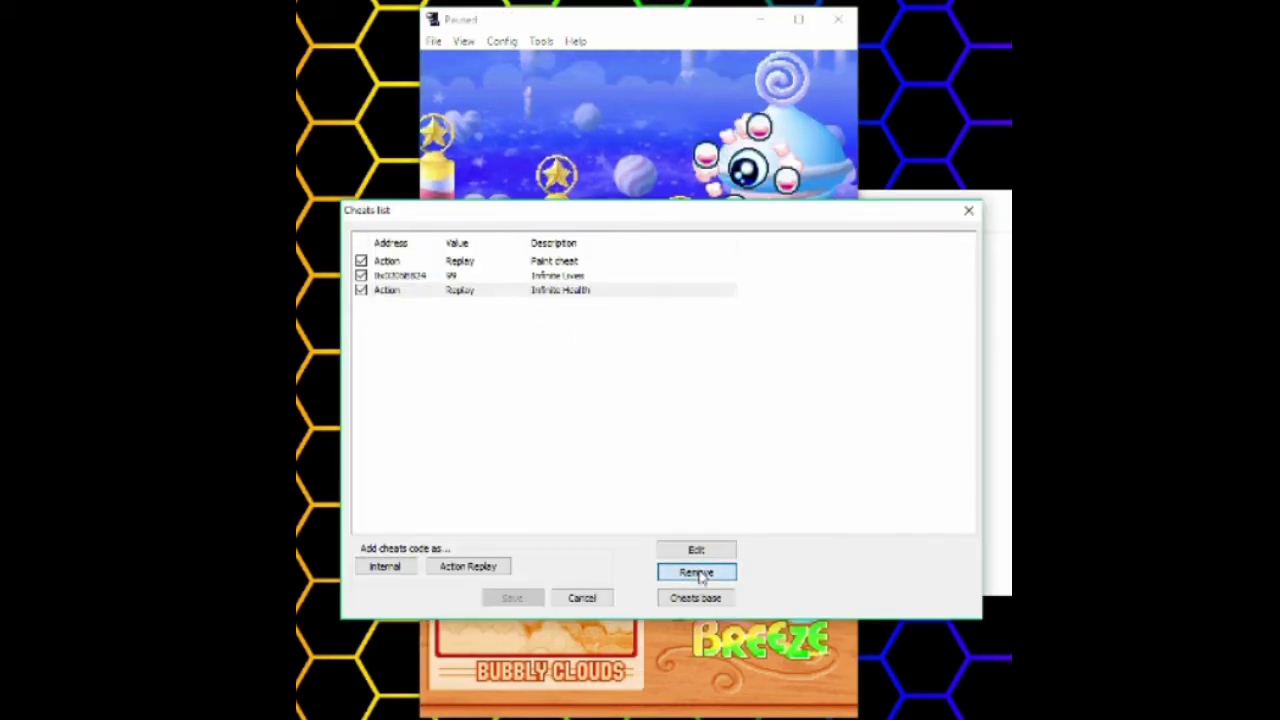
left_click(655, 480)
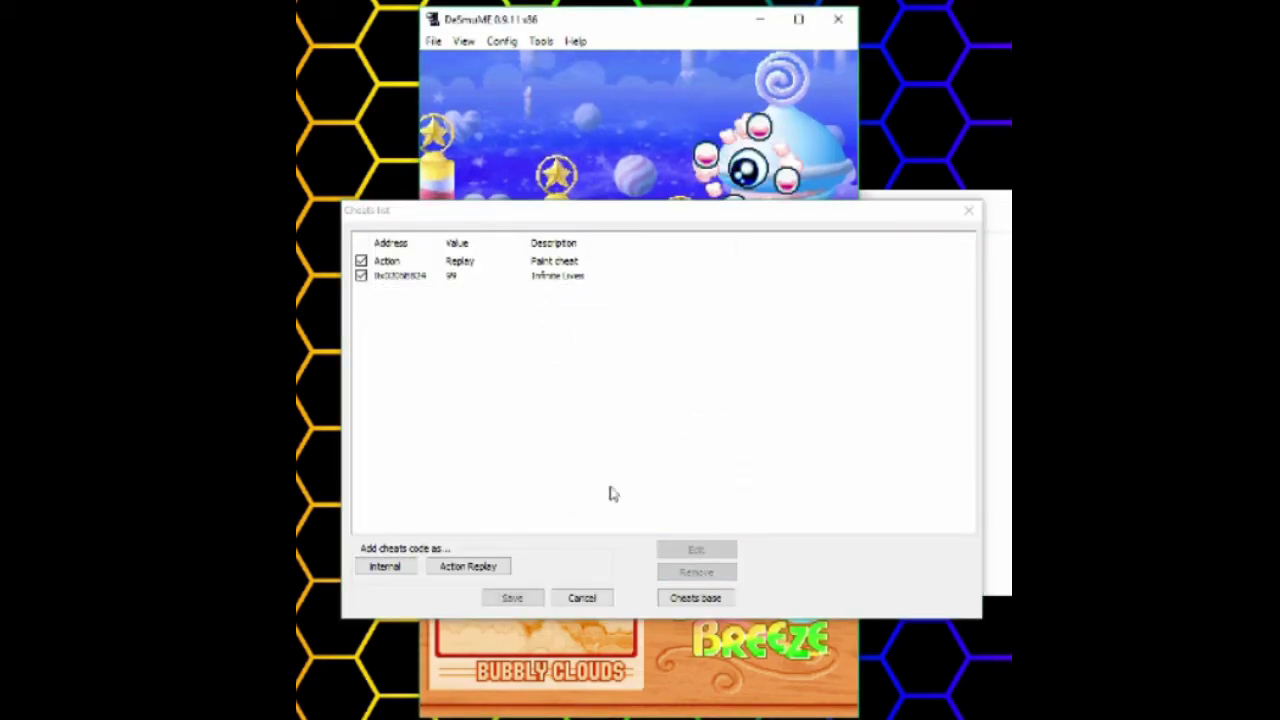
left_click(513, 598)
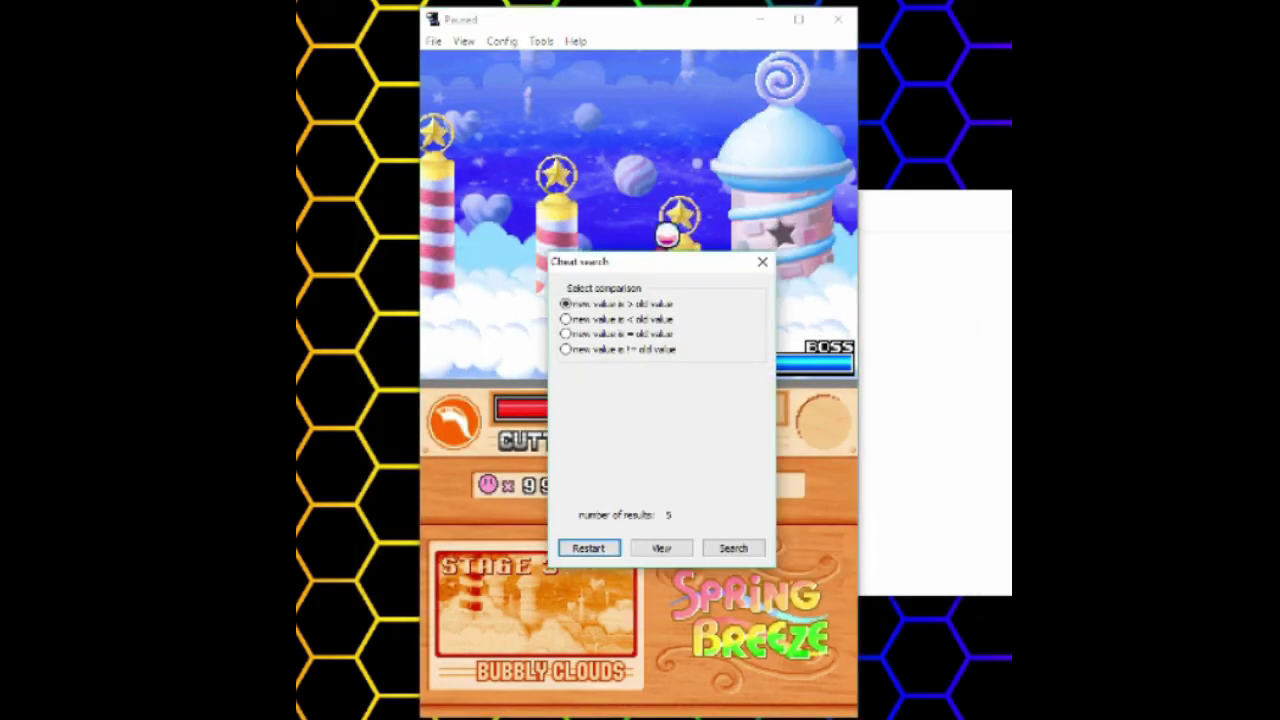
- Add address 0x020771D4 from the search results as a frozen cheat with value 76 and return to the game
left_click(672, 552)
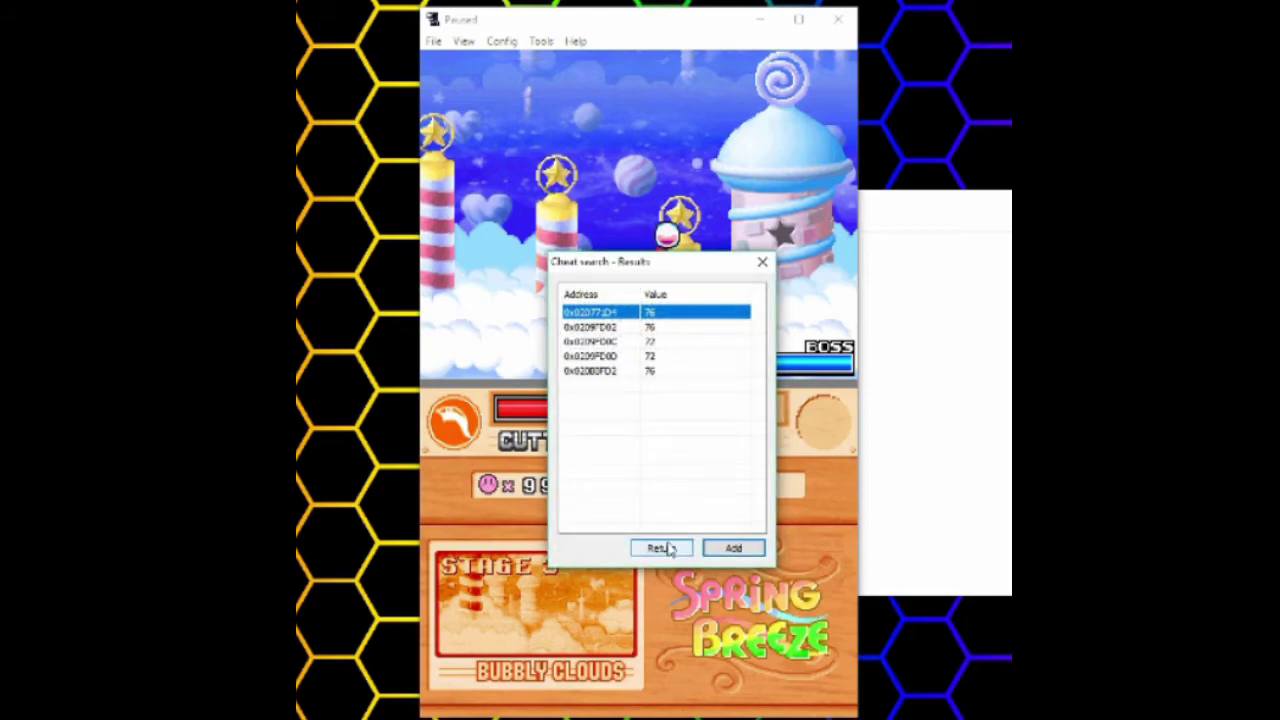
left_click(733, 548)
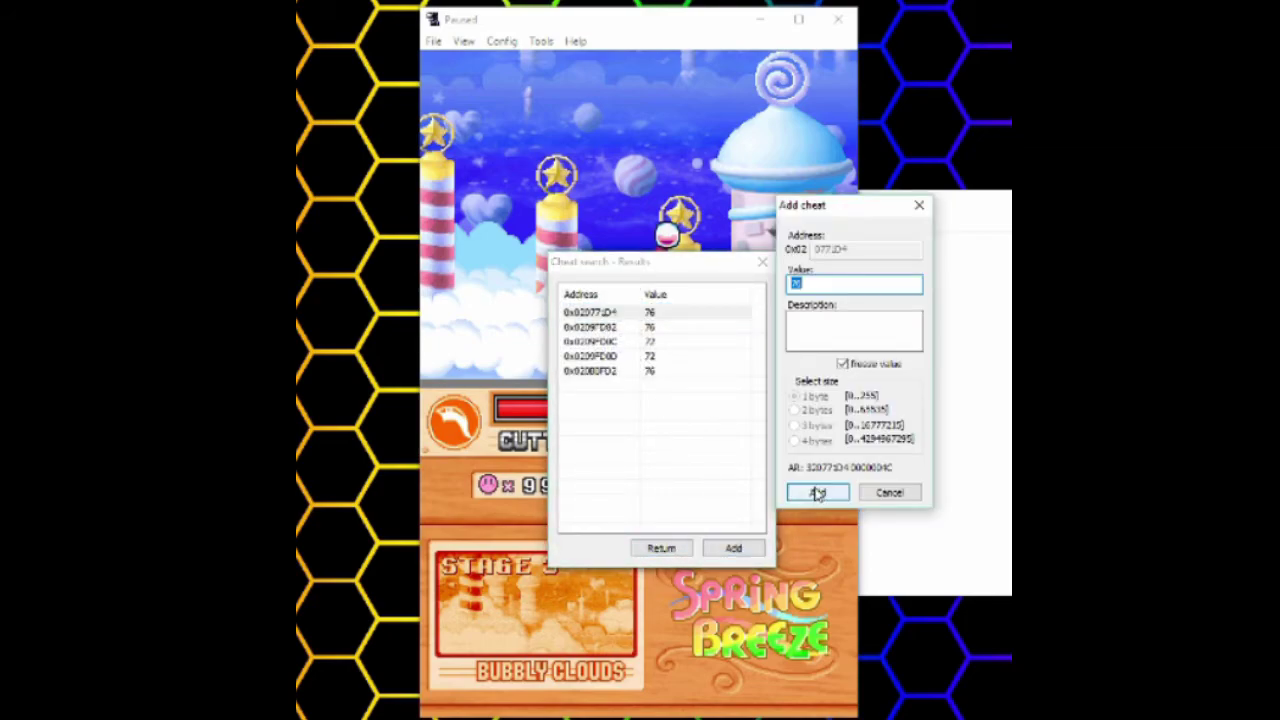
left_click(818, 493)
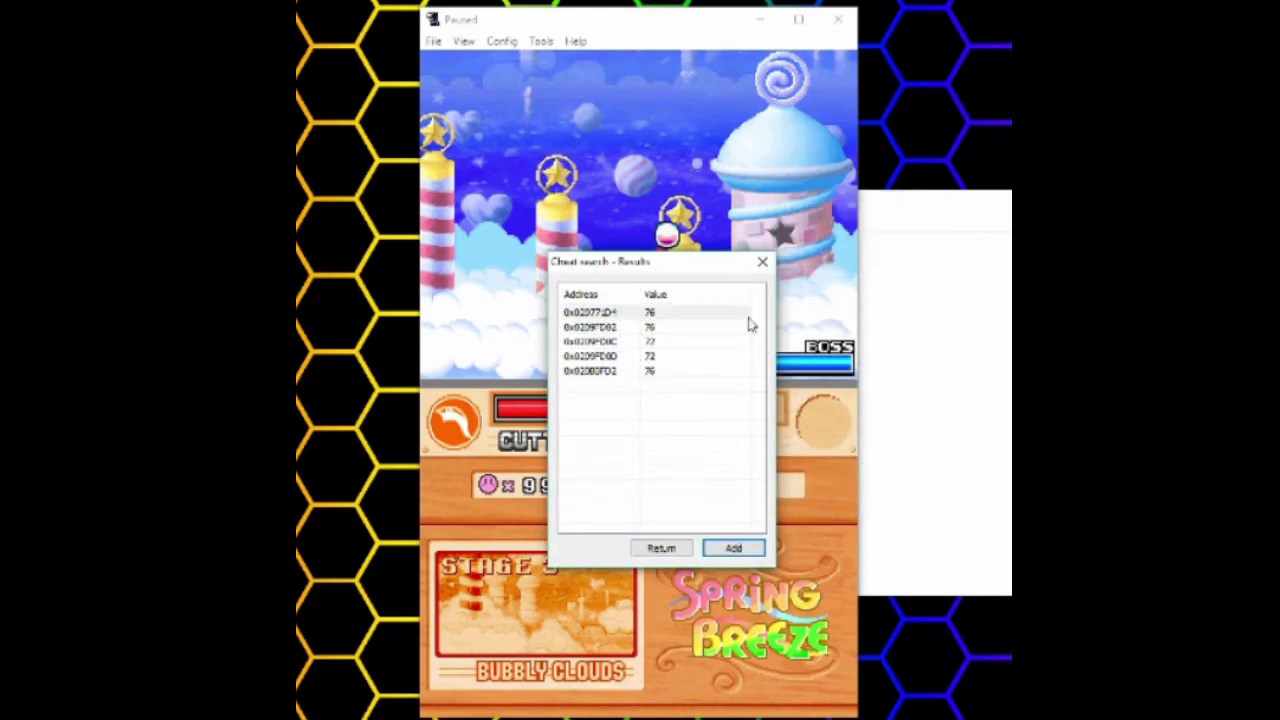
left_click(762, 264)
left_click(762, 264)
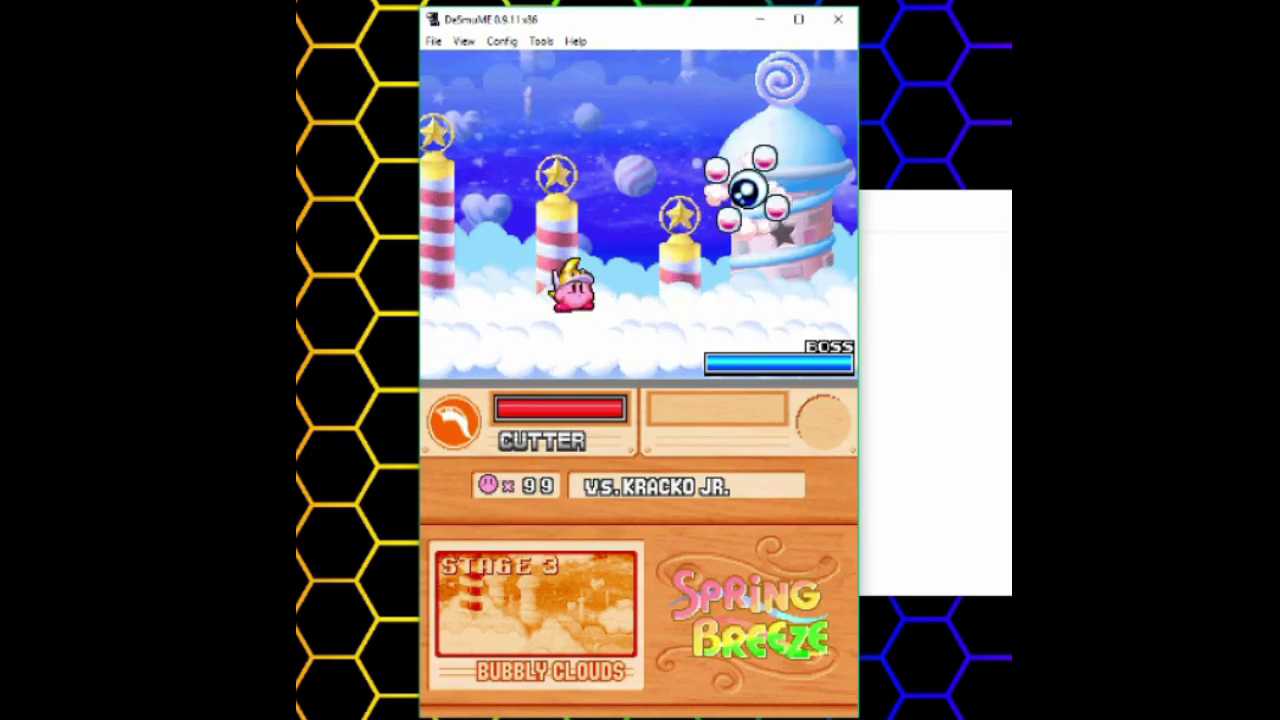
- Check the candidate addresses' values in the cheat search results and return to the game
key("alt+Tab")
left_click(683, 557)
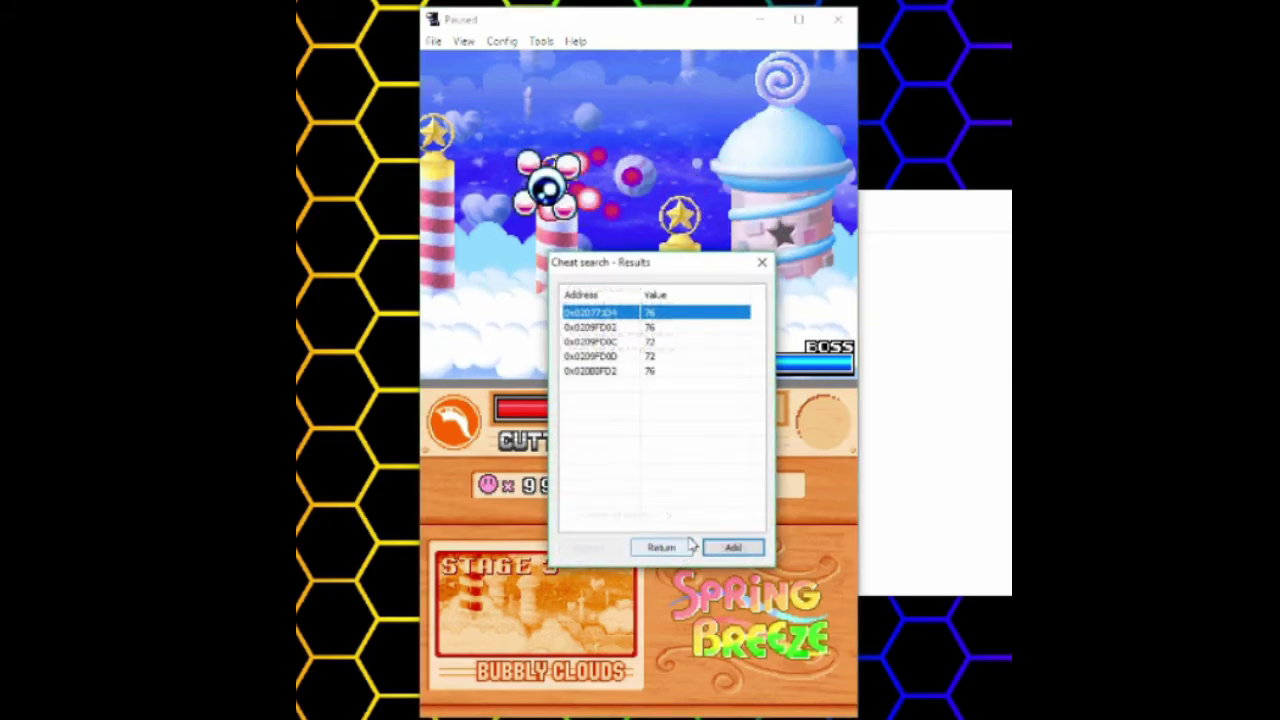
left_click(680, 548)
left_click(762, 262)
- Add the last address in the cheat search results as a frozen 1-byte cheat with value 64 and return to the game
left_click(539, 41)
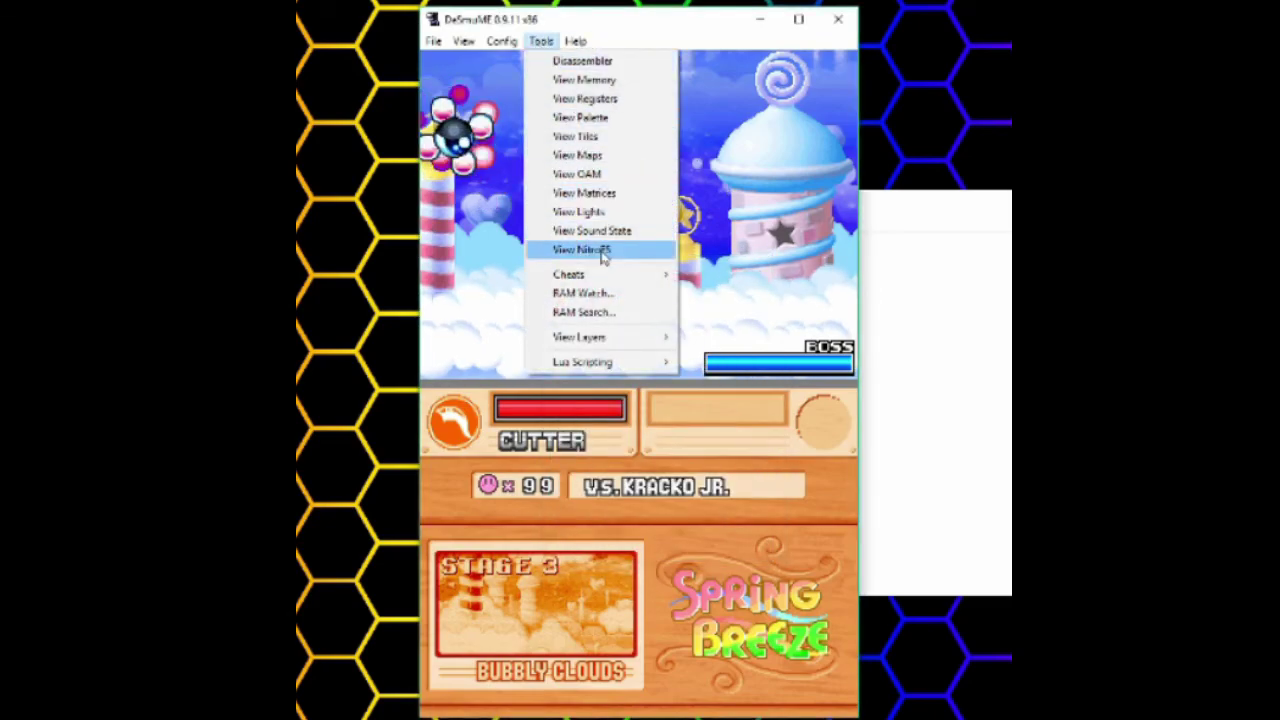
left_click(700, 294)
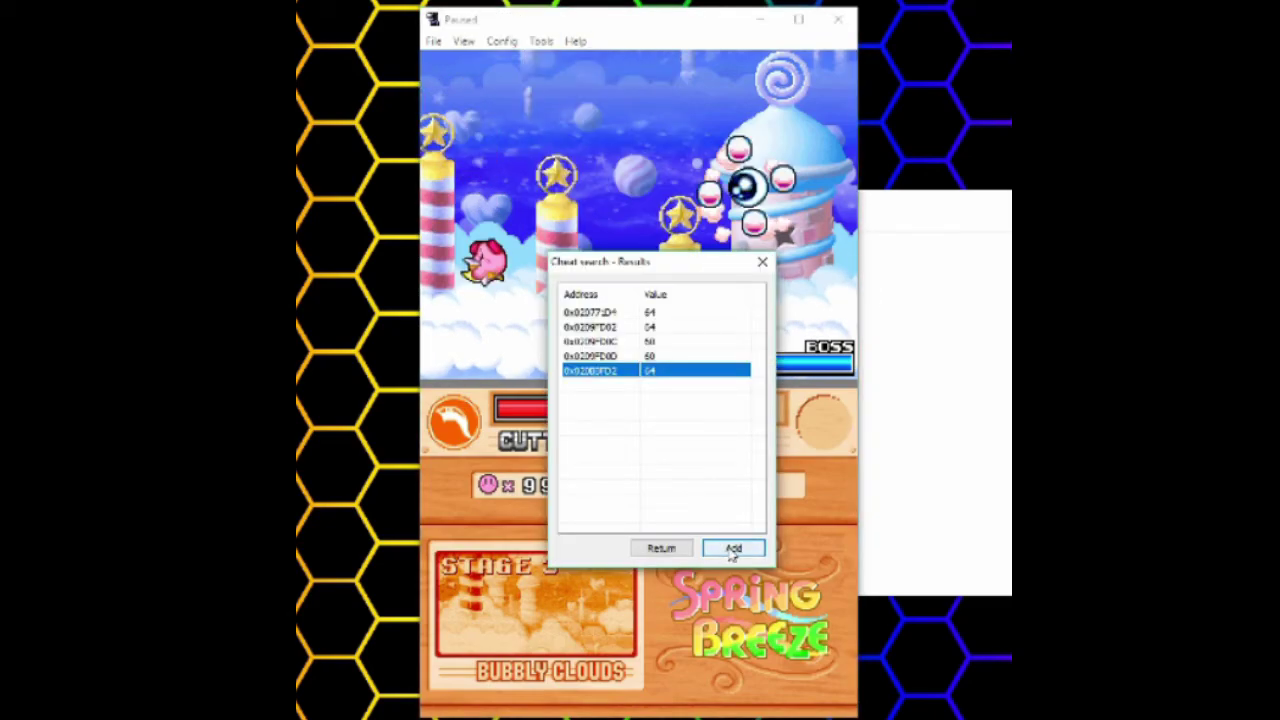
left_click(731, 549)
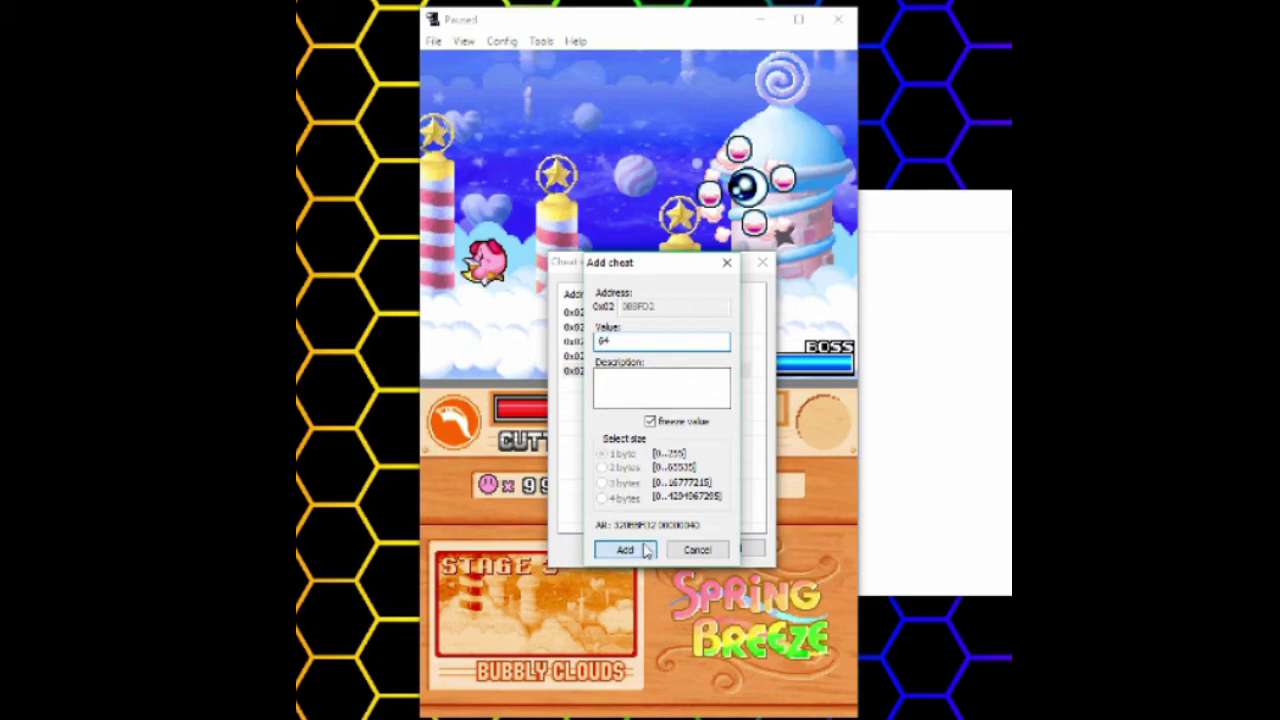
left_click(645, 550)
left_click(762, 262)
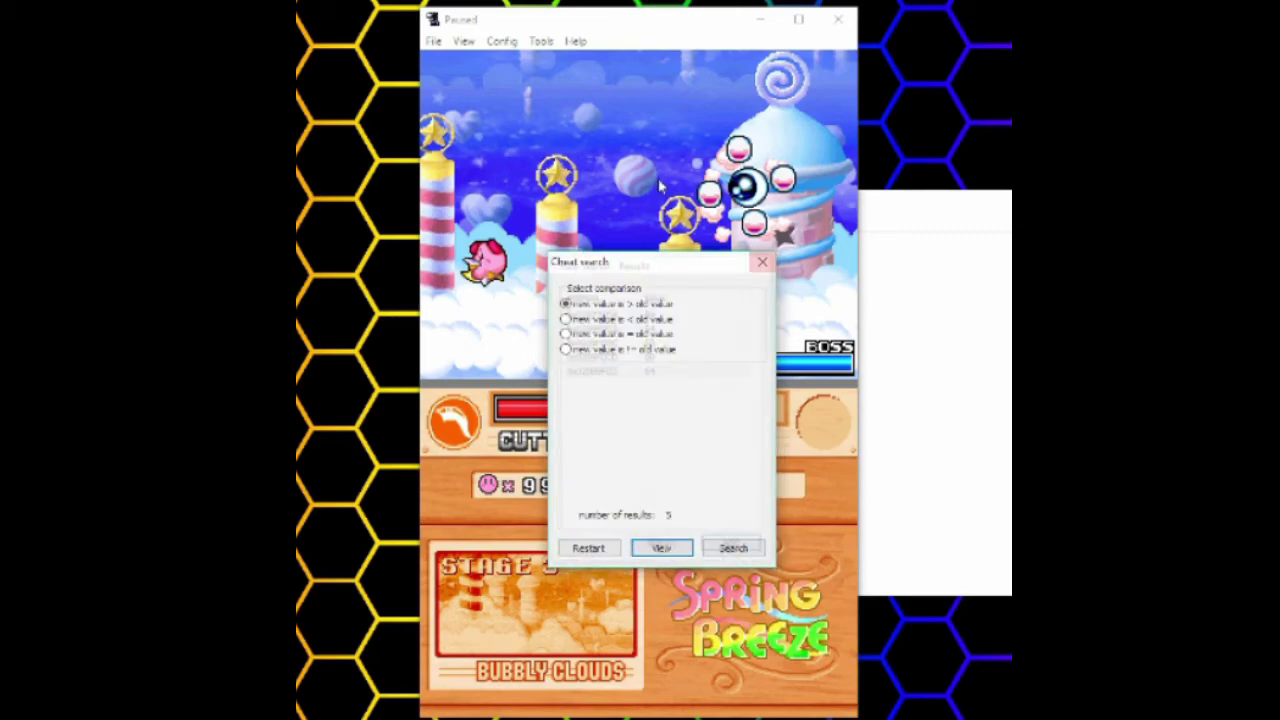
left_click(762, 262)
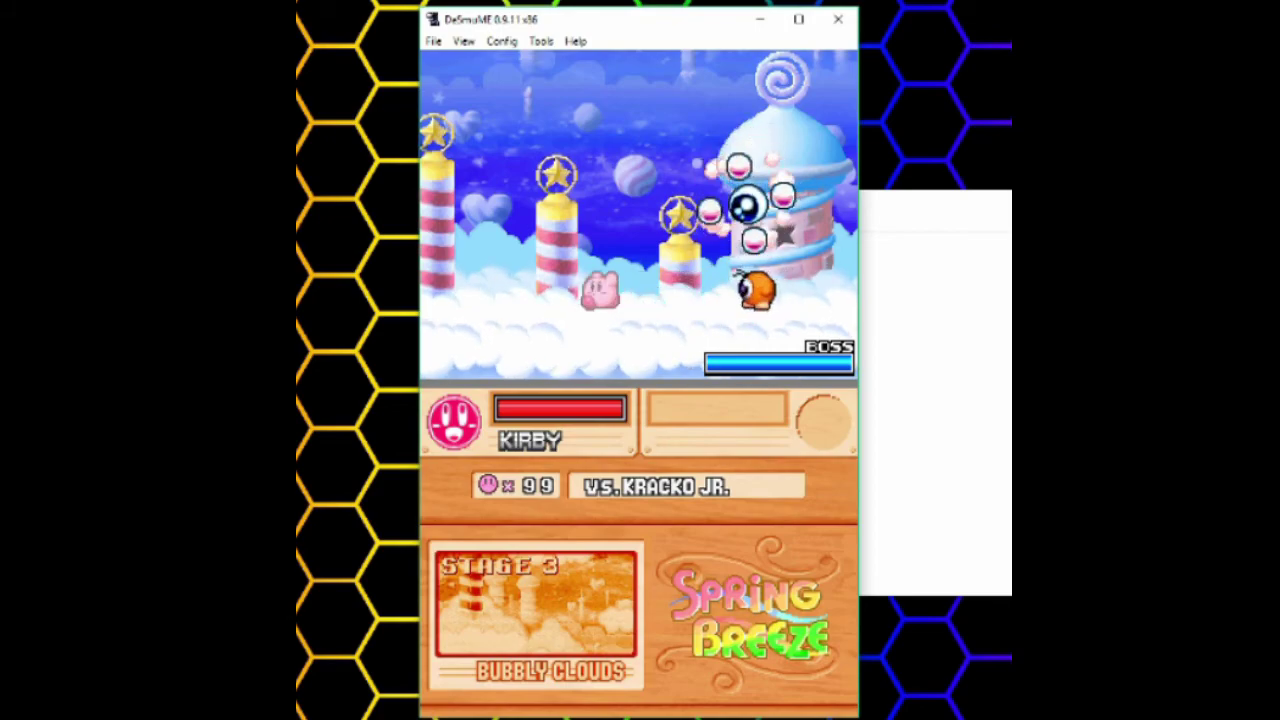
- Toggle the Infinite Health cheat at 0x020771D4 in the cheats list and save the list
left_click(538, 45)
mouse_move(663, 274)
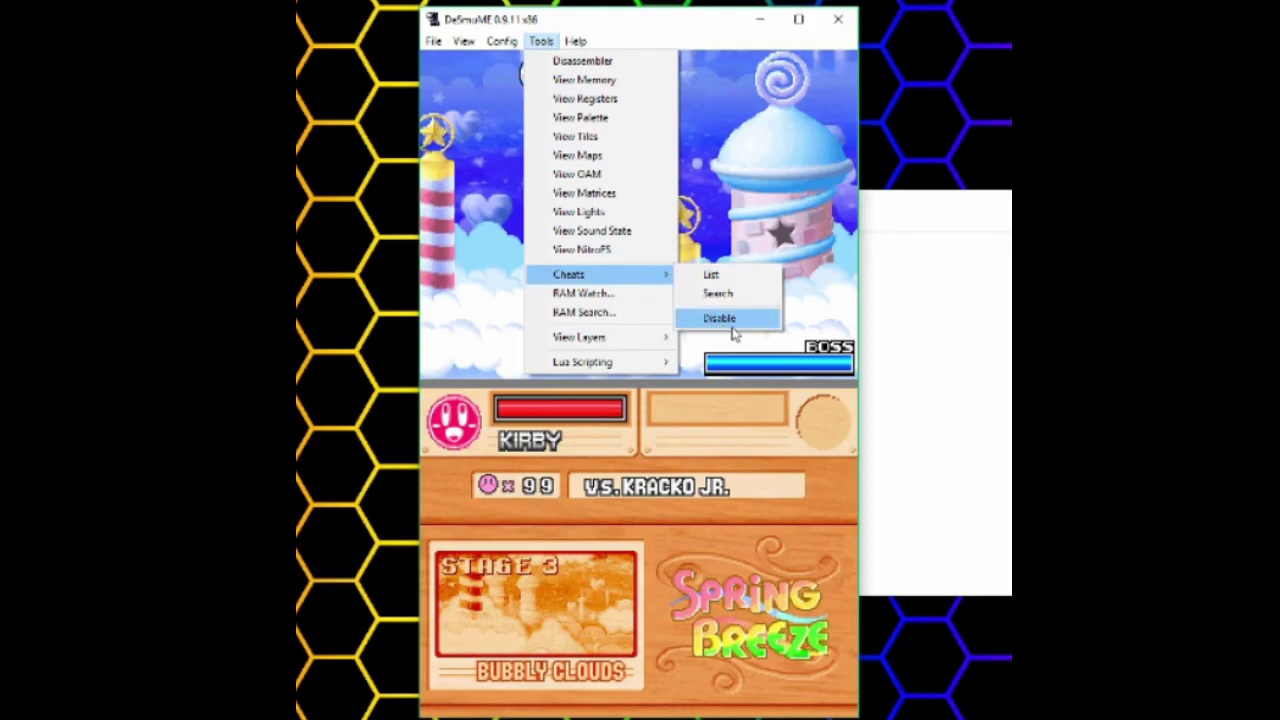
left_click(720, 275)
left_click(361, 290)
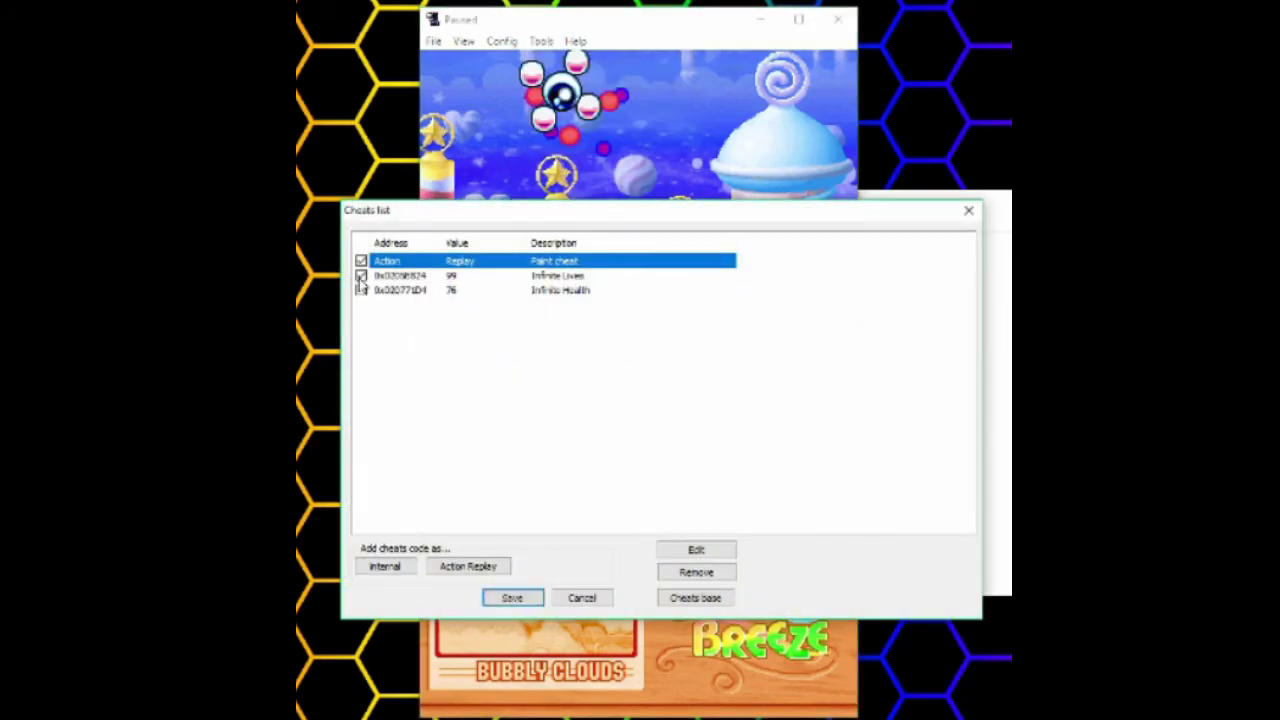
left_click(512, 598)
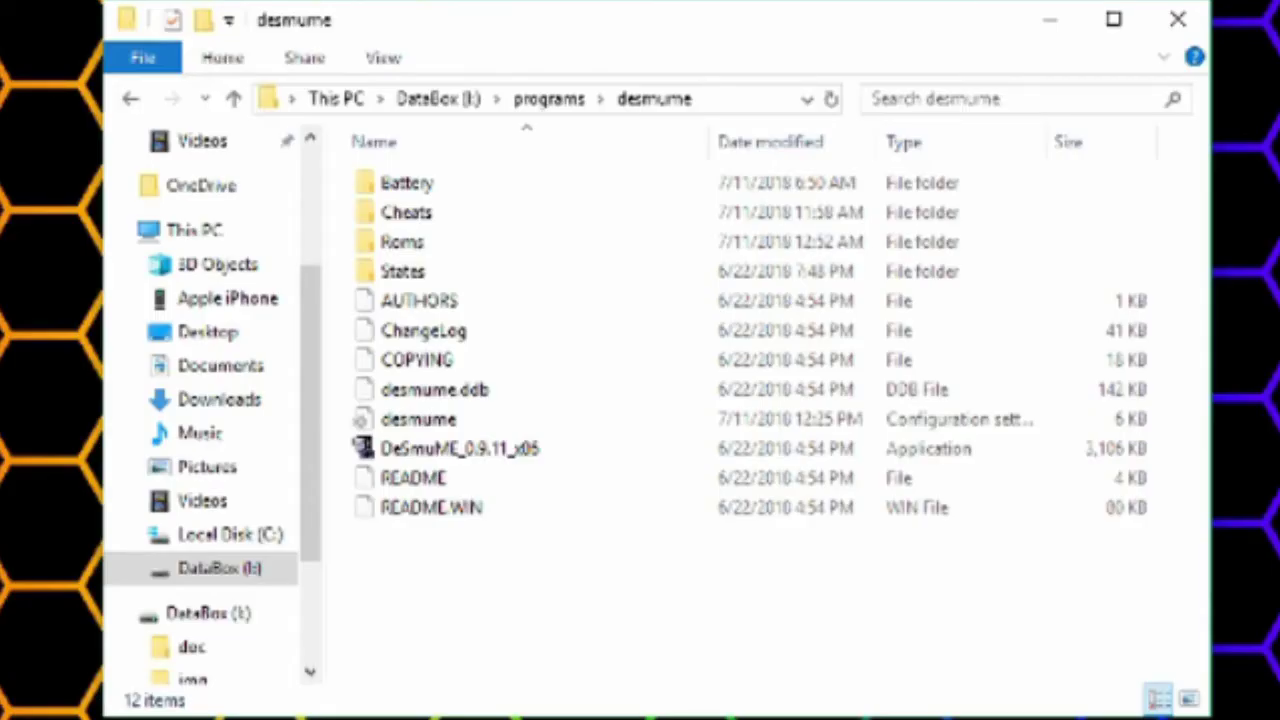
- In File Explorer, delete the "2696 - Kirby Super Stars Ultra" DCT file from desmume's Cheats folder
double_click(418, 214)
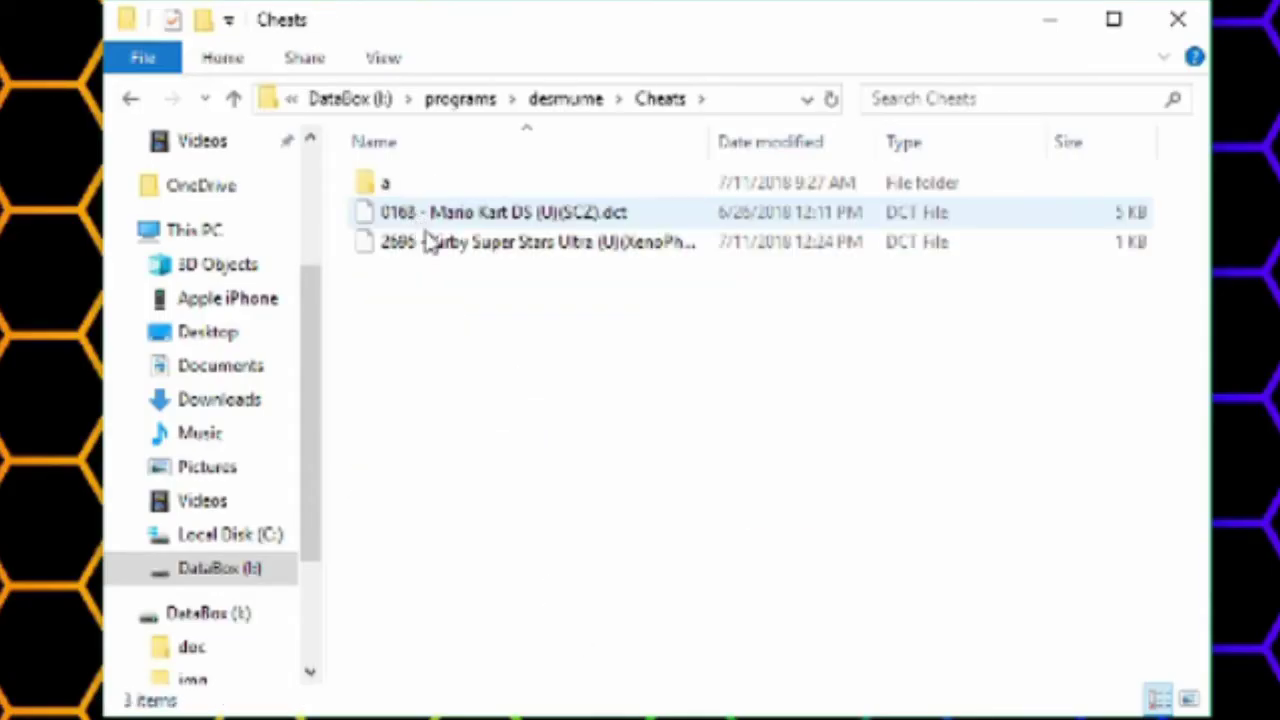
left_click(486, 248)
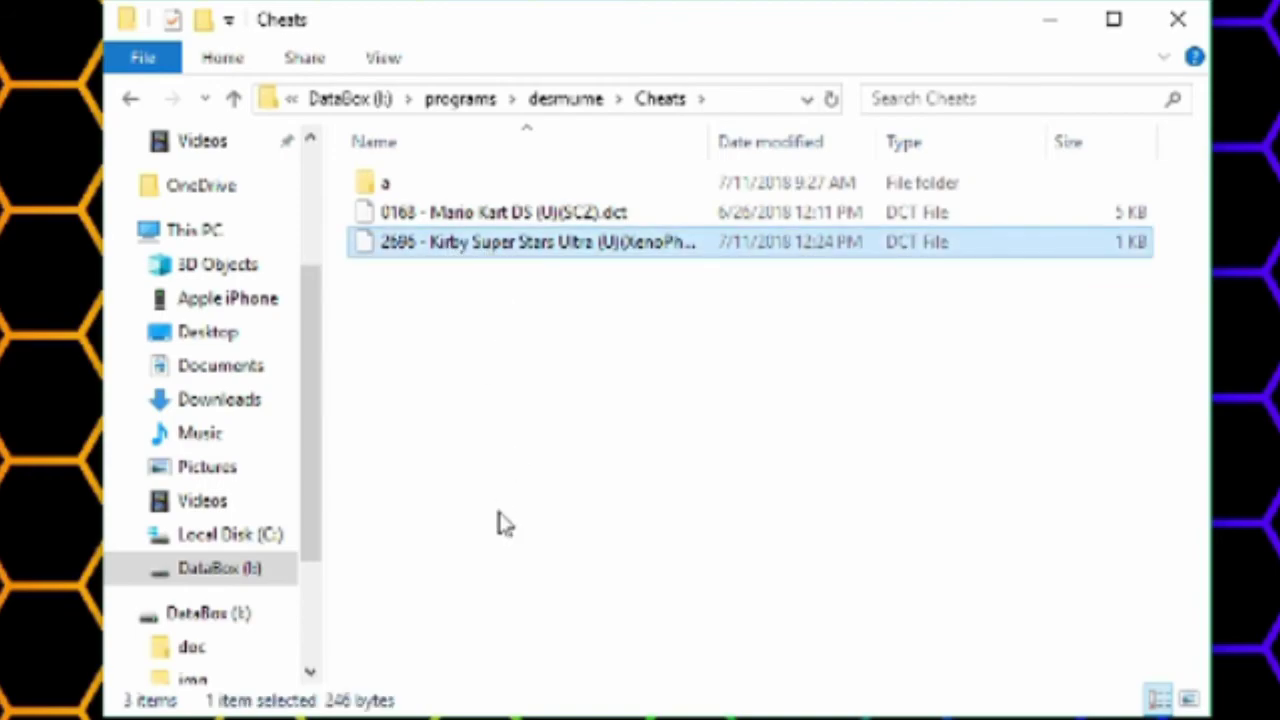
key("Delete")
key("Return")
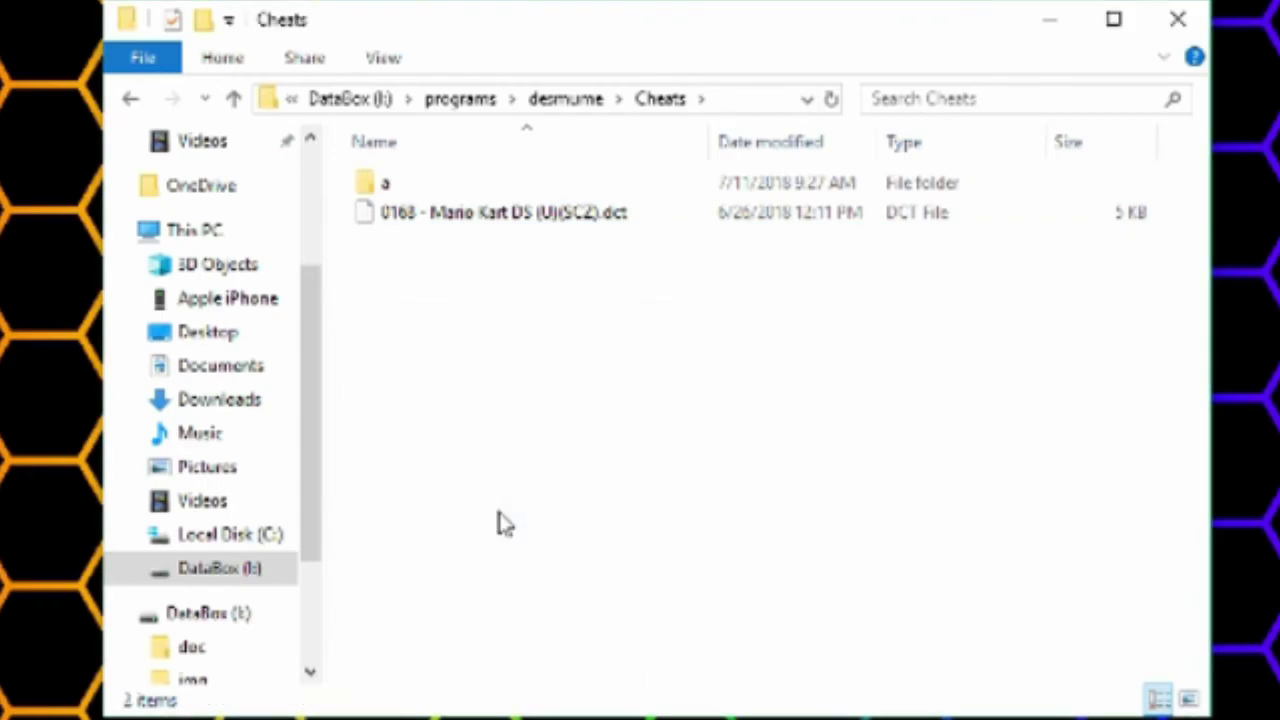
- Move "2696 - Kirby Super Stars Ultra (U)(XenoPhobia).dsv" from Battery's backup folder into the Battery folder, replacing the existing file
left_click(538, 108)
double_click(460, 186)
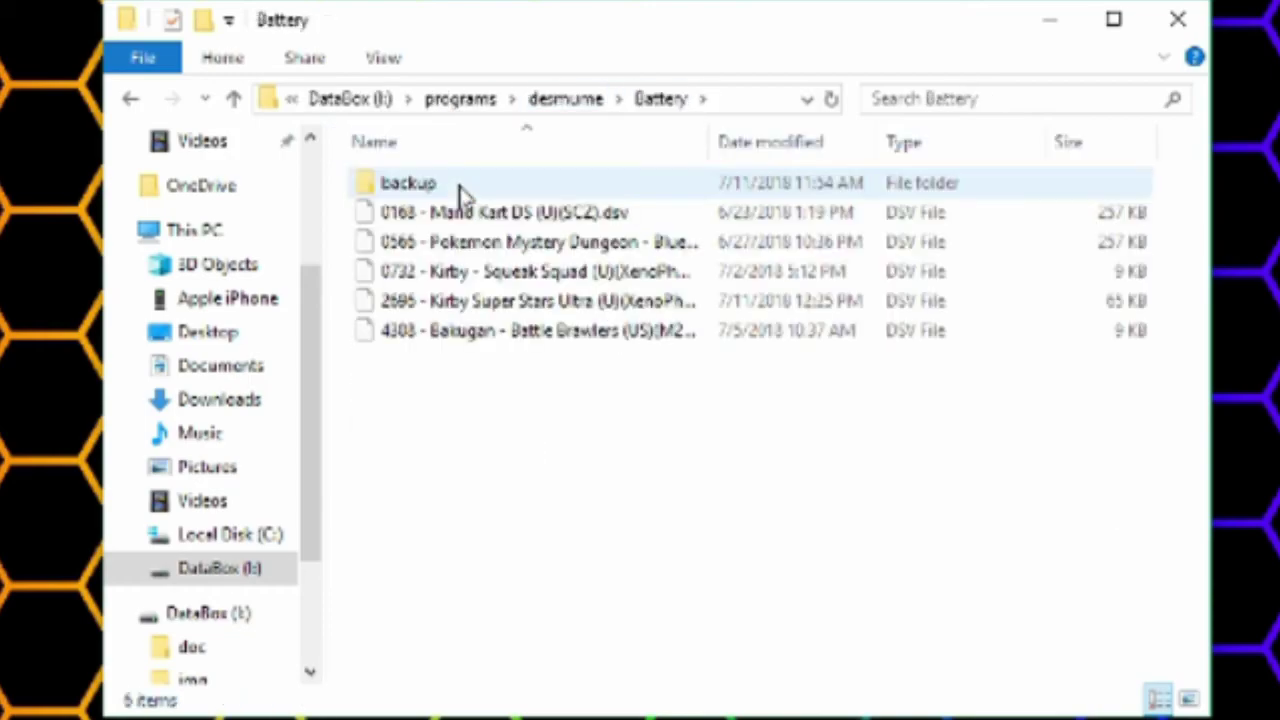
double_click(461, 190)
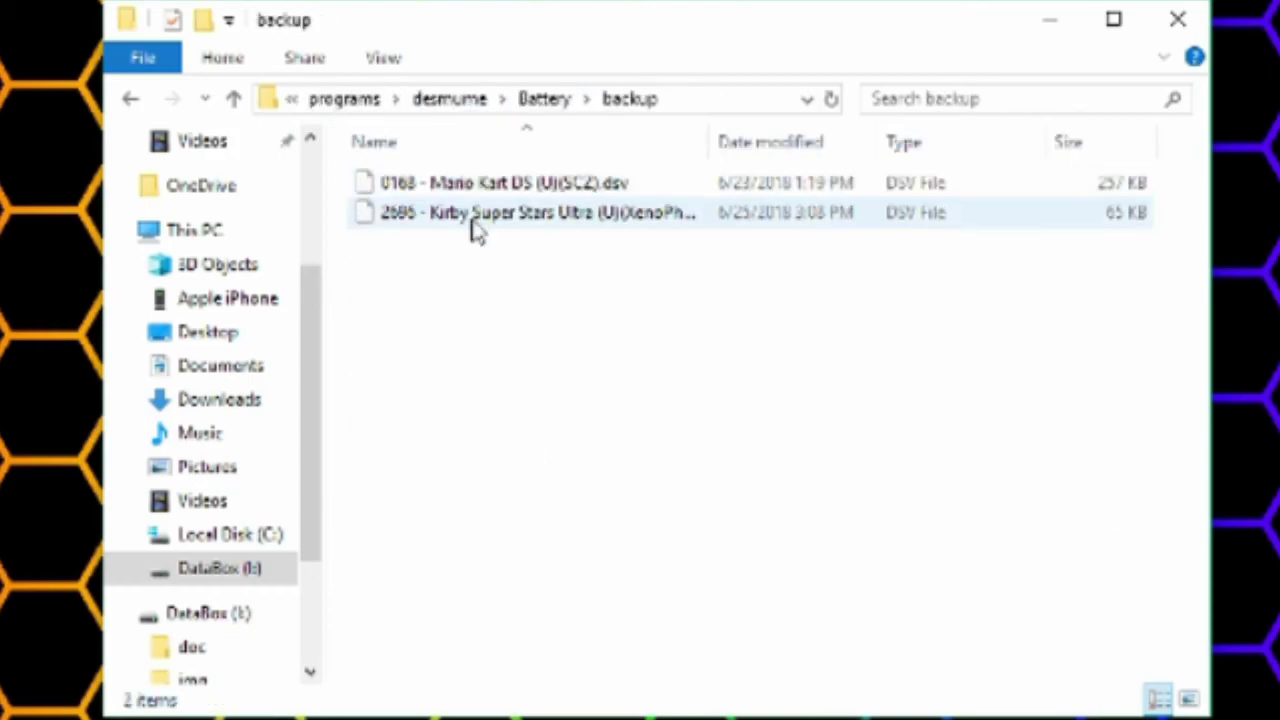
left_click_drag(532, 216, 543, 103)
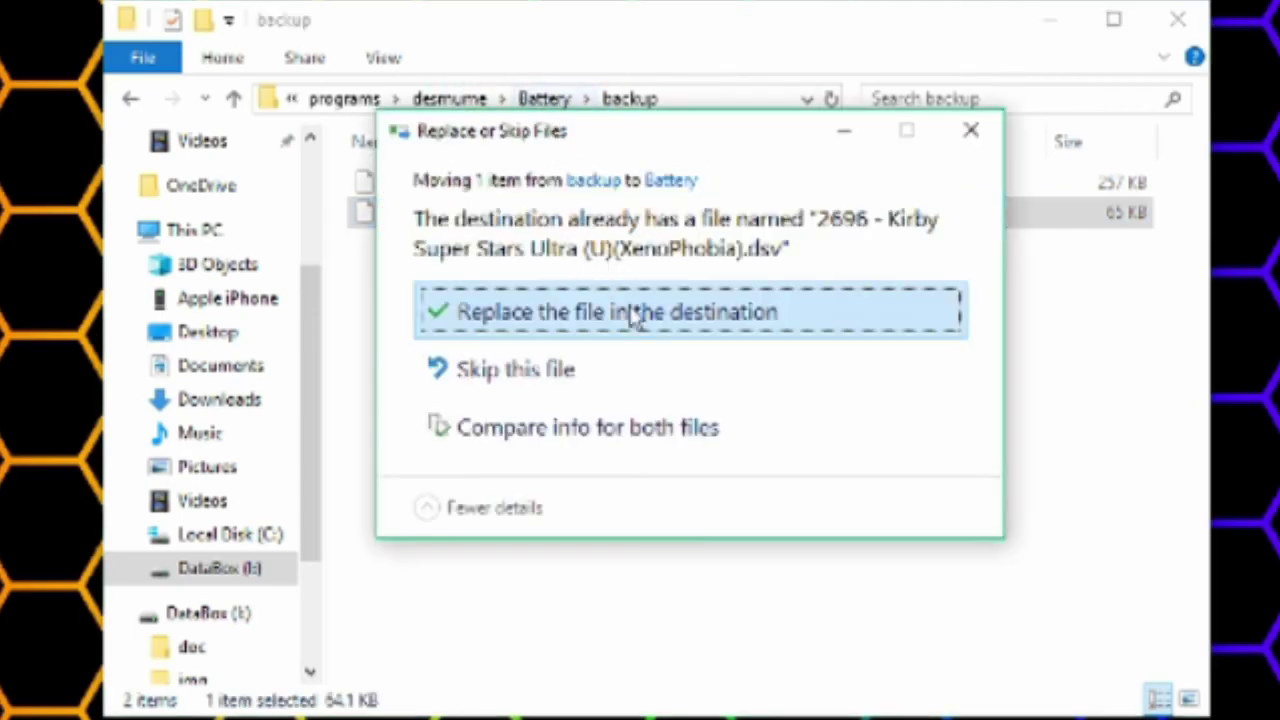
left_click(624, 326)
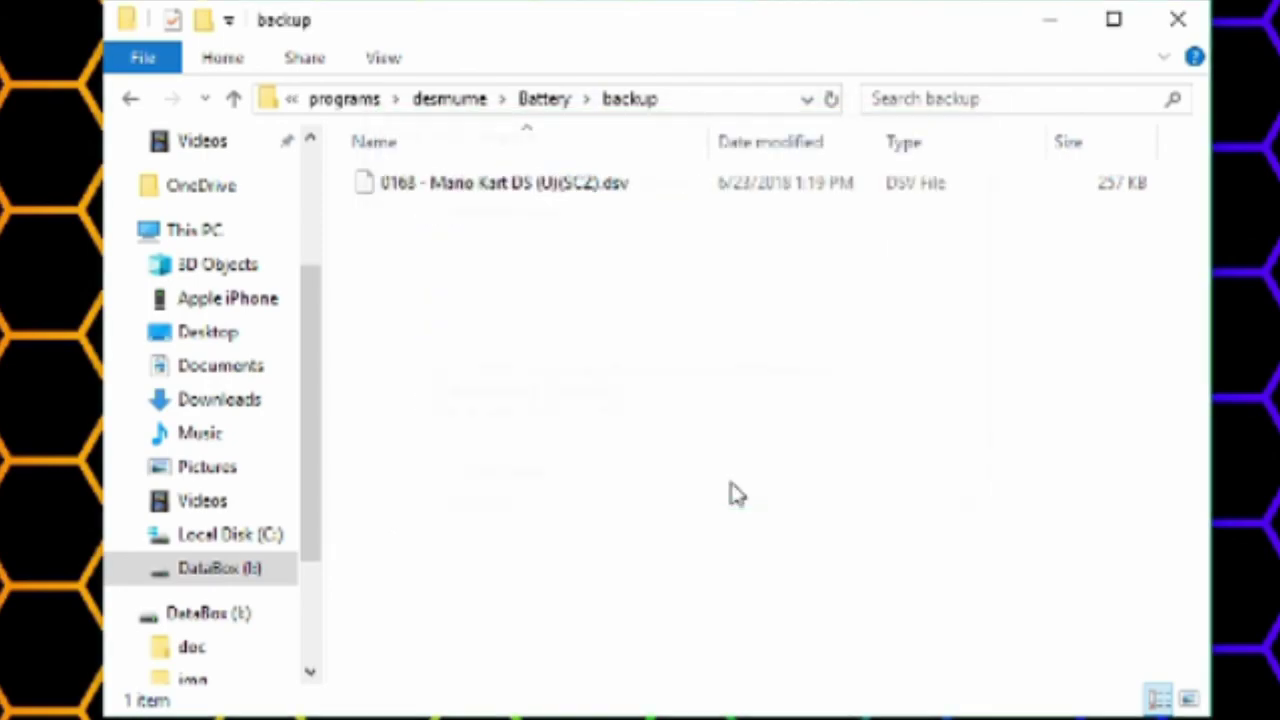